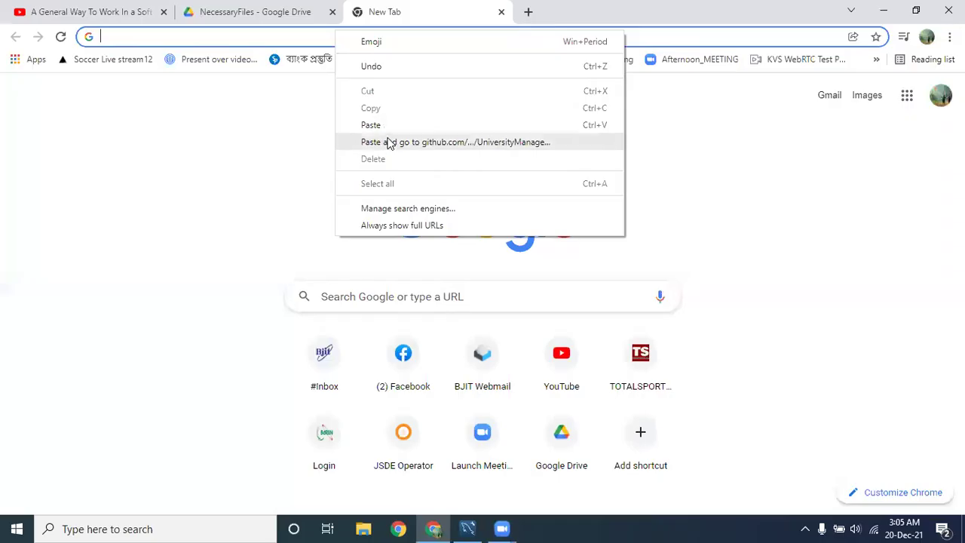
Load the UniversityManagementSystem repository in Chrome and copy its HTTPS clone URL from the Code menu.
{"action": "left_click", "coordinate": [386, 142]}
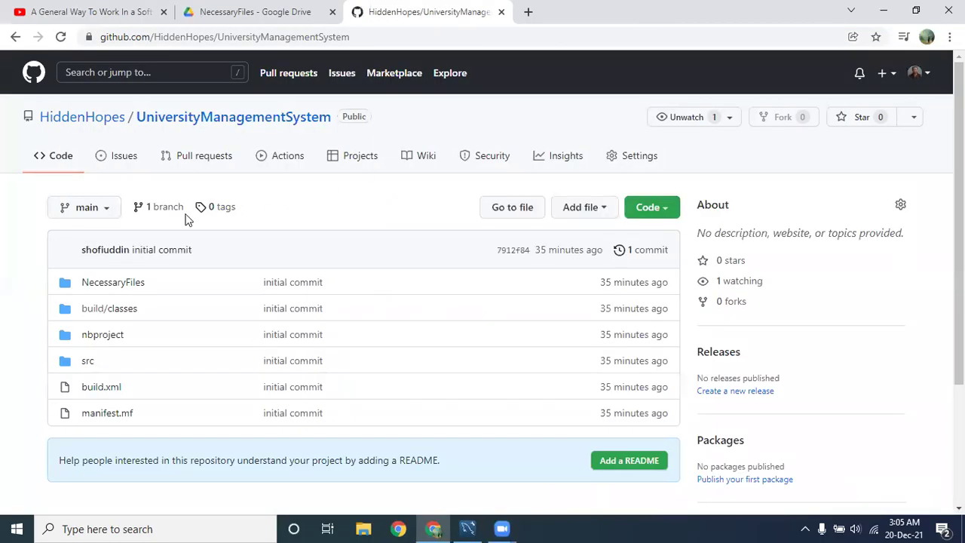
{"action": "left_click", "coordinate": [667, 211]}
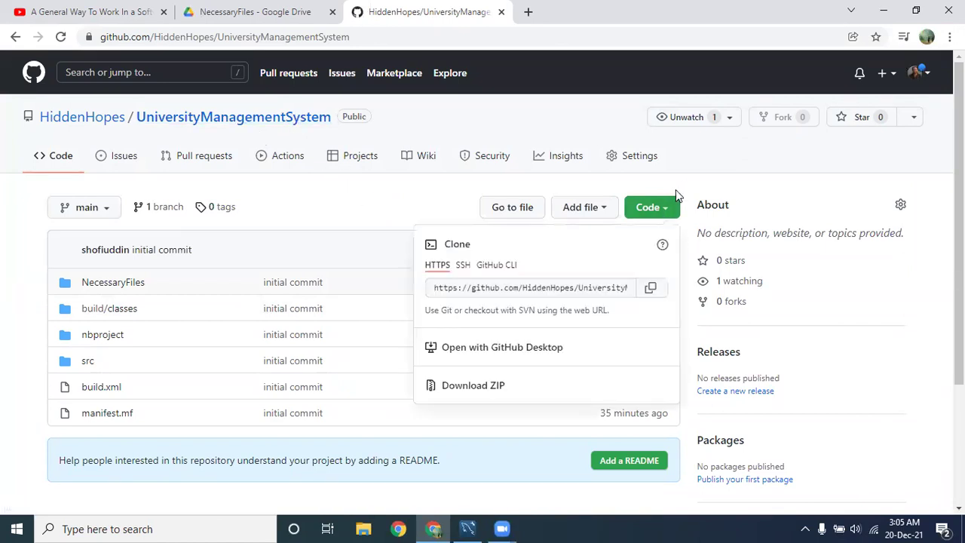
{"action": "left_click", "coordinate": [652, 293]}
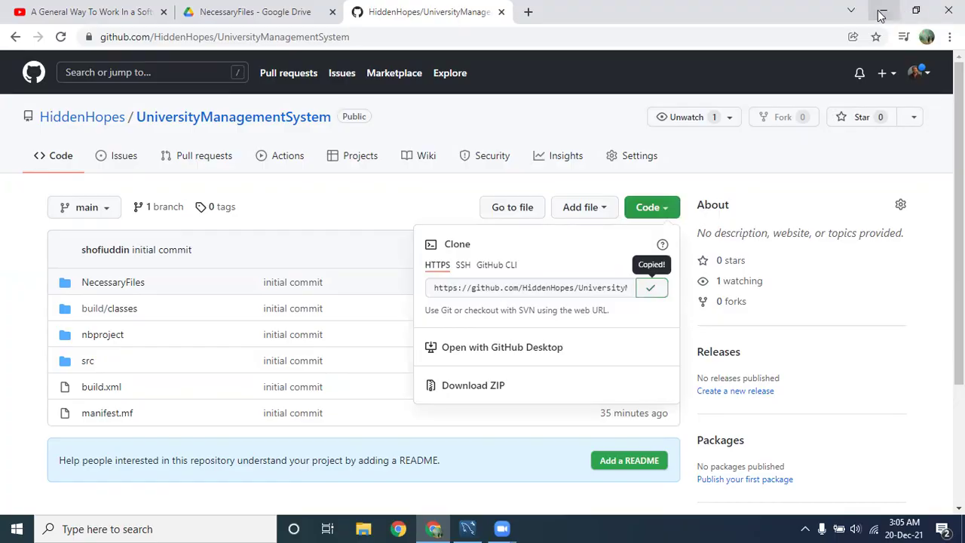
{"action": "left_click", "coordinate": [883, 11]}
Create a new folder named 'workspace' on the desktop.
{"action": "right_click", "coordinate": [377, 145]}
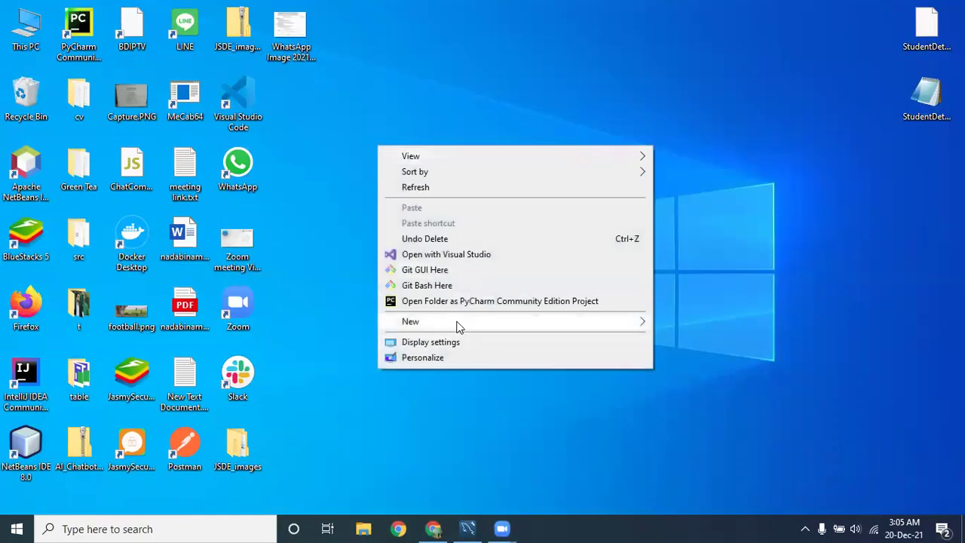
{"action": "mouse_move", "coordinate": [458, 324]}
{"action": "left_click", "coordinate": [713, 325]}
{"action": "type", "text": "workspace"}
{"action": "key", "text": "Return"}
{"action": "key", "text": "Return"}
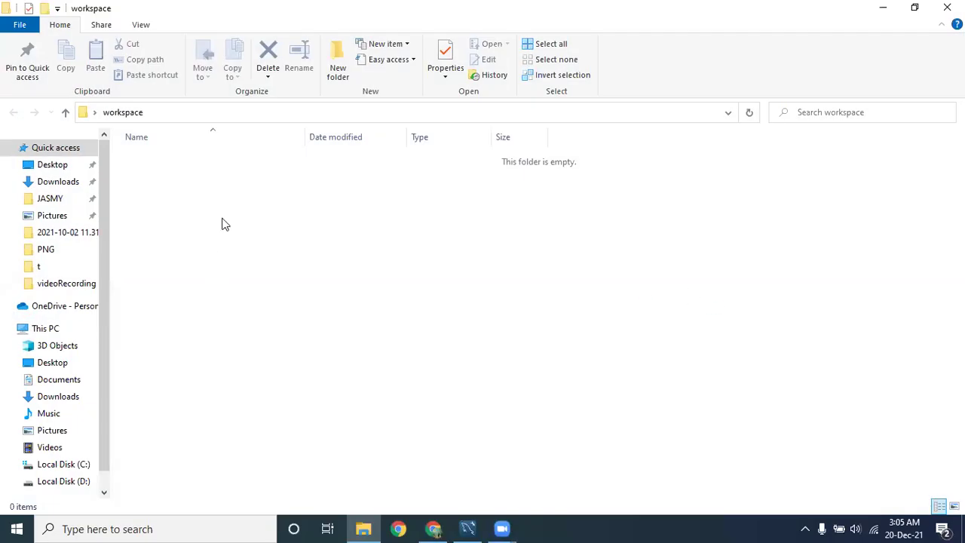
Open Git Bash in workspace and run git clone with the pasted repository URL.
{"action": "right_click", "coordinate": [217, 198]}
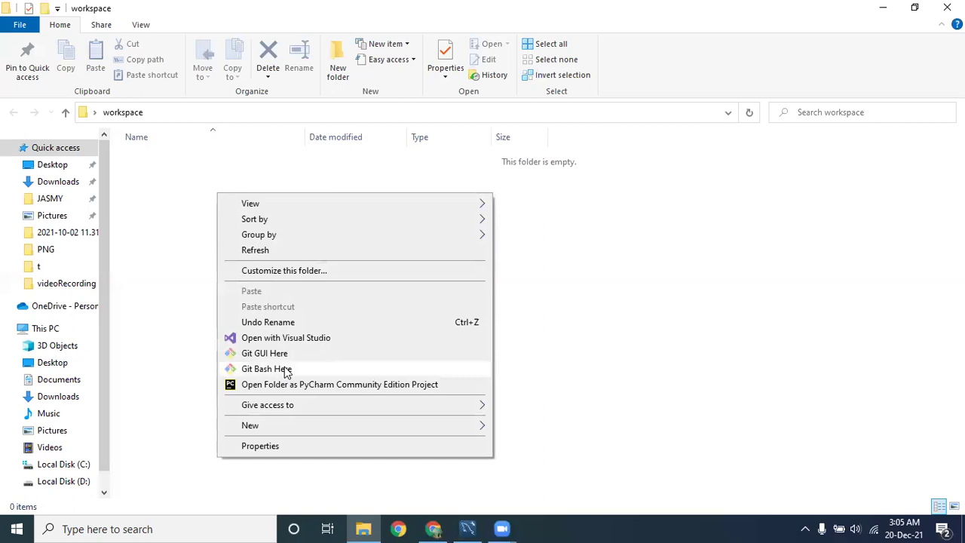
{"action": "left_click", "coordinate": [286, 372]}
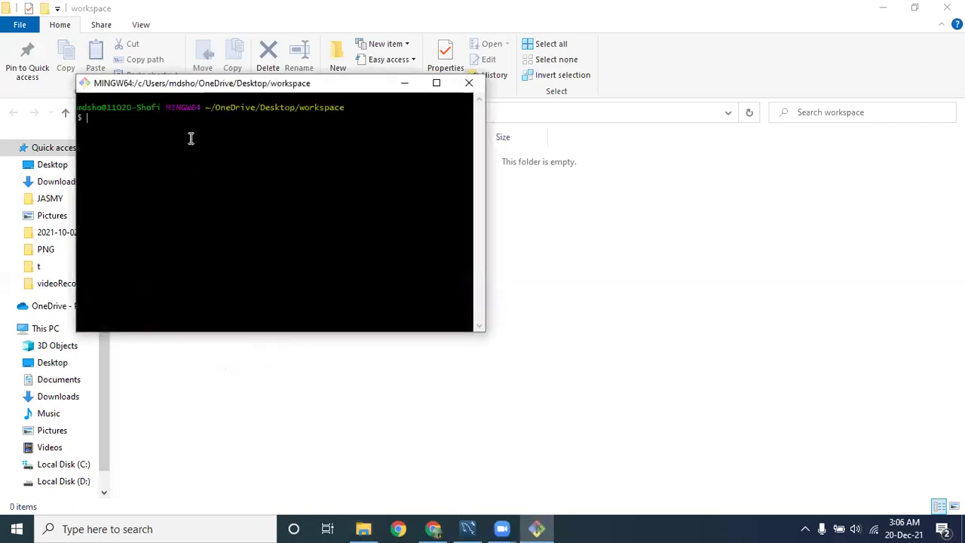
{"action": "right_click", "coordinate": [191, 138]}
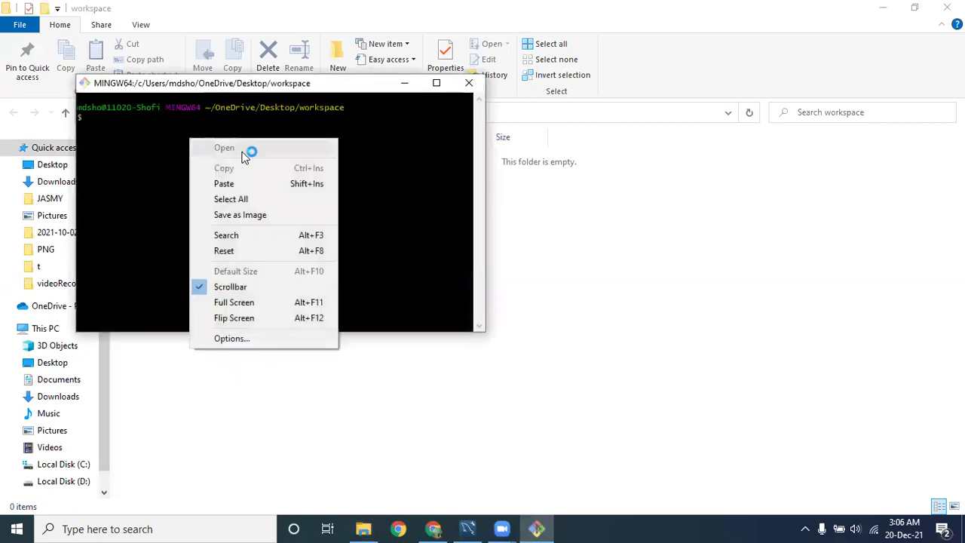
{"action": "left_click", "coordinate": [124, 137]}
{"action": "type", "text": "git c"}
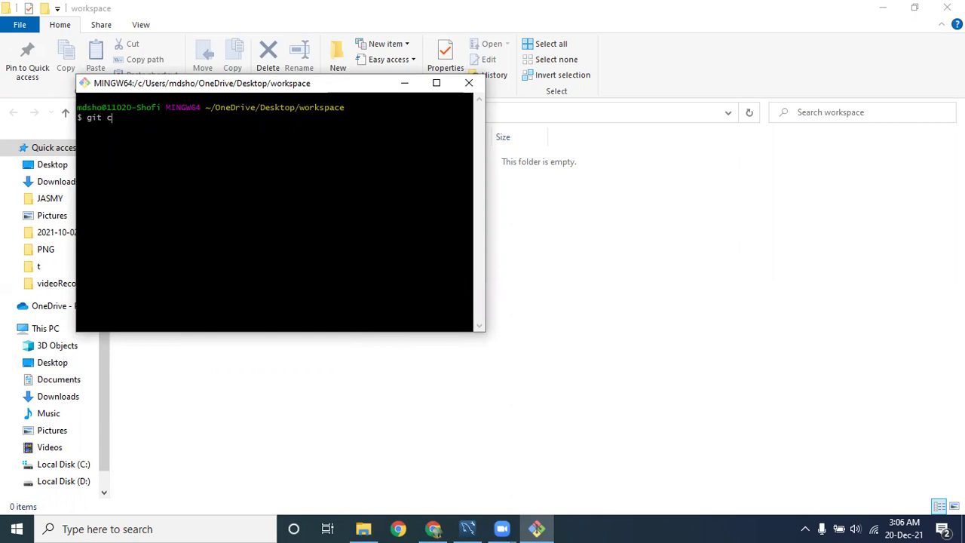
{"action": "type", "text": "lone"}
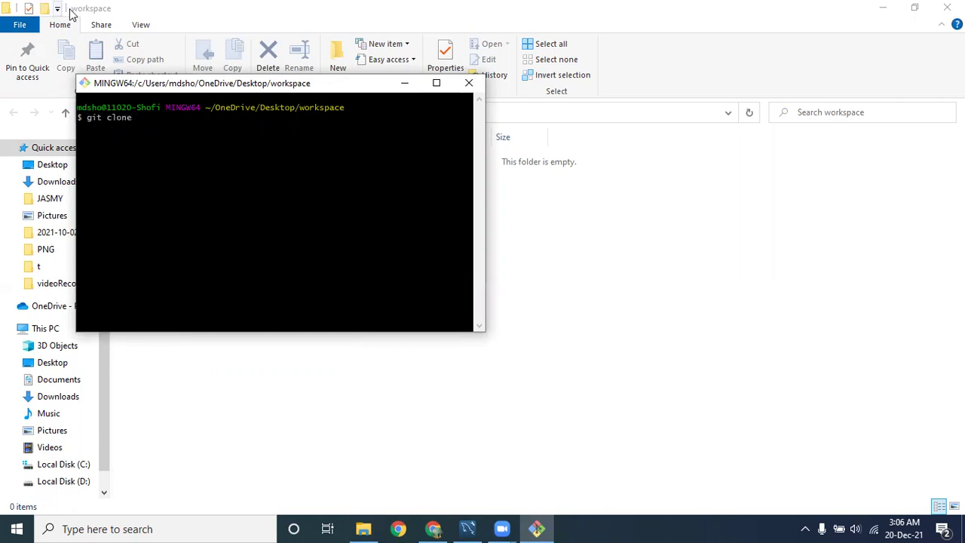
{"action": "right_click", "coordinate": [181, 129]}
{"action": "left_click", "coordinate": [217, 176]}
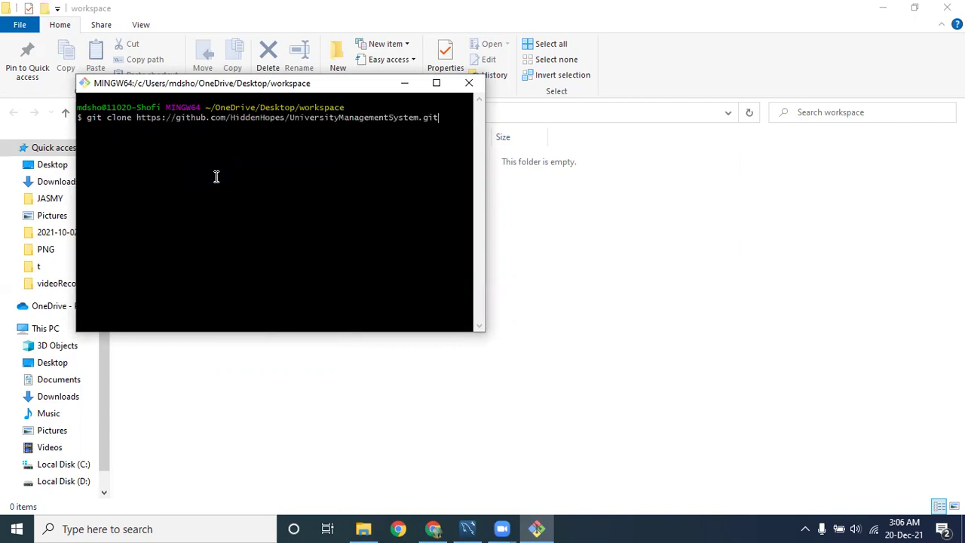
{"action": "key", "text": "Return"}
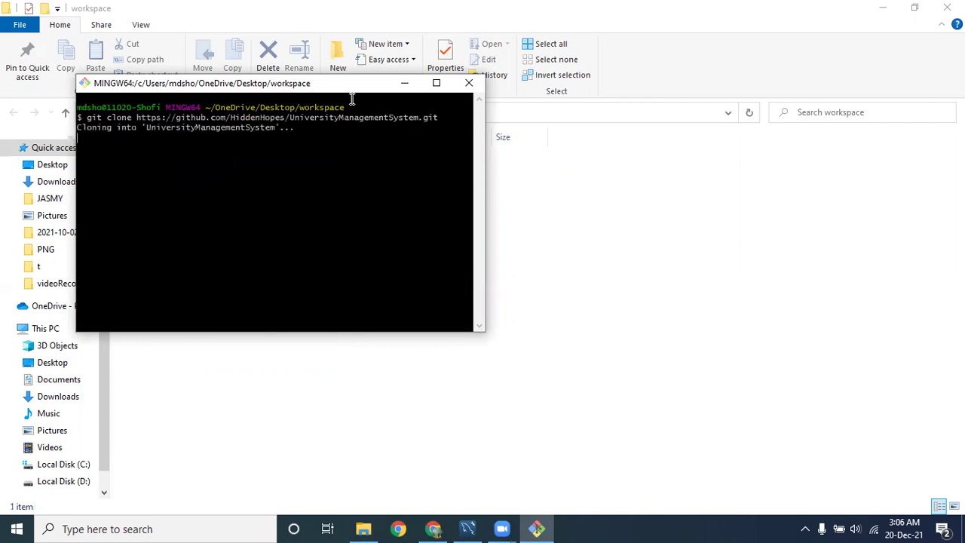
{"action": "left_click_drag", "start_coordinate": [350, 86], "coordinate": [725, 142]}
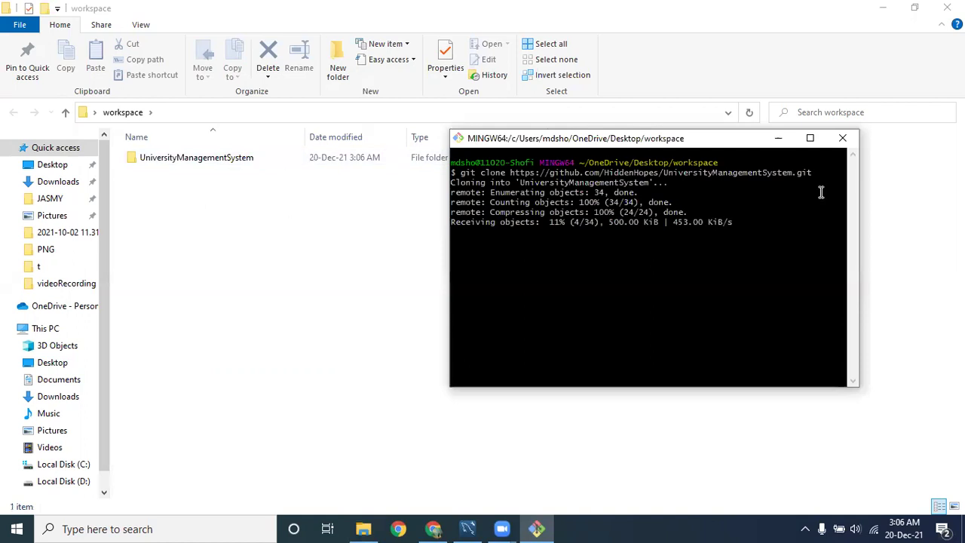
Close Git Bash and browse the cloned UniversityManagementSystem folder and its src contents.
{"action": "left_click", "coordinate": [844, 144]}
{"action": "left_click", "coordinate": [203, 162]}
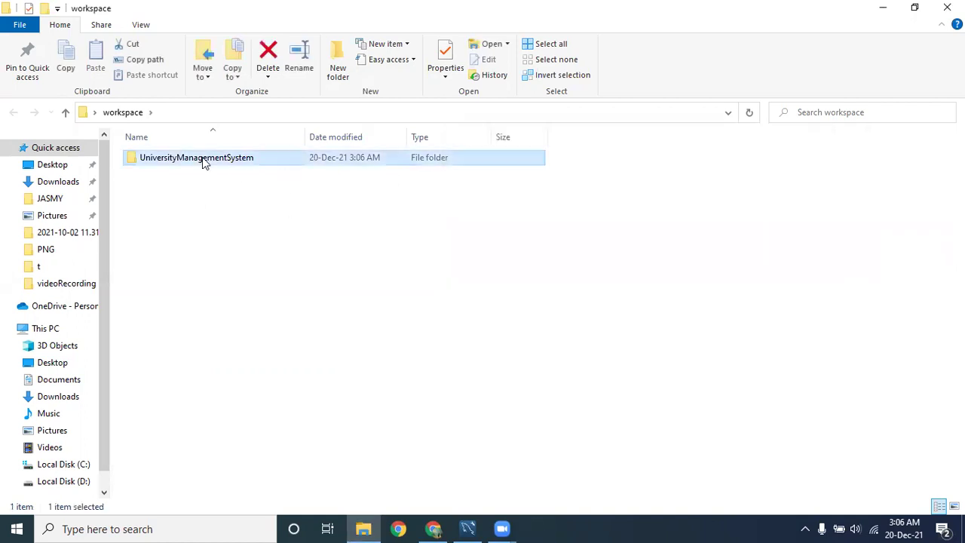
{"action": "double_click", "coordinate": [203, 160]}
{"action": "double_click", "coordinate": [148, 217]}
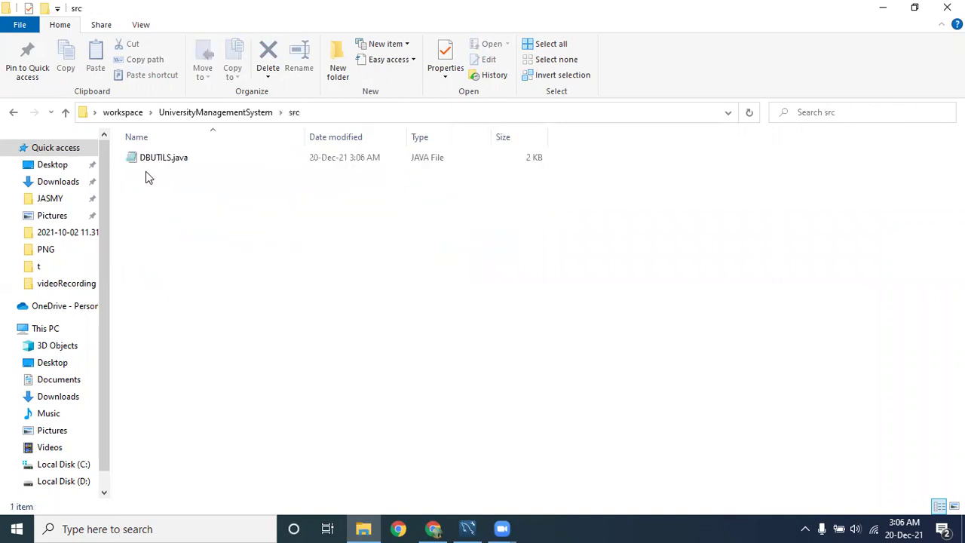
{"action": "left_click", "coordinate": [148, 160]}
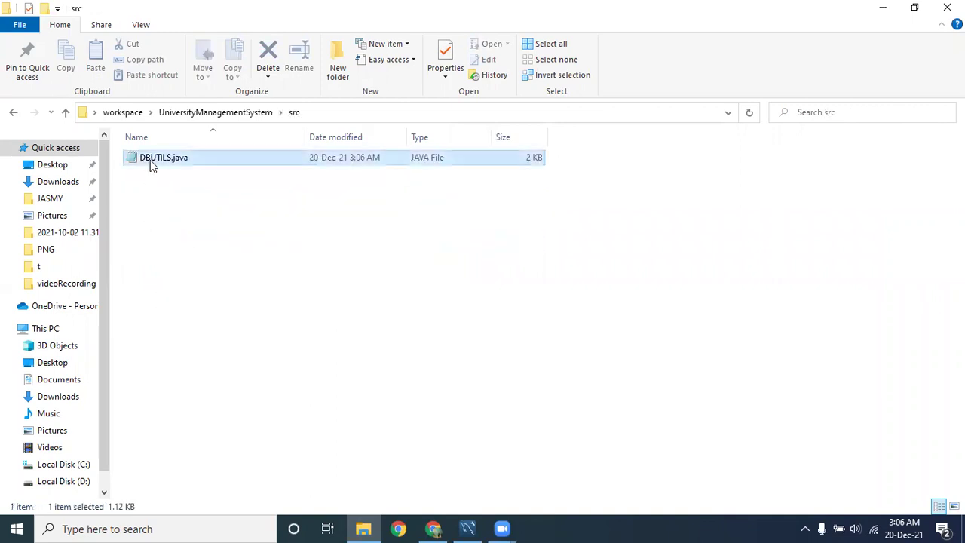
{"action": "left_click", "coordinate": [213, 218]}
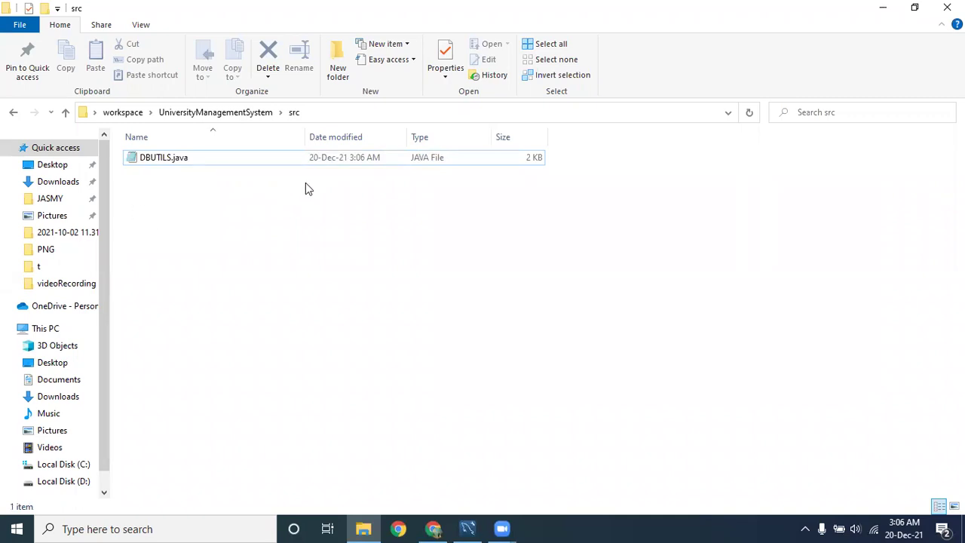
{"action": "left_click", "coordinate": [211, 112]}
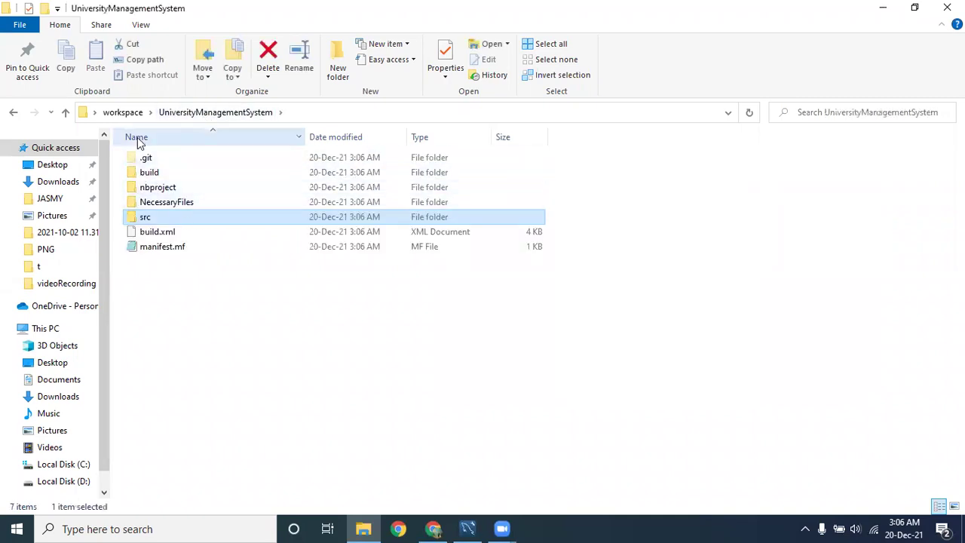
Open Git Bash in the UniversityManagementSystem repository folder.
{"action": "right_click", "coordinate": [160, 275]}
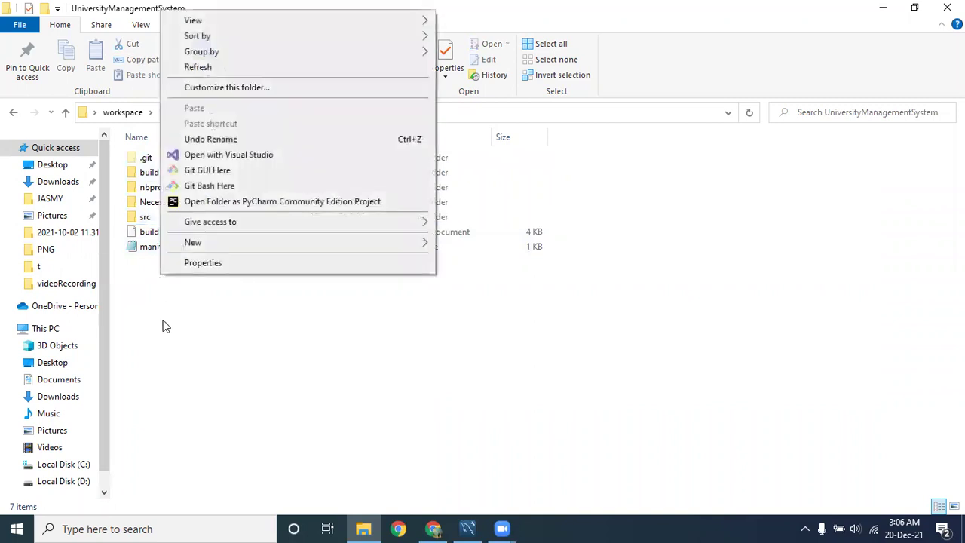
{"action": "left_click", "coordinate": [162, 326]}
{"action": "left_click", "coordinate": [179, 118]}
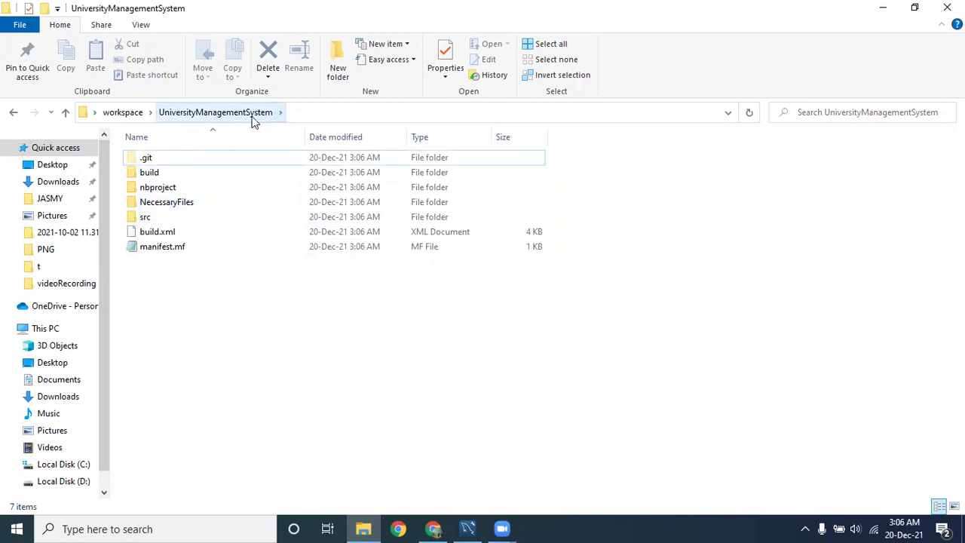
{"action": "right_click", "coordinate": [178, 283]}
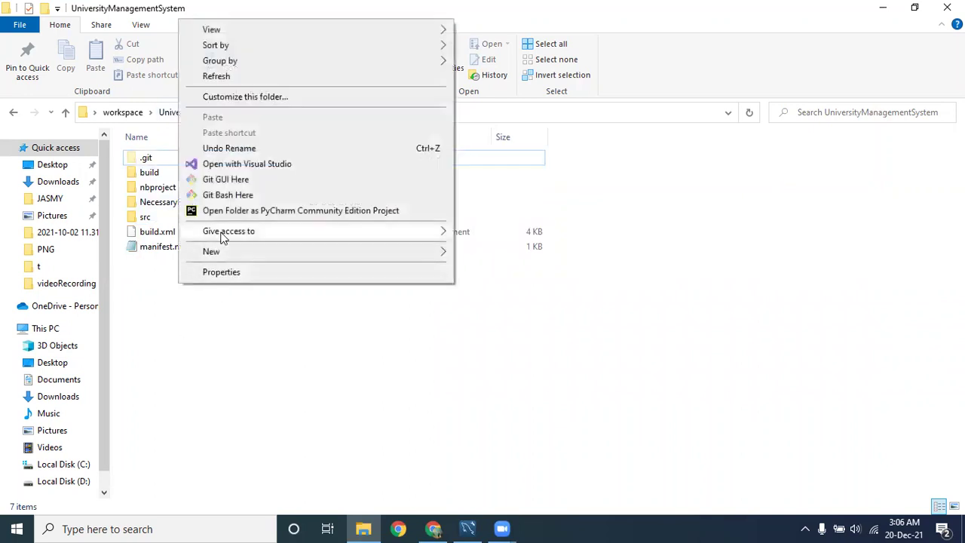
{"action": "left_click", "coordinate": [231, 195]}
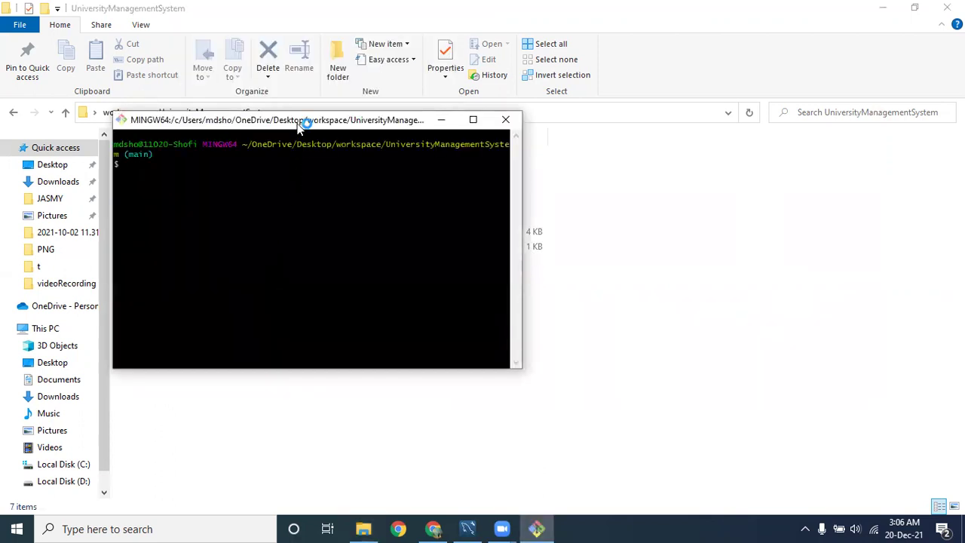
{"action": "left_click_drag", "start_coordinate": [303, 125], "coordinate": [660, 196]}
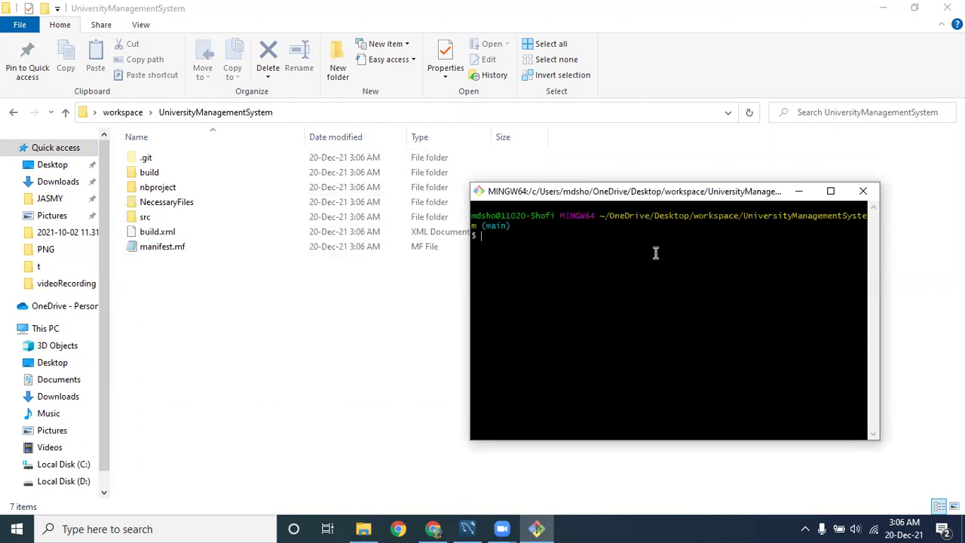
Enlarge the terminal font and run git checkout -b c200000, then close the terminal.
{"action": "type", "text": "gi"}
{"action": "key", "text": "ctrl+plus"}
{"action": "key", "text": "ctrl+plus"}
{"action": "key", "text": "ctrl+plus"}
{"action": "key", "text": "ctrl+plus"}
{"action": "type", "text": "t checkout -b c200000"}
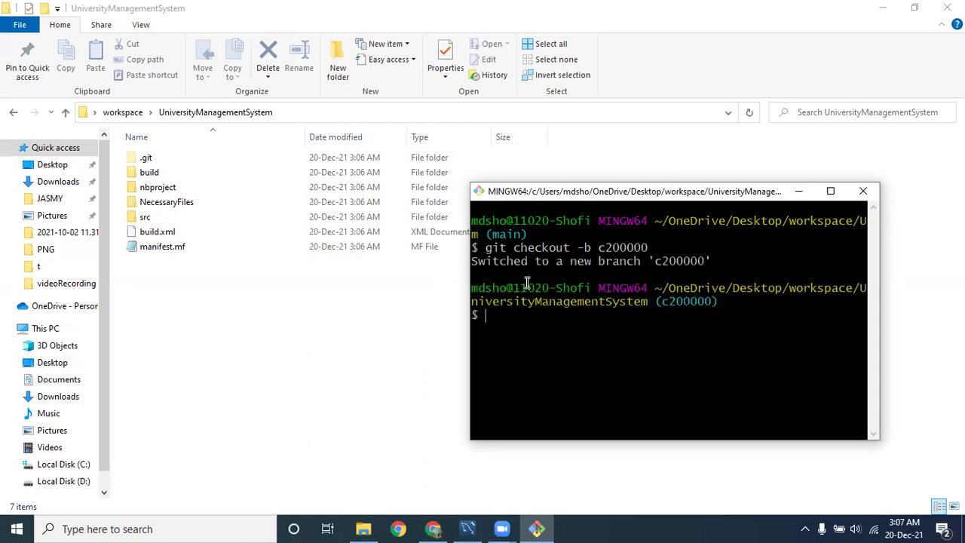
{"action": "double_click", "coordinate": [497, 235]}
{"action": "left_click_drag", "start_coordinate": [664, 302], "coordinate": [712, 303]}
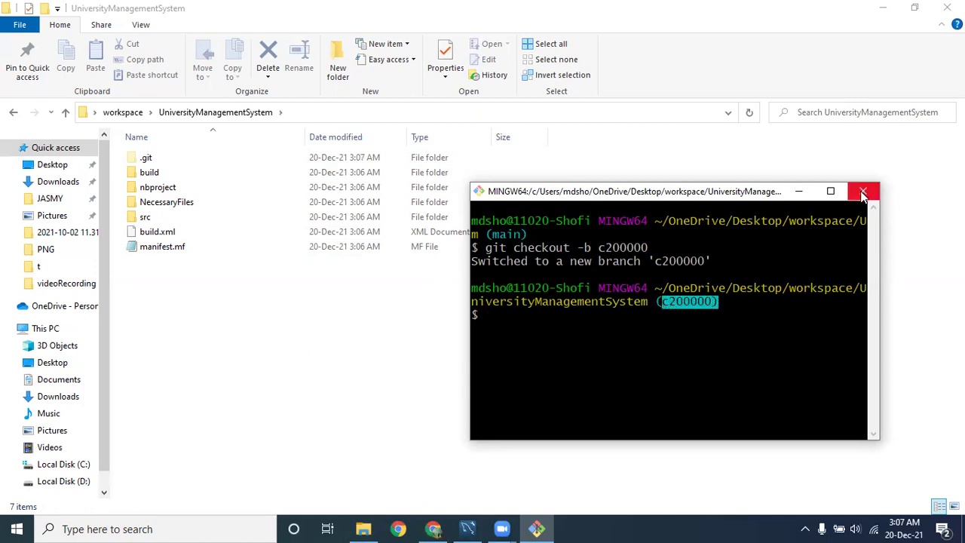
{"action": "left_click", "coordinate": [863, 193]}
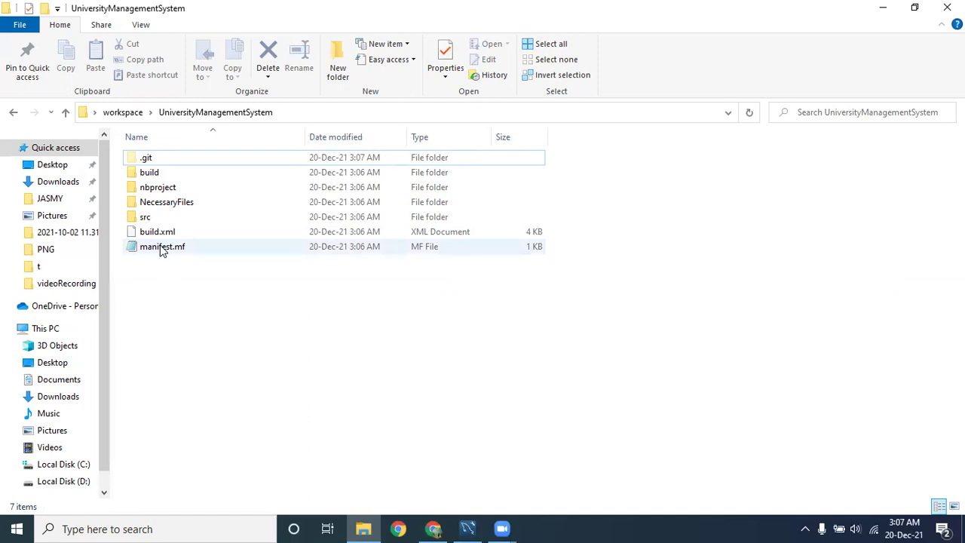
Move the StudentDetailFrame files from the desktop into the src folder.
{"action": "double_click", "coordinate": [150, 218]}
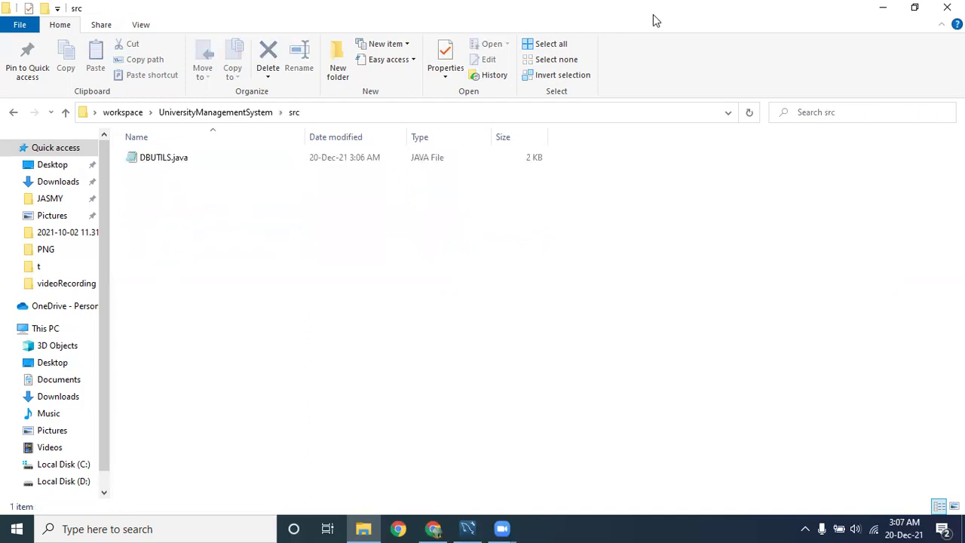
{"action": "key", "text": "super+Down"}
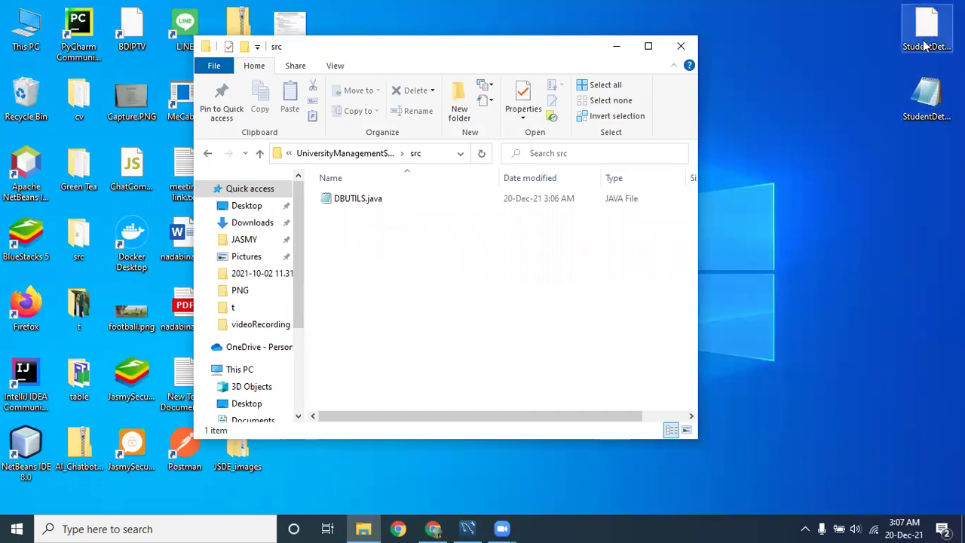
{"action": "left_click_drag", "start_coordinate": [927, 97], "coordinate": [369, 269]}
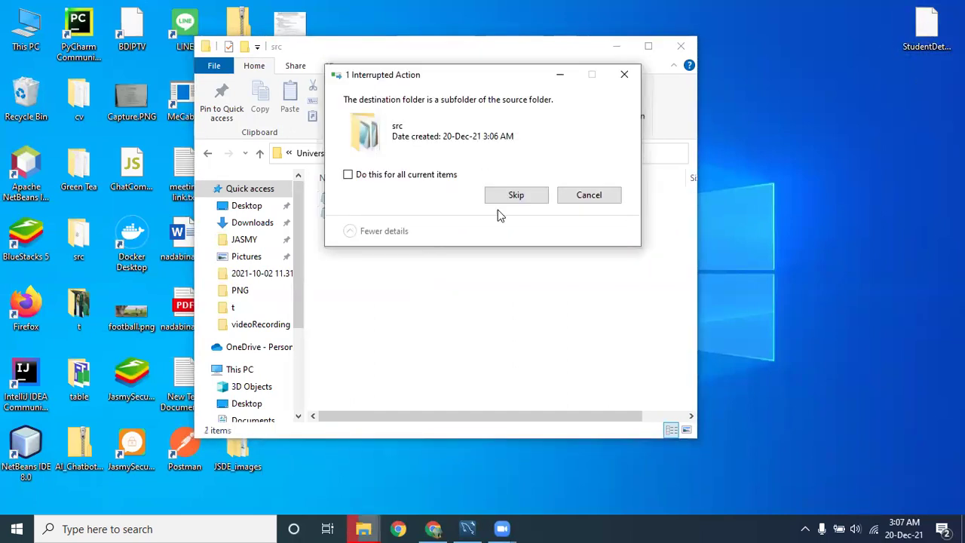
{"action": "left_click", "coordinate": [510, 197]}
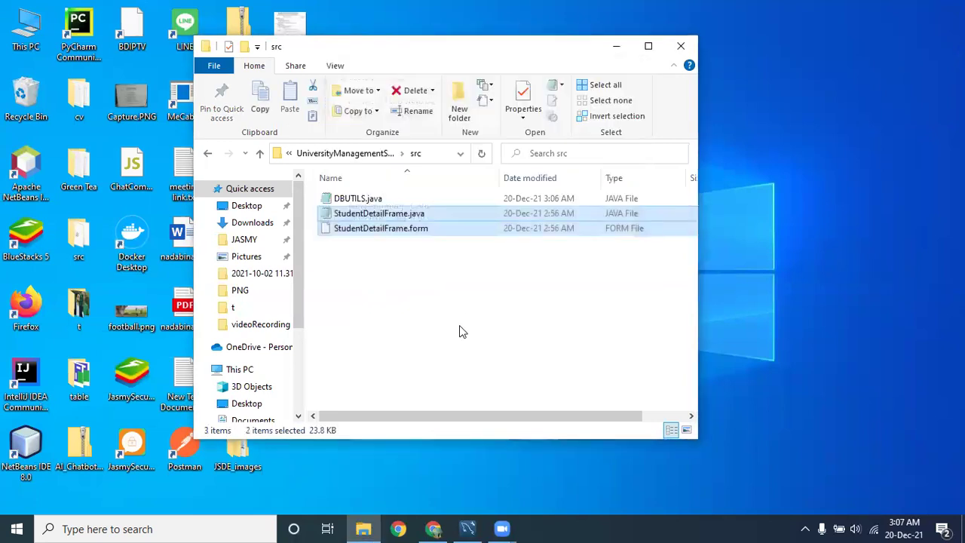
Check StudentDetailFrame.java and StudentDetailFrame.form in src, then close the Explorer window.
{"action": "left_click", "coordinate": [390, 215]}
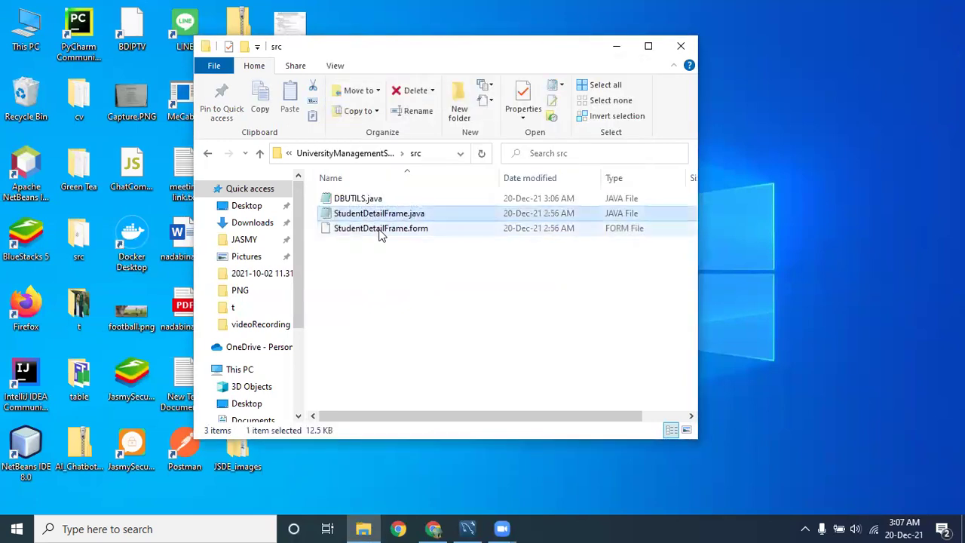
{"action": "left_click", "coordinate": [378, 233], "text": "shift"}
{"action": "left_click", "coordinate": [373, 217]}
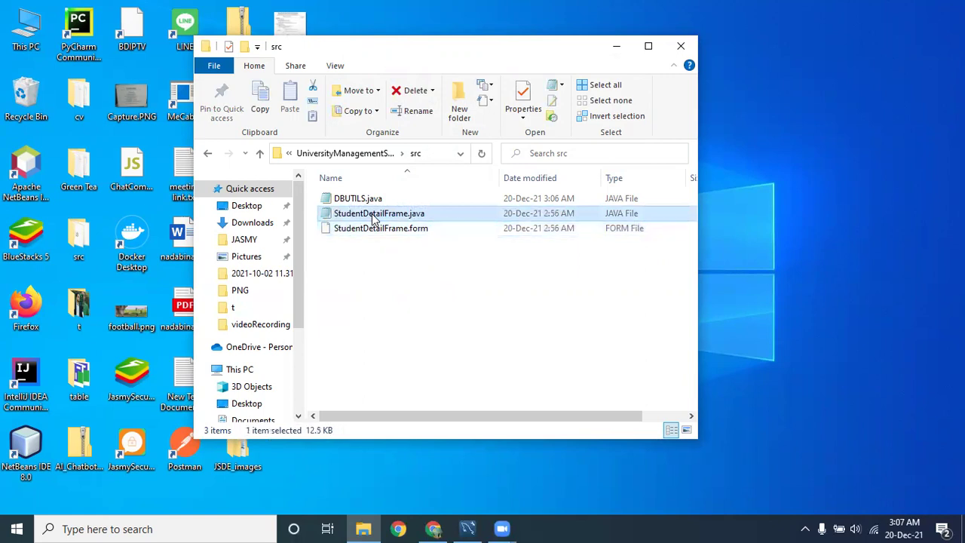
{"action": "left_click", "coordinate": [387, 230]}
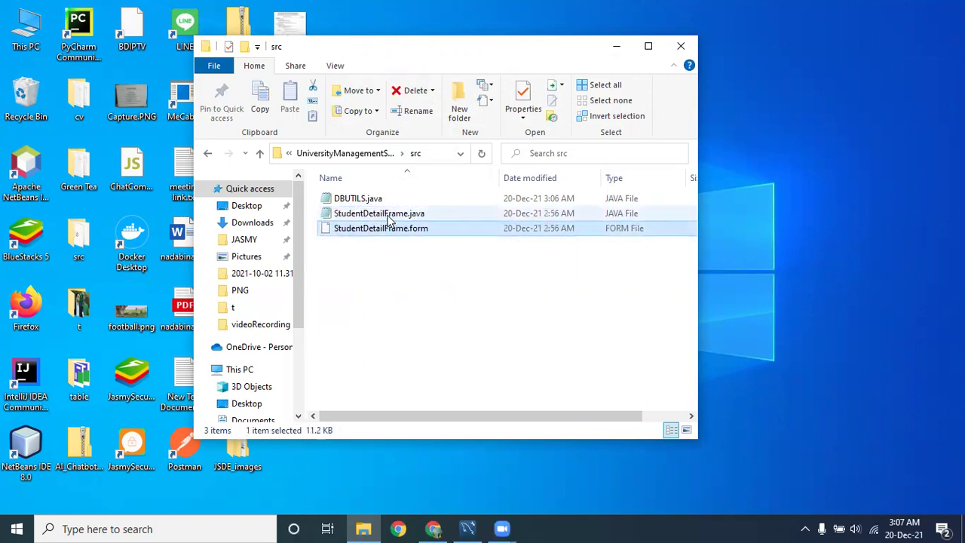
{"action": "left_click", "coordinate": [388, 215]}
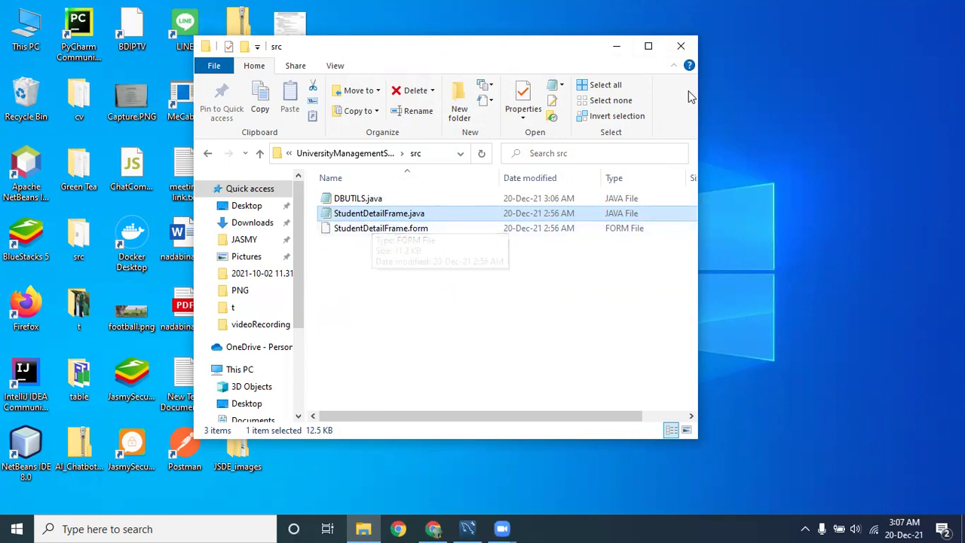
{"action": "left_click", "coordinate": [681, 51]}
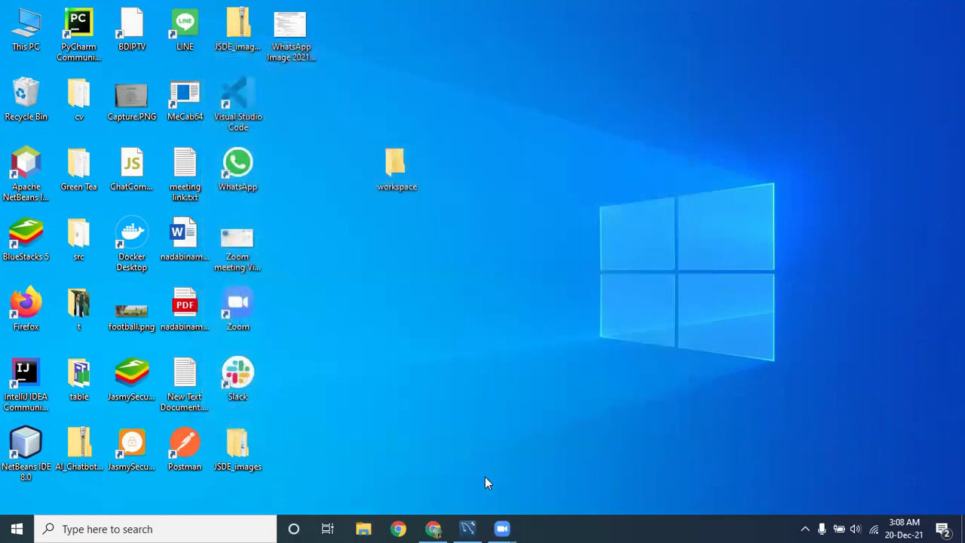
Launch NetBeans and open the workspace\UniversityManagementSystem project via File > Open Project.
{"action": "mouse_move", "coordinate": [473, 528]}
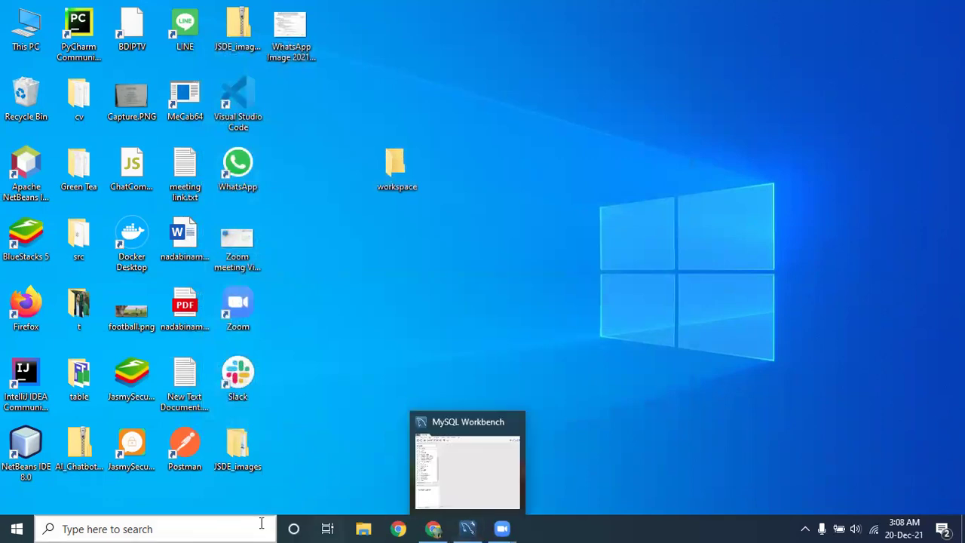
{"action": "double_click", "coordinate": [21, 448]}
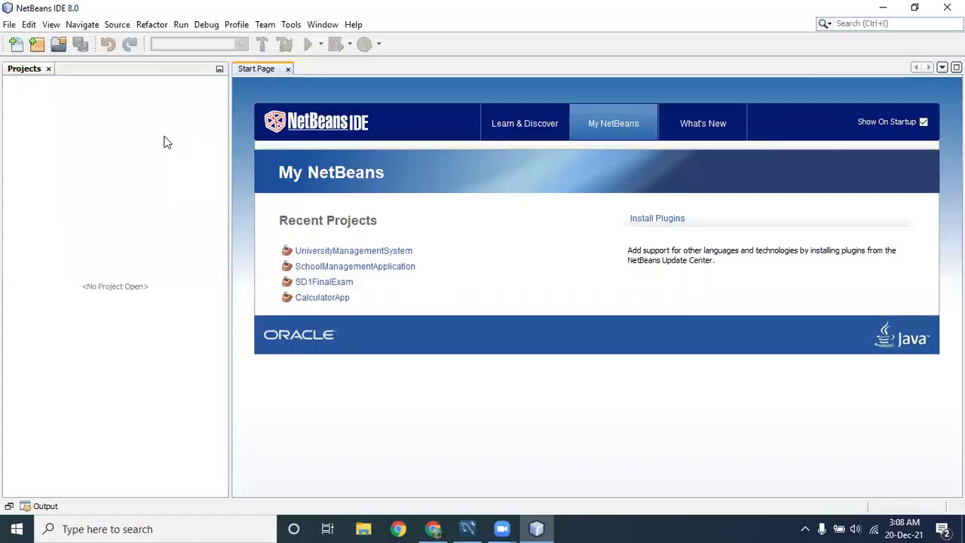
{"action": "left_click", "coordinate": [287, 69]}
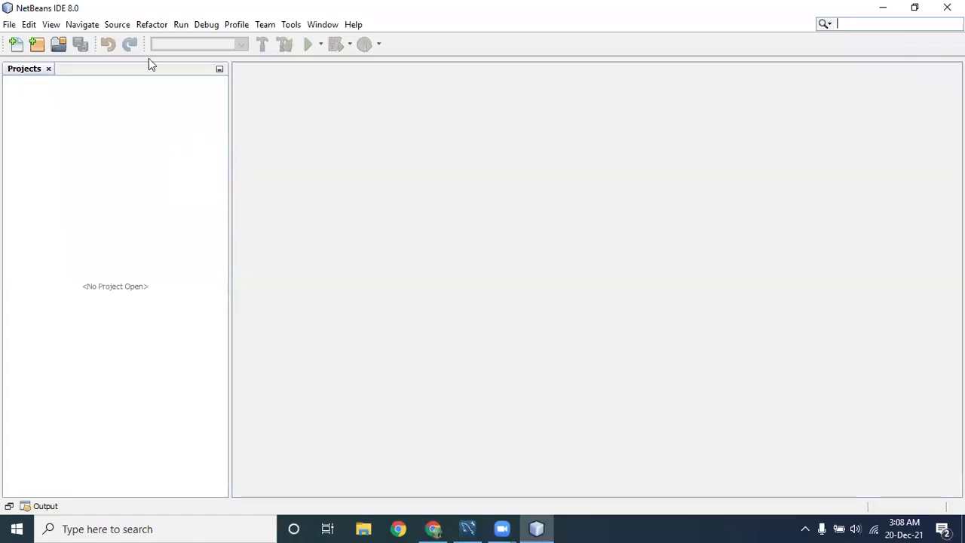
{"action": "left_click", "coordinate": [9, 24]}
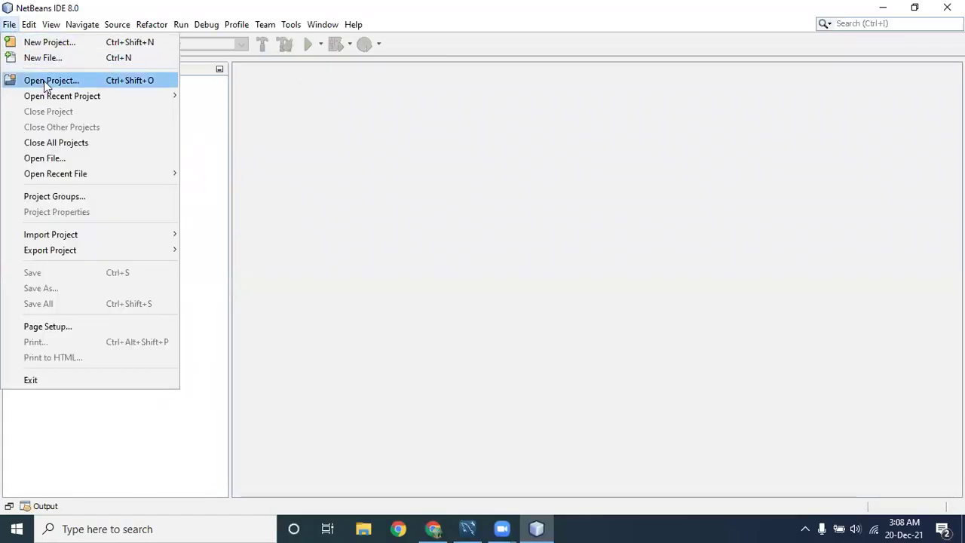
{"action": "left_click", "coordinate": [44, 81]}
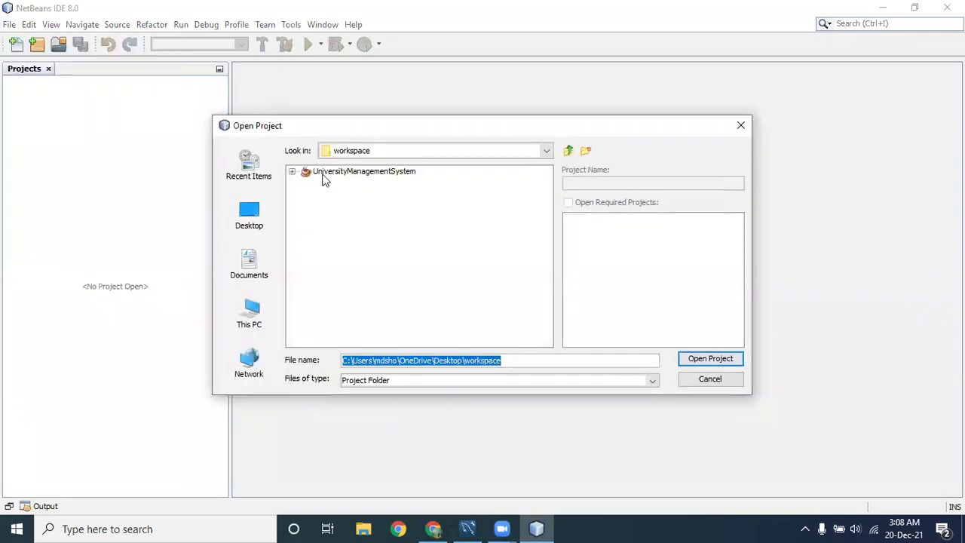
{"action": "left_click", "coordinate": [253, 220]}
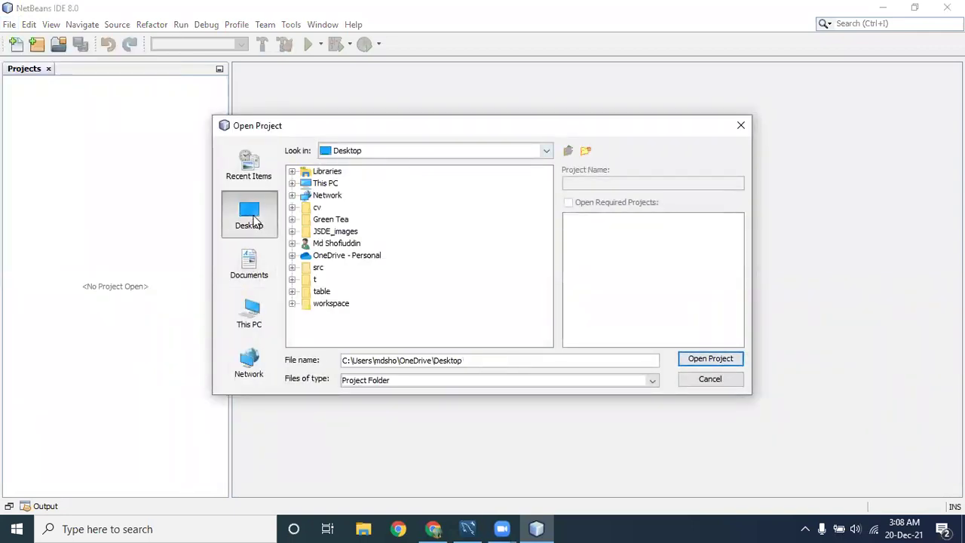
{"action": "double_click", "coordinate": [330, 304]}
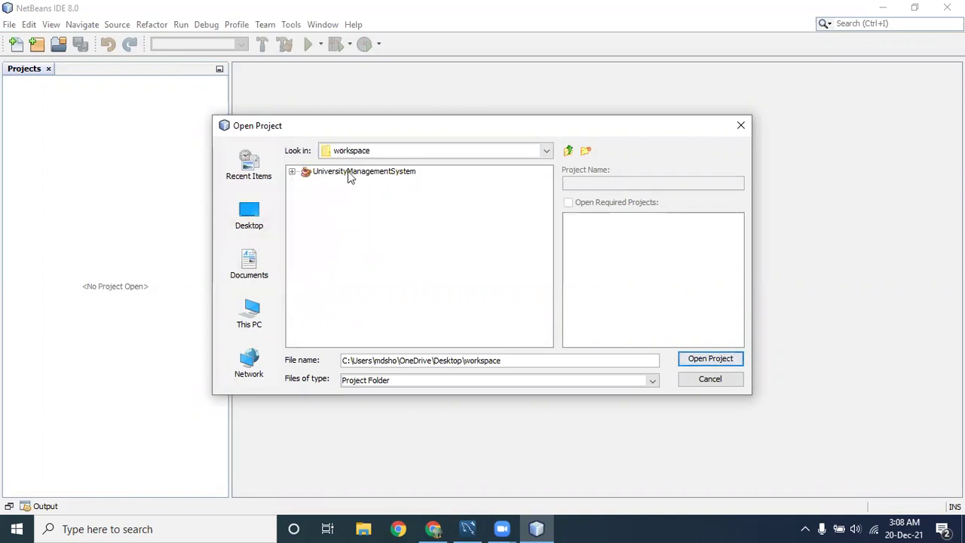
{"action": "double_click", "coordinate": [348, 171]}
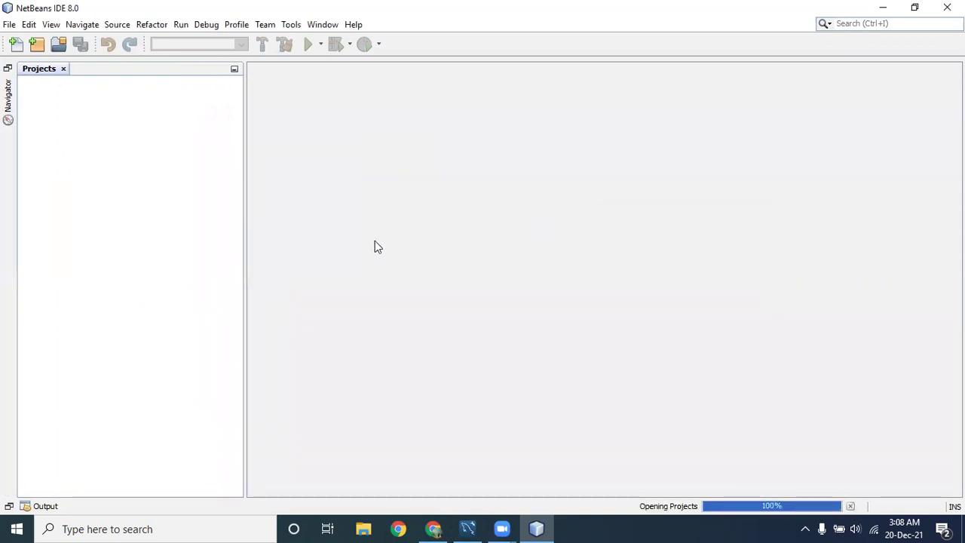
Expand the project tree's Source Packages and Libraries, then snap NetBeans to the right half.
{"action": "left_click", "coordinate": [24, 82]}
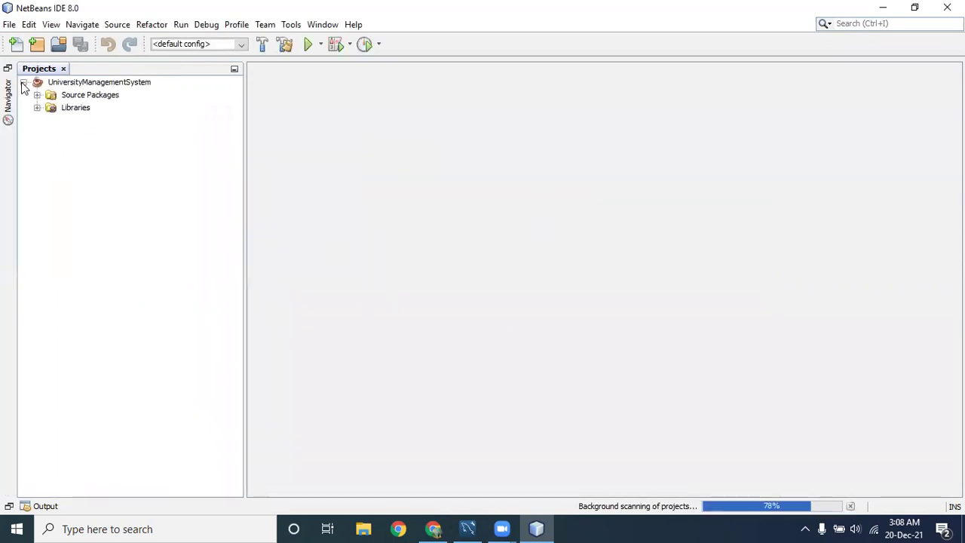
{"action": "left_click", "coordinate": [37, 95]}
{"action": "left_click", "coordinate": [36, 95]}
{"action": "left_click", "coordinate": [75, 110]}
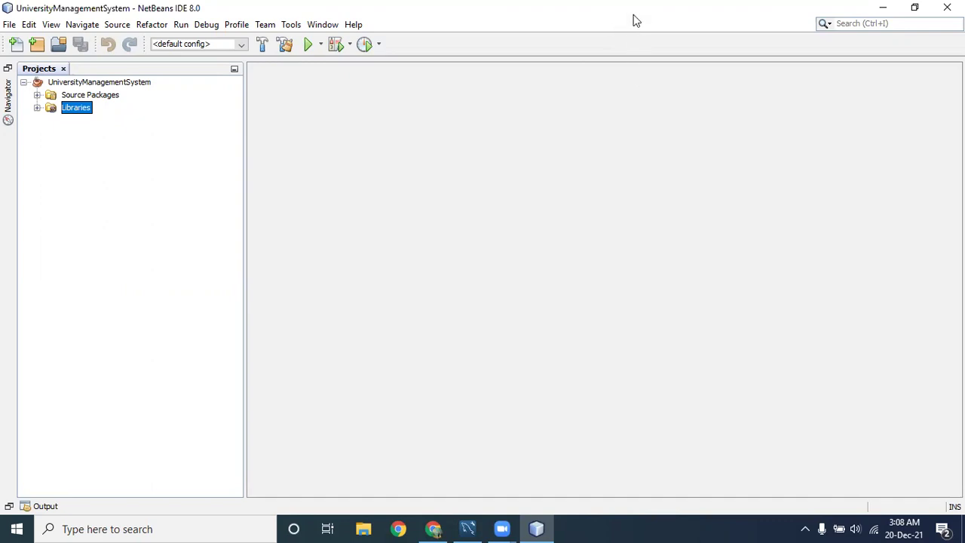
{"action": "key", "text": "super+Down"}
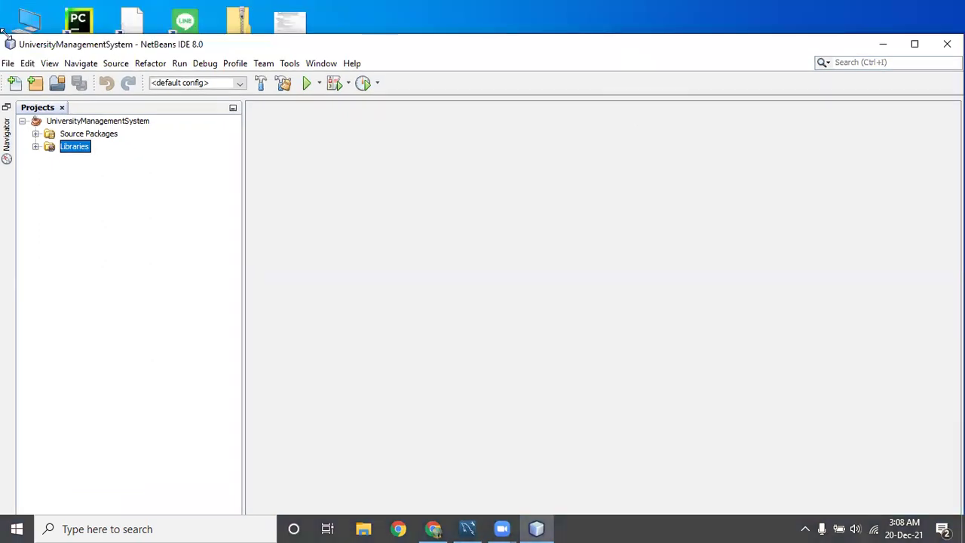
{"action": "key", "text": "super+Right"}
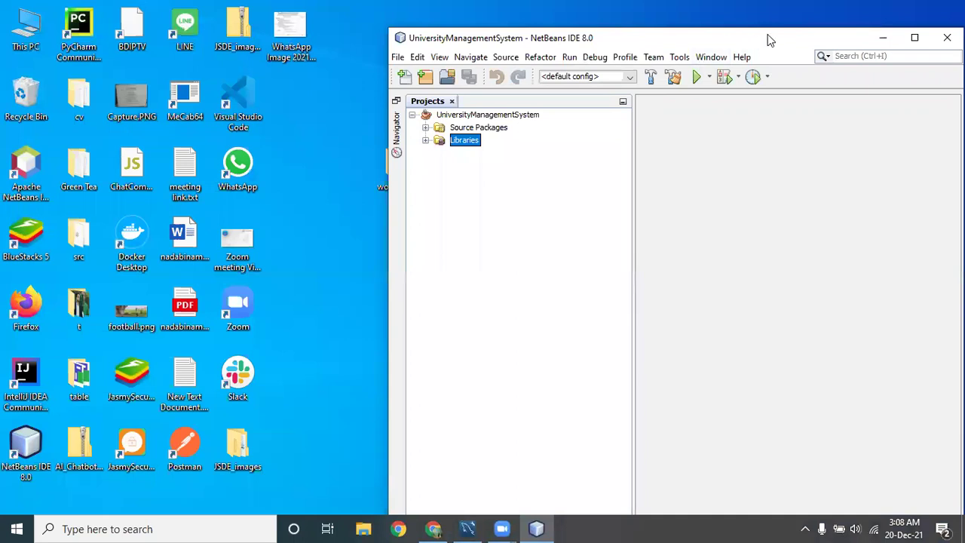
{"action": "key", "text": "super+Left"}
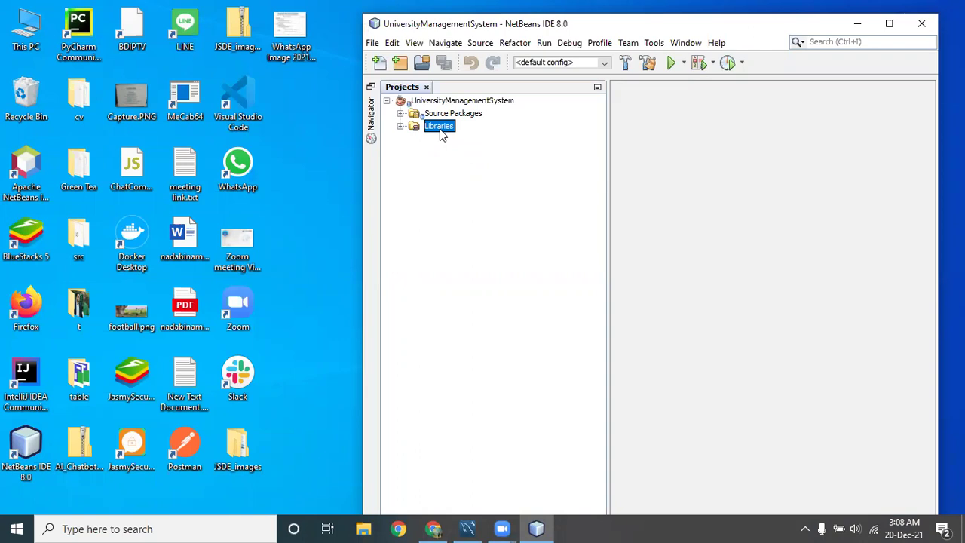
Open workspace > UniversityManagementSystem > NecessaryFiles in a left-snapped Explorer and select mysql-connector-java-8.0.25.jar.
{"action": "key", "text": "super+Right"}
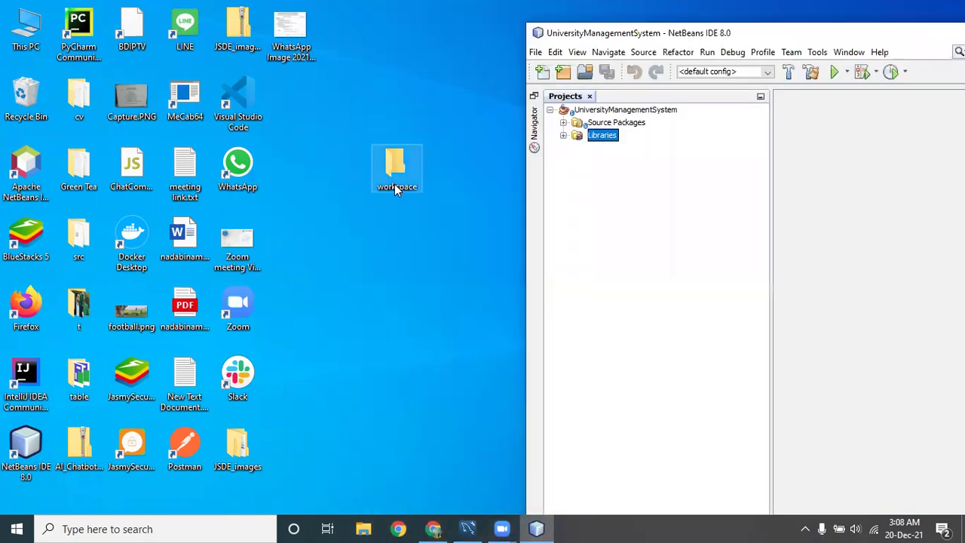
{"action": "double_click", "coordinate": [396, 175]}
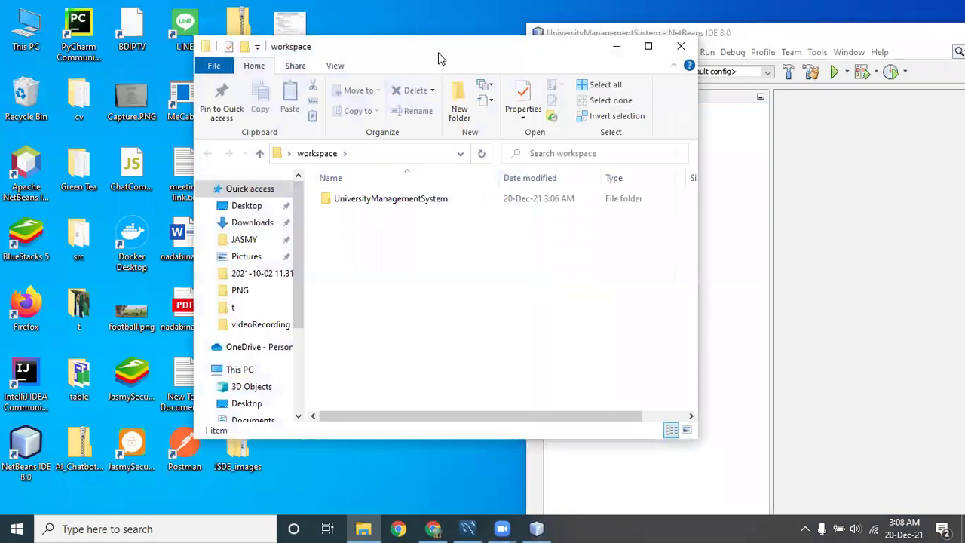
{"action": "key", "text": "super+Left"}
{"action": "double_click", "coordinate": [171, 214]}
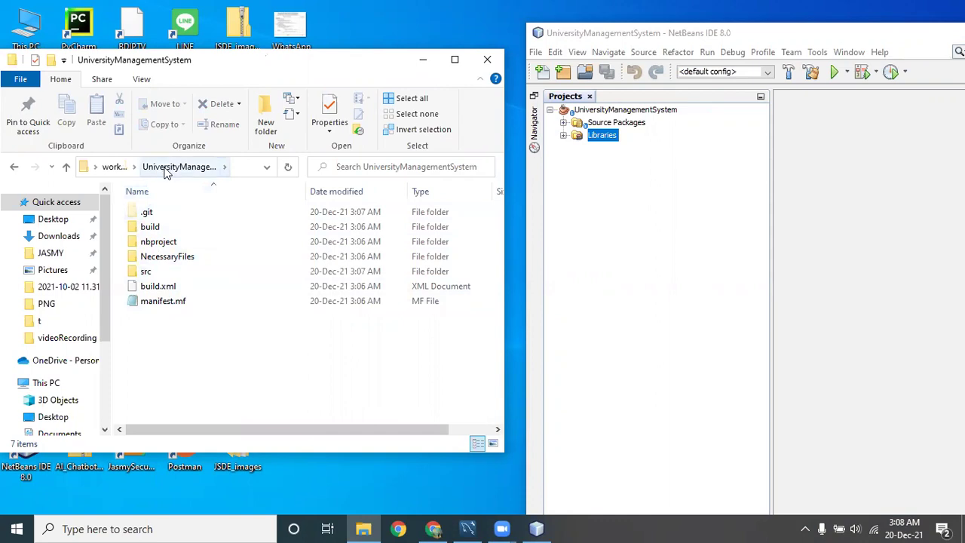
{"action": "double_click", "coordinate": [168, 261]}
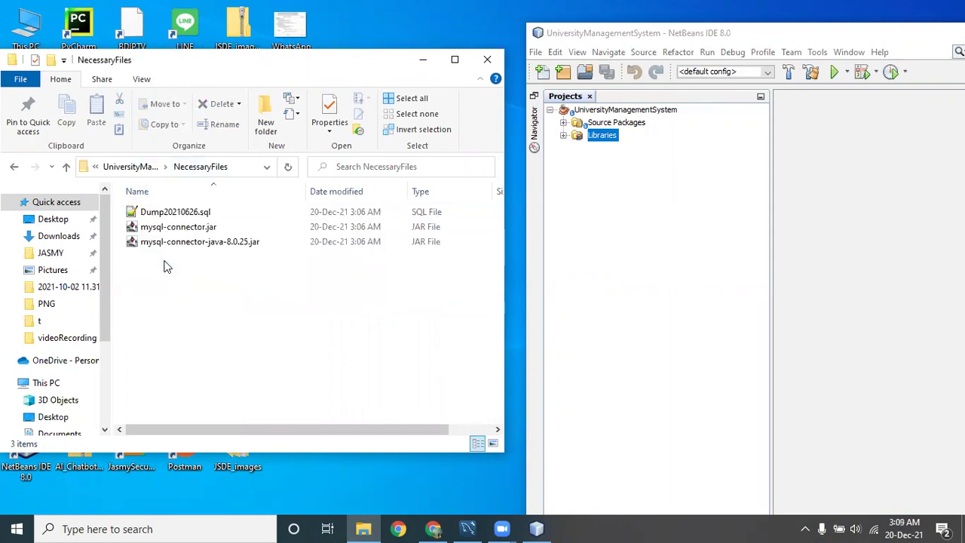
{"action": "left_click", "coordinate": [178, 228]}
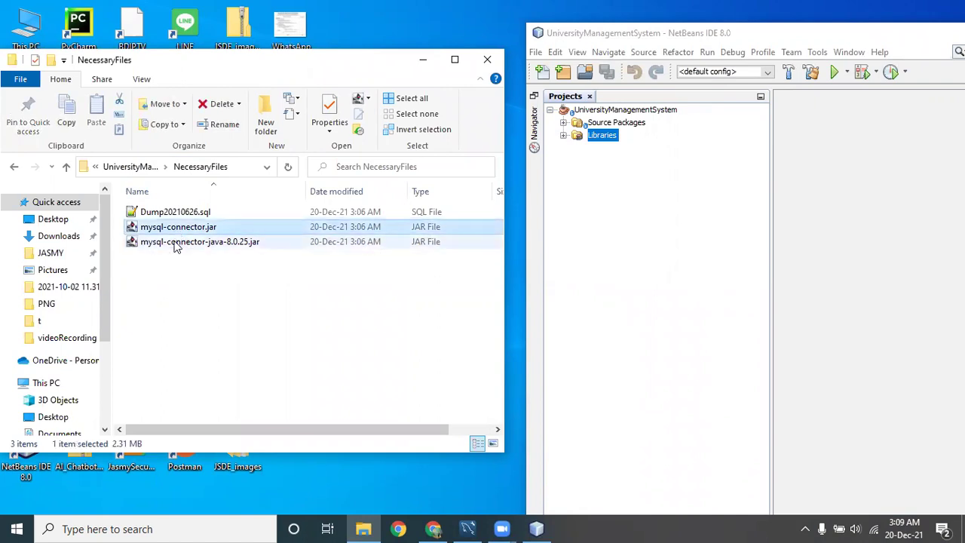
{"action": "left_click", "coordinate": [177, 243]}
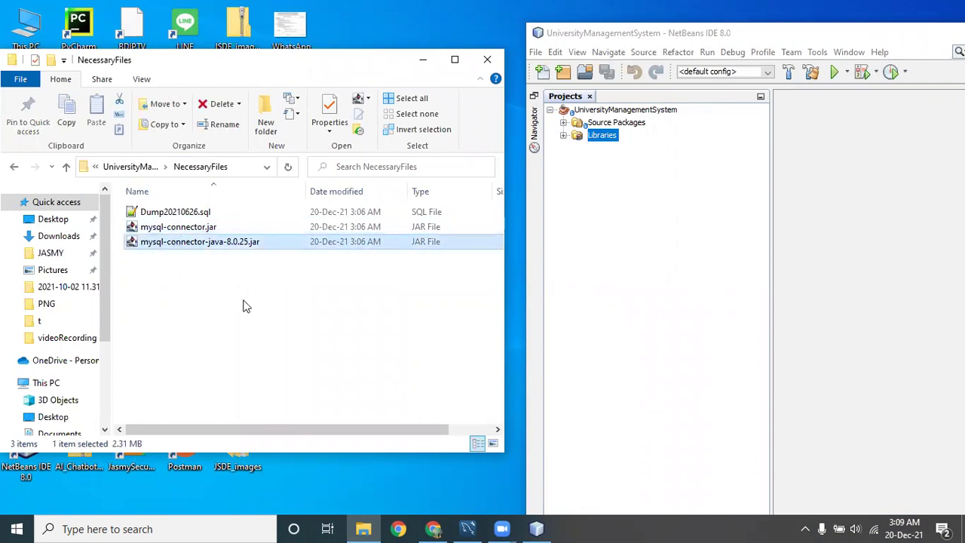
{"action": "left_click", "coordinate": [188, 231]}
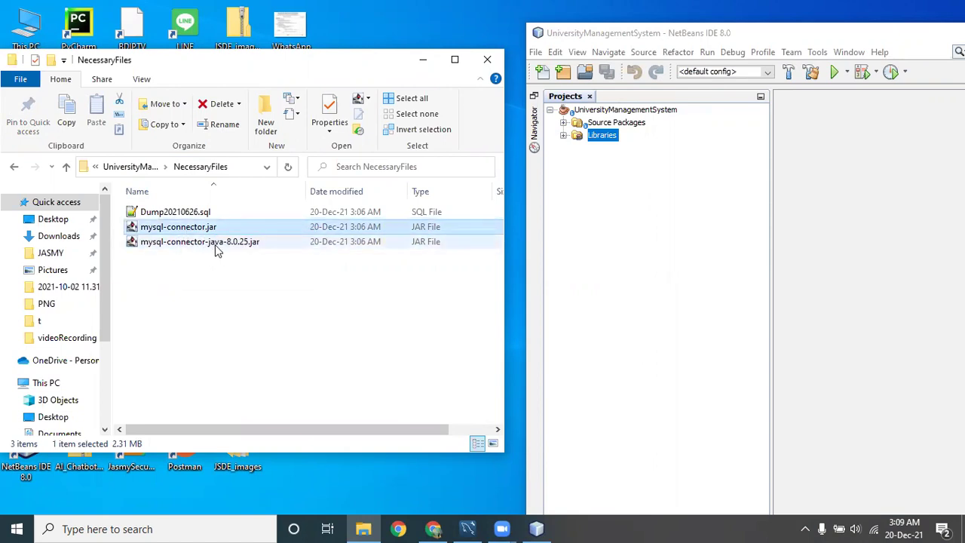
{"action": "left_click", "coordinate": [208, 249]}
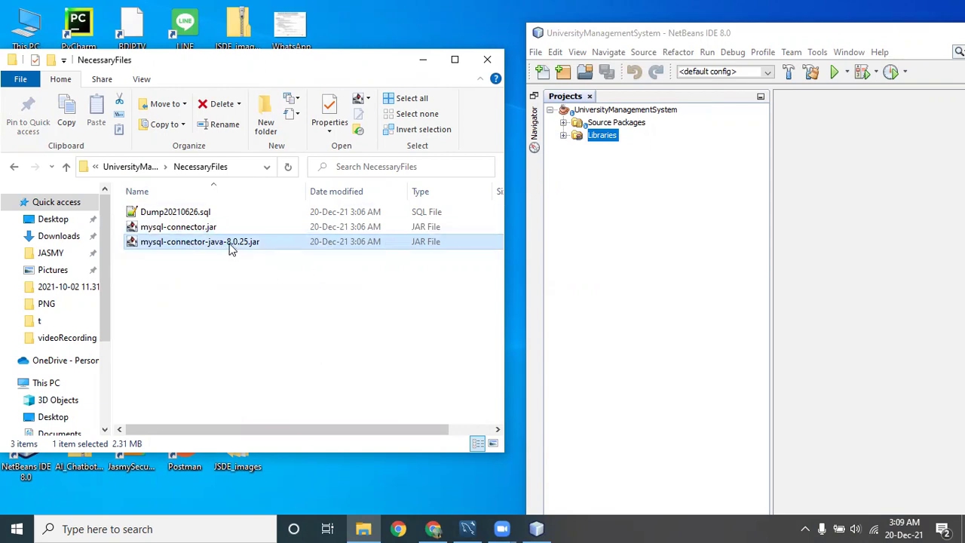
Drag mysql-connector-java-8.0.25.jar onto the project's Libraries node and expand it to verify.
{"action": "left_click_drag", "start_coordinate": [233, 249], "coordinate": [599, 139]}
{"action": "left_click", "coordinate": [563, 135]}
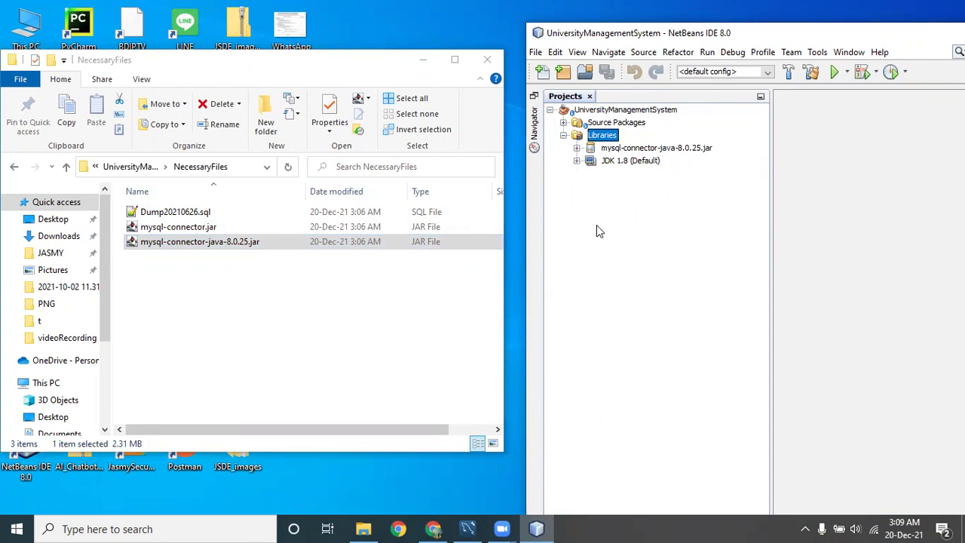
{"action": "left_click", "coordinate": [641, 151]}
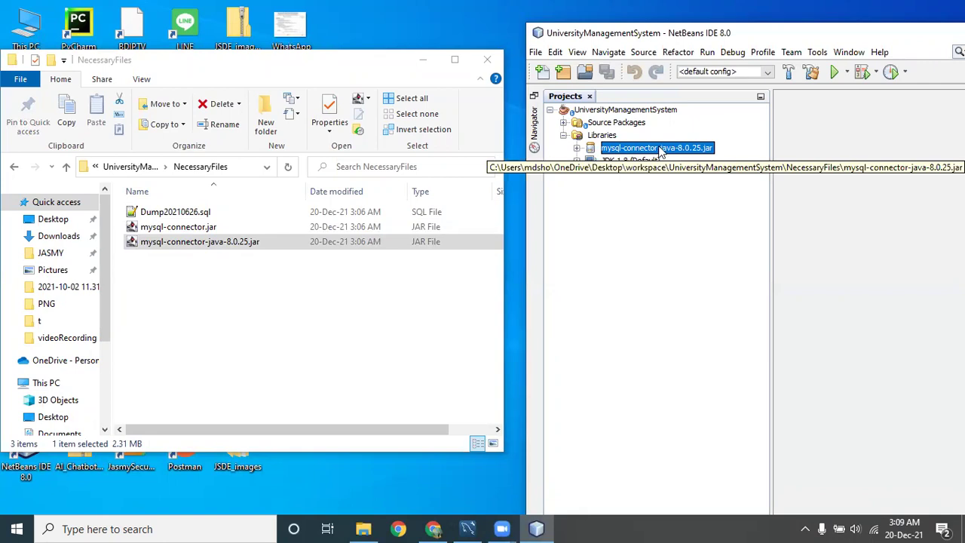
Add mysql-connector-java-8.0.25.jar from workspace\UniversityManagementSystem\NecessaryFiles through Libraries' Add JAR/Folder.
{"action": "right_click", "coordinate": [603, 138]}
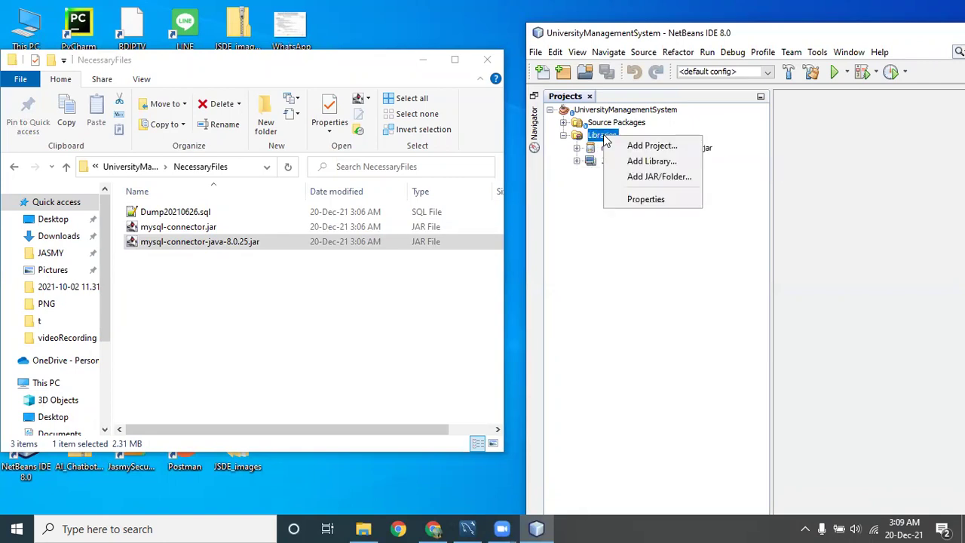
{"action": "left_click", "coordinate": [659, 176]}
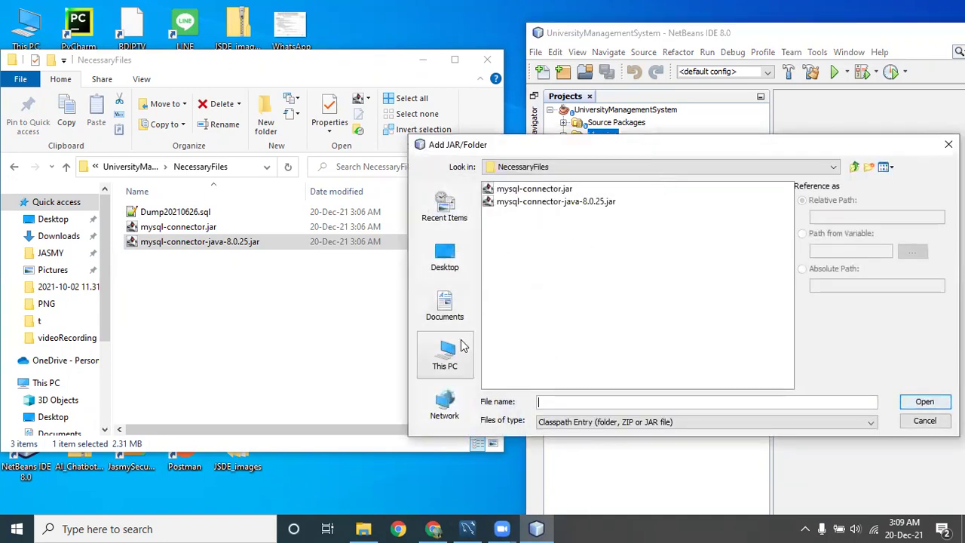
{"action": "left_click", "coordinate": [445, 256]}
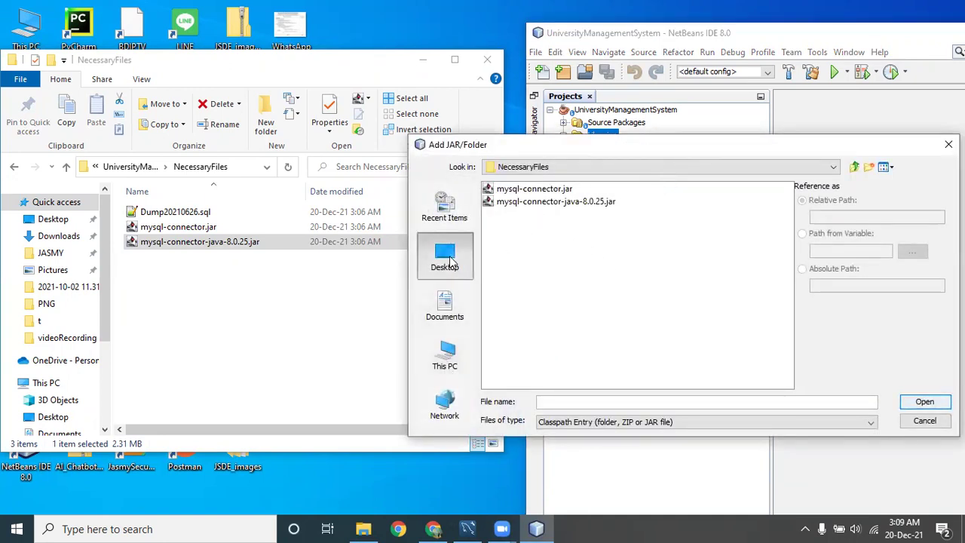
{"action": "left_click", "coordinate": [516, 330]}
{"action": "double_click", "coordinate": [516, 330]}
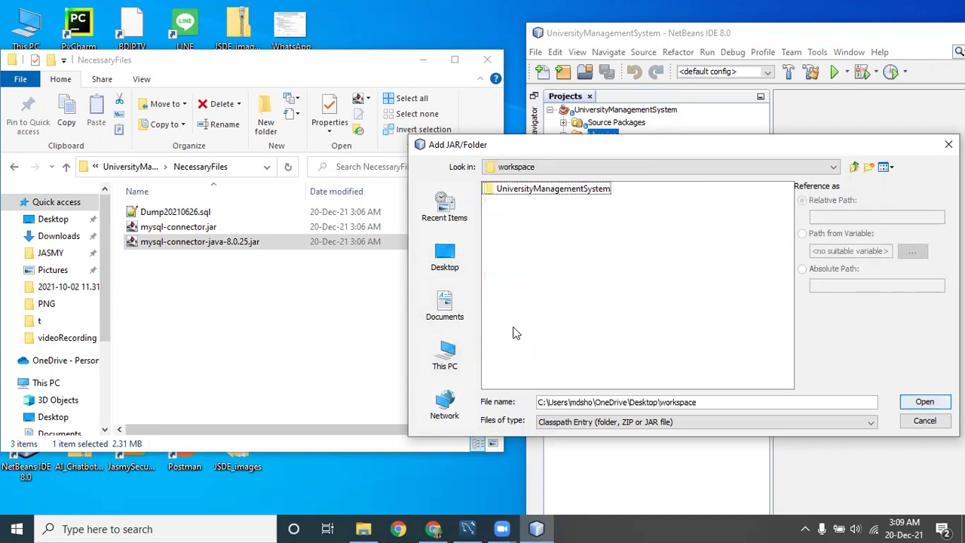
{"action": "double_click", "coordinate": [527, 189]}
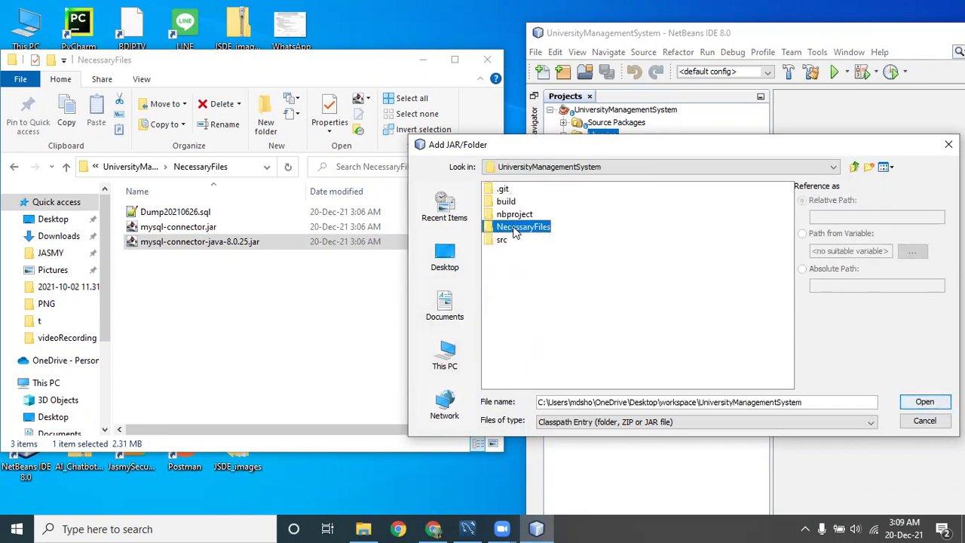
{"action": "double_click", "coordinate": [509, 236]}
{"action": "left_click", "coordinate": [550, 202]}
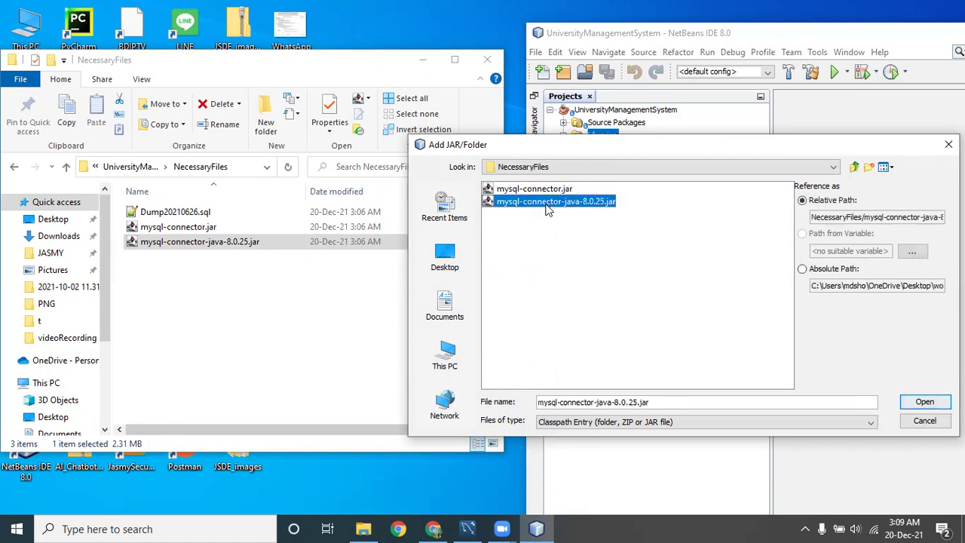
{"action": "left_click", "coordinate": [920, 404]}
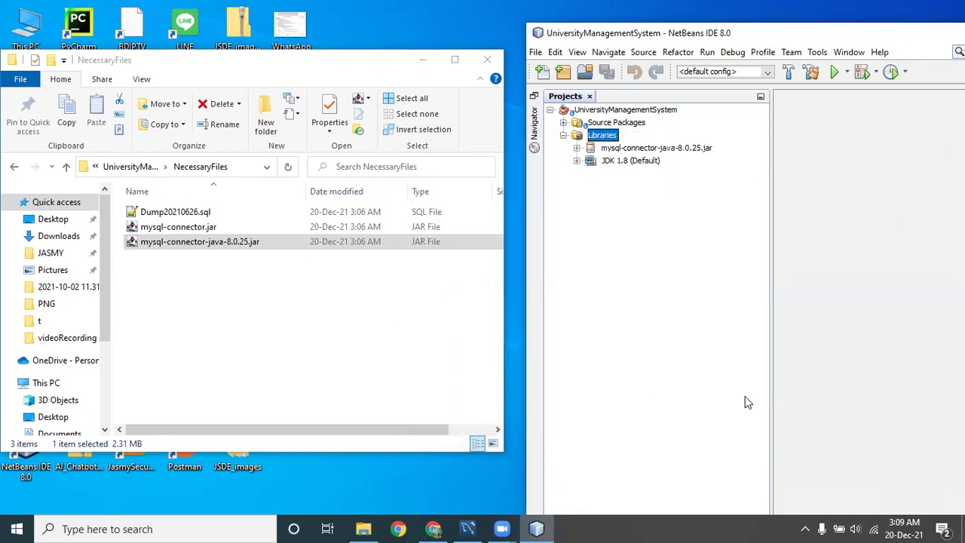
{"action": "left_click", "coordinate": [728, 153]}
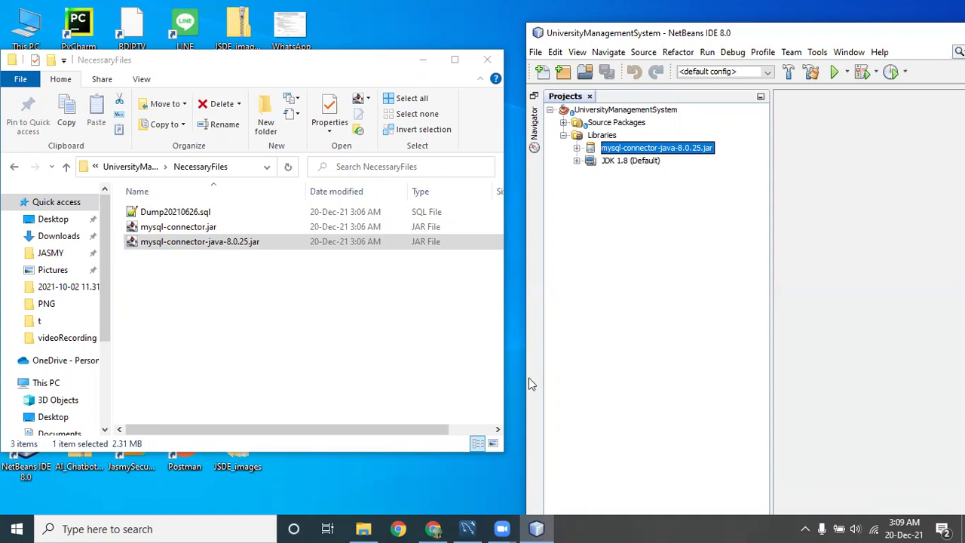
Hide Explorer and NetBeans, reopen workspace > UniversityManagementSystem > NecessaryFiles, and restore MySQL Workbench.
{"action": "left_click", "coordinate": [423, 60]}
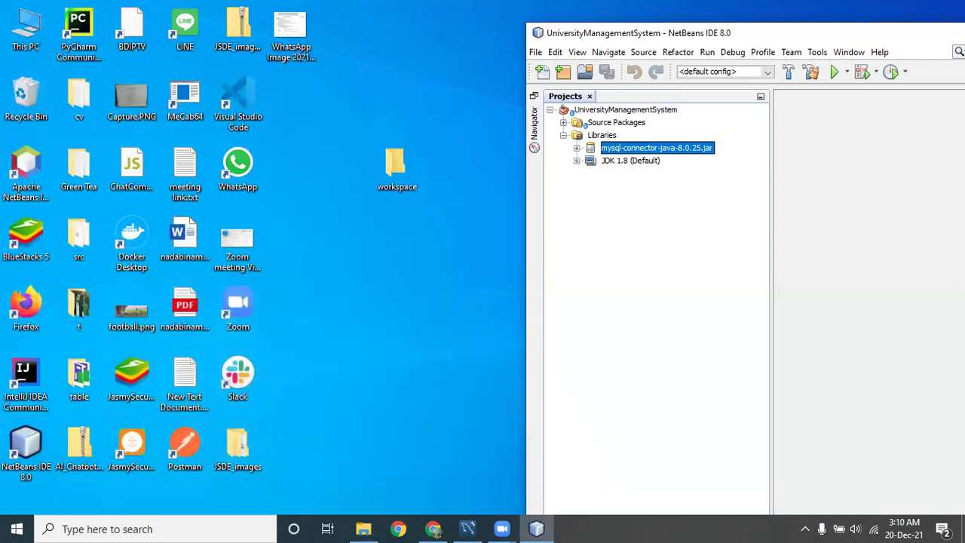
{"action": "left_click_drag", "start_coordinate": [922, 30], "coordinate": [631, 27]}
{"action": "left_click", "coordinate": [731, 30]}
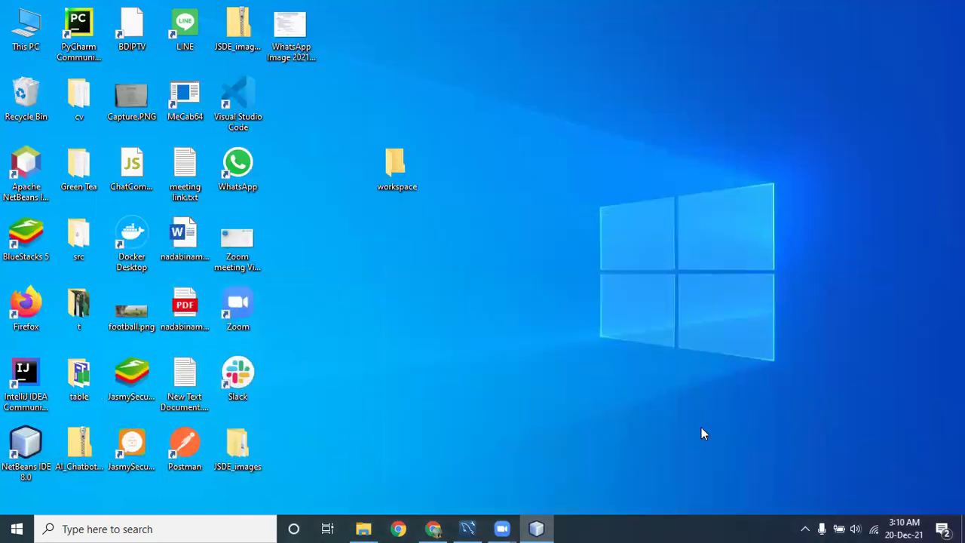
{"action": "double_click", "coordinate": [404, 184]}
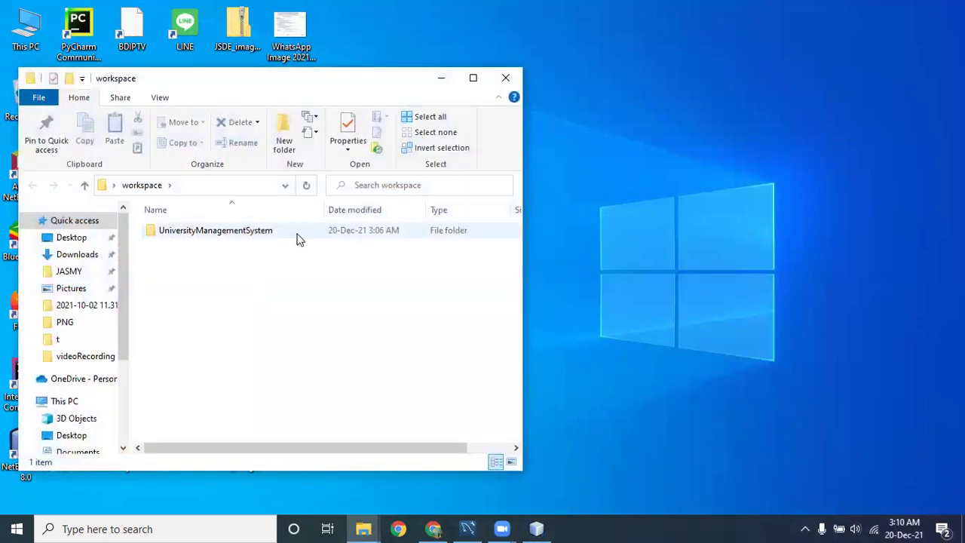
{"action": "left_click", "coordinate": [233, 232]}
{"action": "double_click", "coordinate": [234, 233]}
{"action": "double_click", "coordinate": [193, 278]}
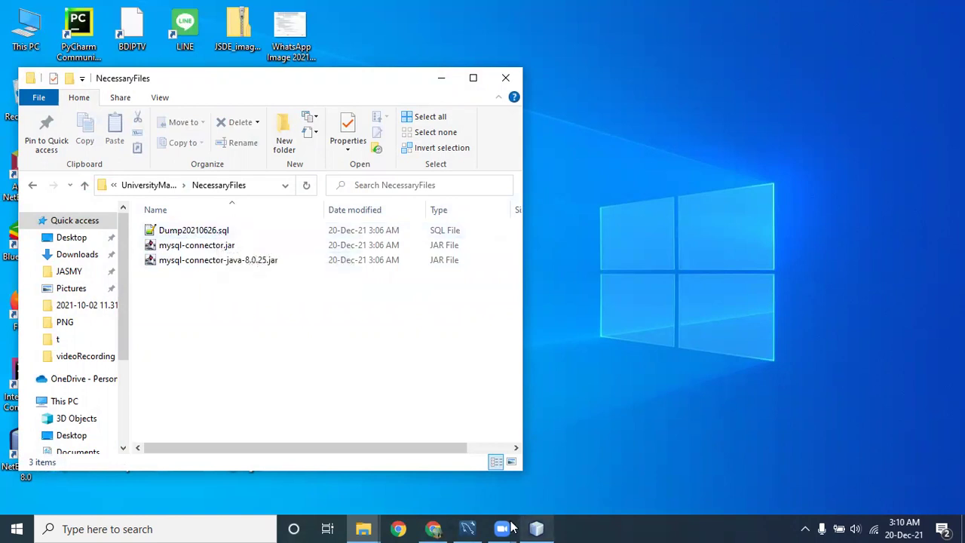
{"action": "mouse_move", "coordinate": [473, 526]}
{"action": "left_click", "coordinate": [425, 483]}
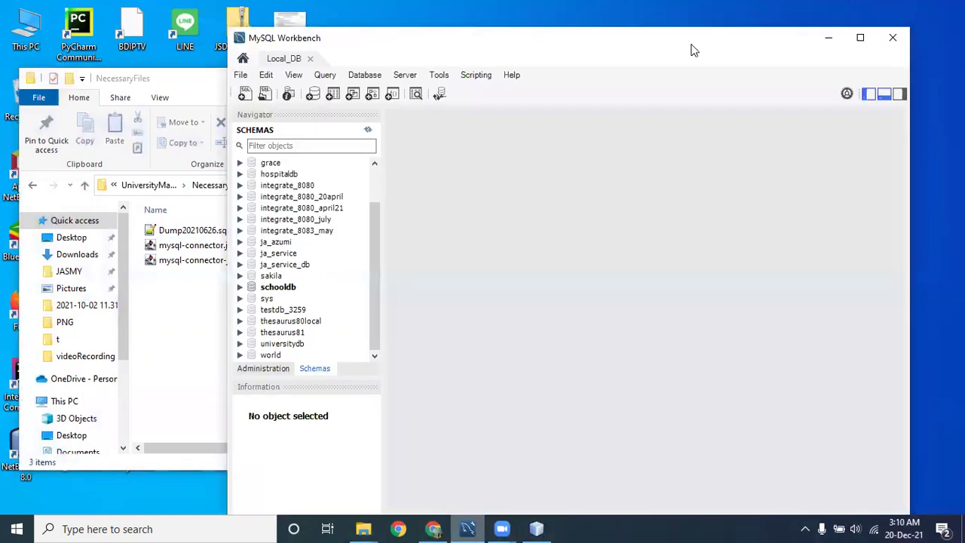
Open Server > Data Import for Local_DB and choose Import from Self-Contained File.
{"action": "left_click_drag", "start_coordinate": [694, 50], "coordinate": [757, 24]}
{"action": "left_click", "coordinate": [305, 48]}
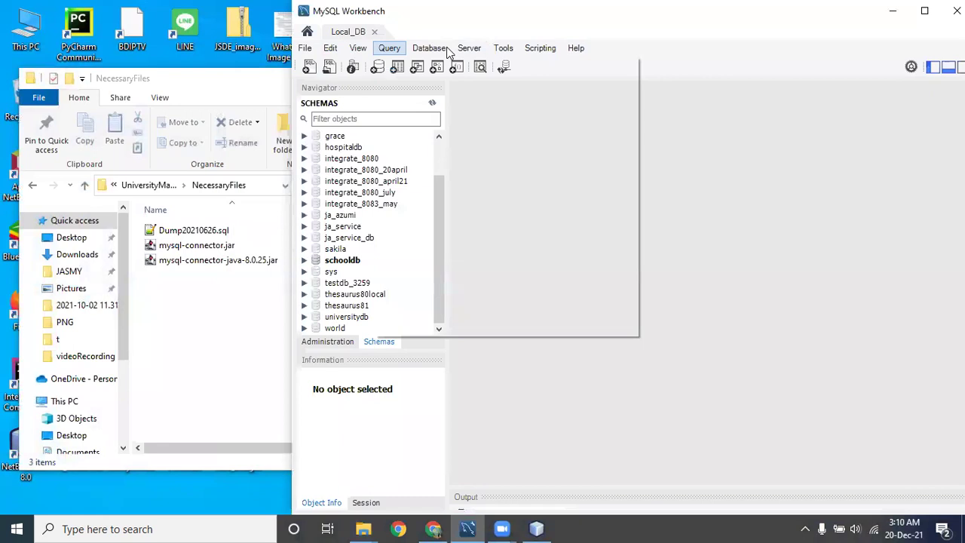
{"action": "mouse_move", "coordinate": [462, 51]}
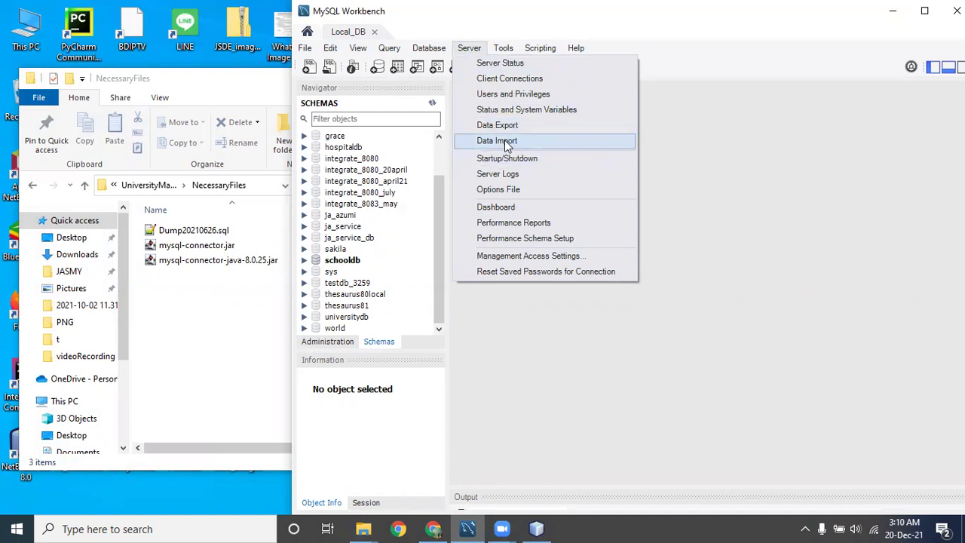
{"action": "mouse_move", "coordinate": [358, 47]}
{"action": "left_click", "coordinate": [495, 144]}
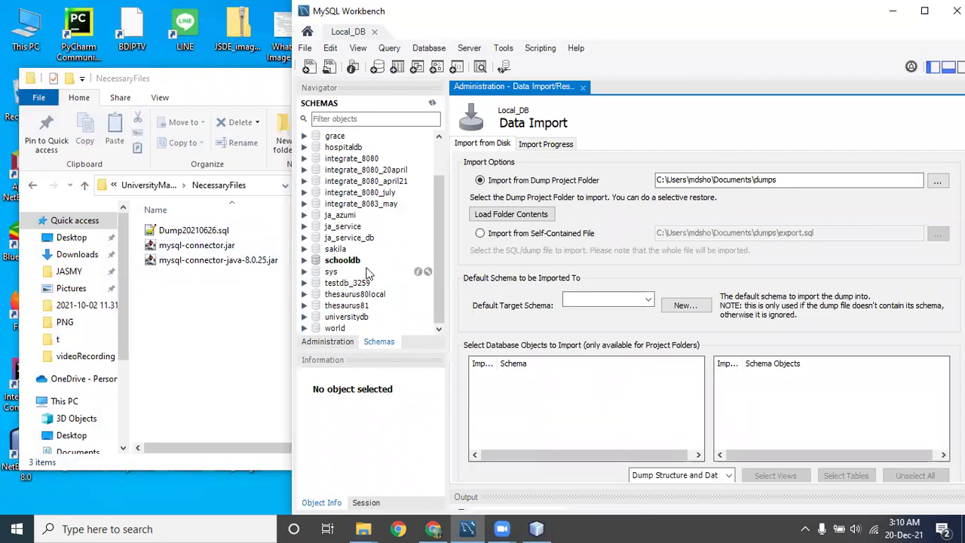
{"action": "left_click", "coordinate": [481, 234]}
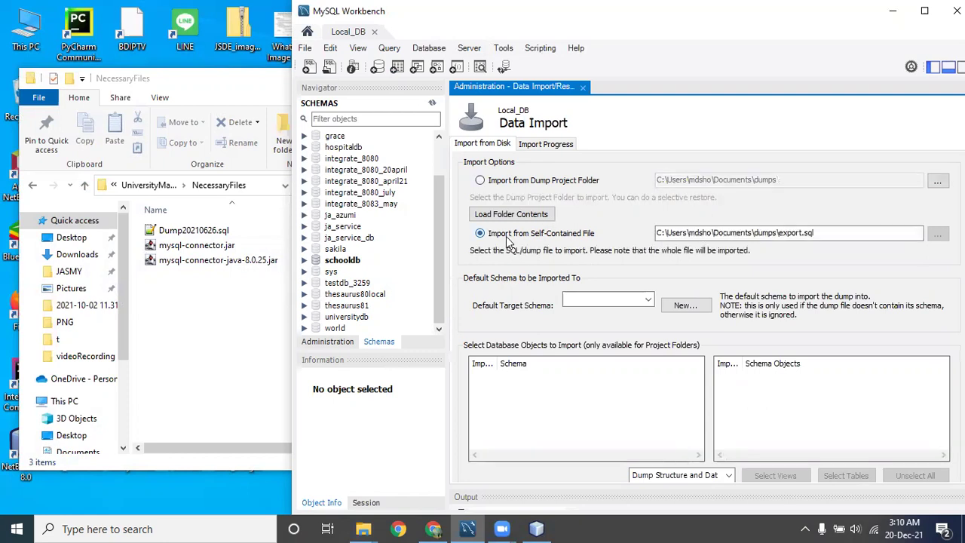
Choose NecessaryFiles\Dump20210626.sql from the UniversityManagementSystem folder as the import file.
{"action": "left_click", "coordinate": [937, 235]}
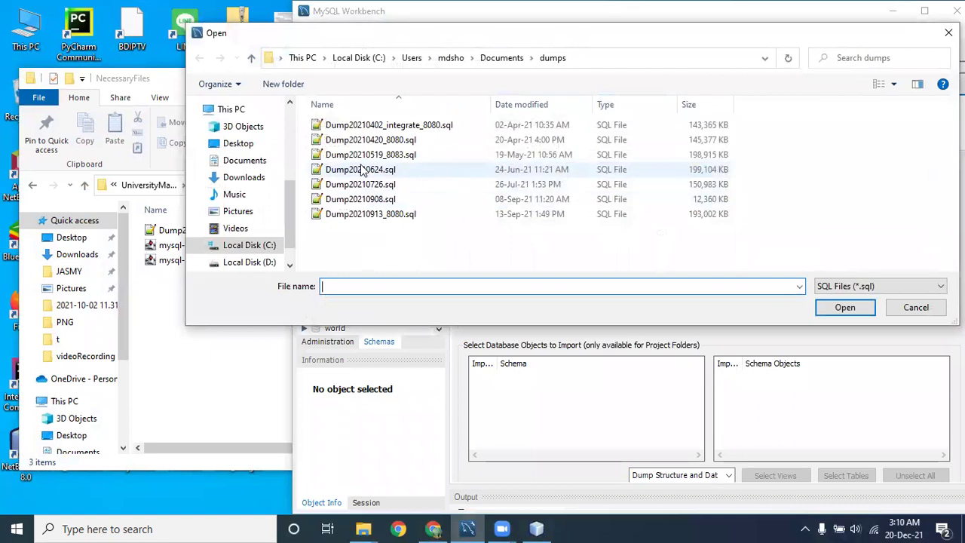
{"action": "left_click", "coordinate": [240, 143]}
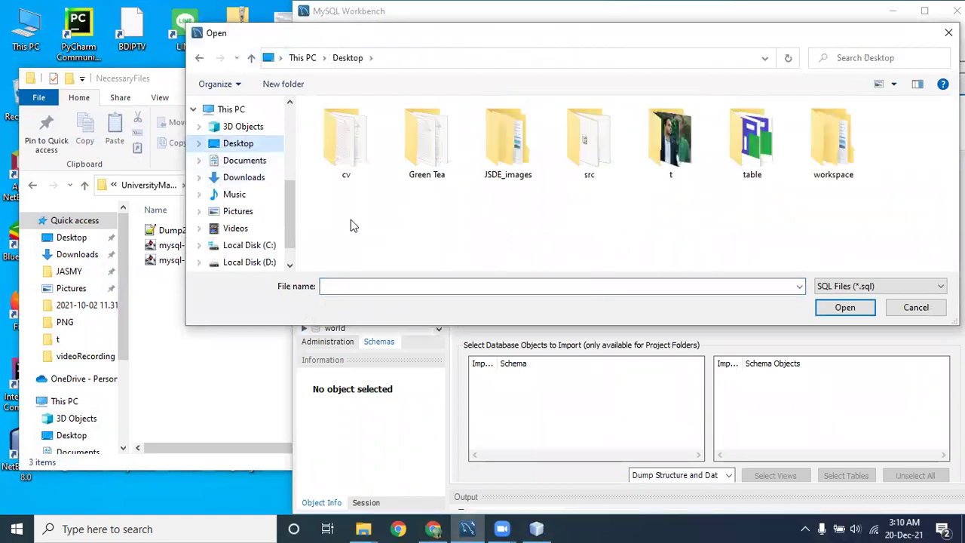
{"action": "double_click", "coordinate": [831, 143]}
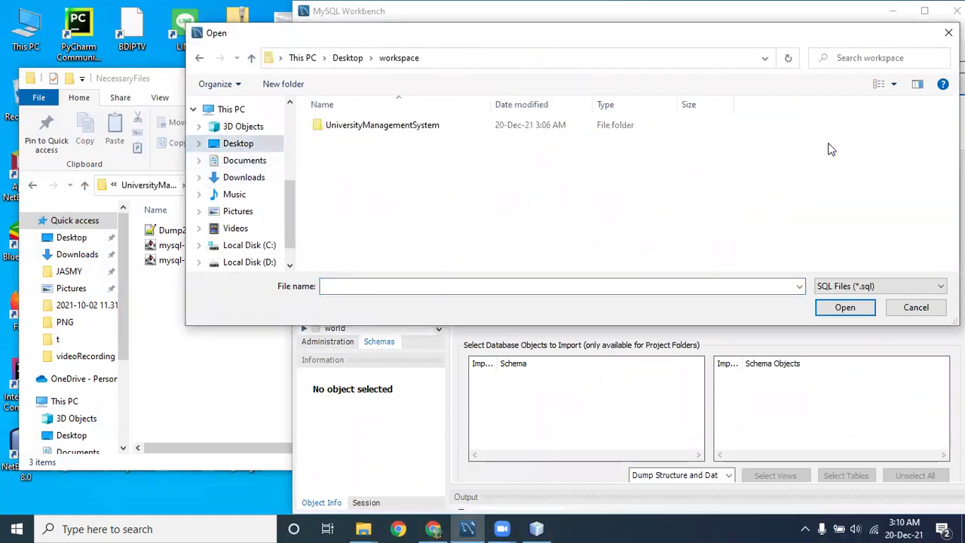
{"action": "double_click", "coordinate": [367, 132]}
{"action": "double_click", "coordinate": [336, 170]}
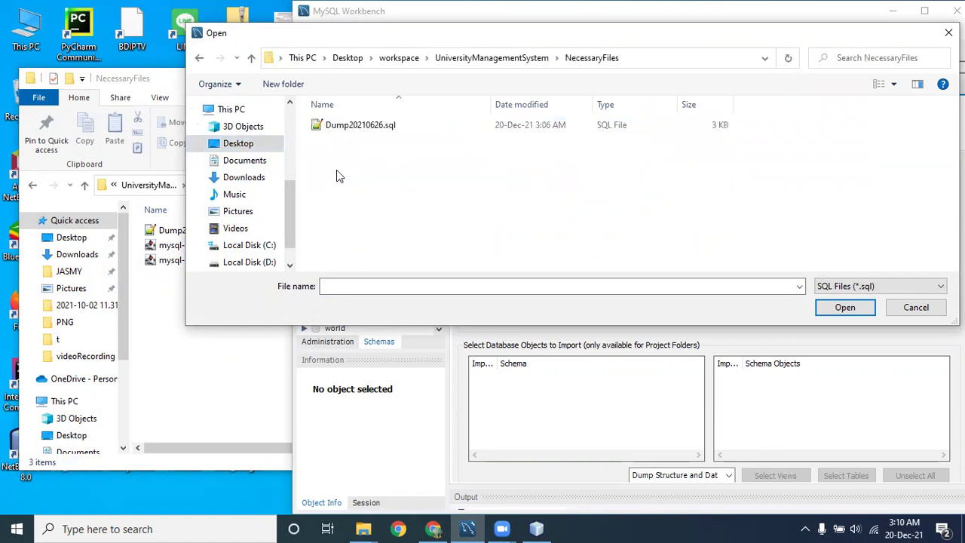
{"action": "left_click", "coordinate": [361, 128]}
{"action": "left_click", "coordinate": [845, 307]}
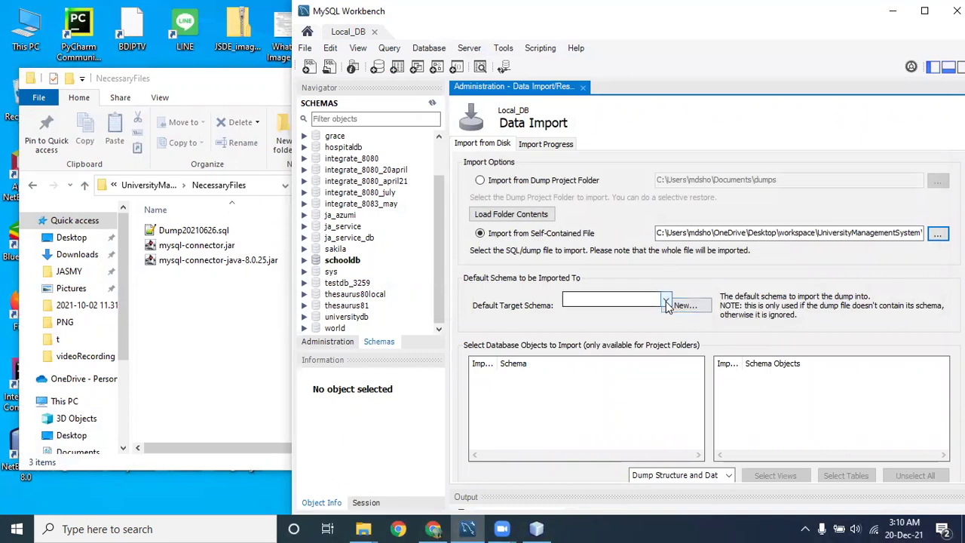
Create a new target schema named studentdb.
{"action": "left_click", "coordinate": [693, 306]}
{"action": "type", "text": "studentdb"}
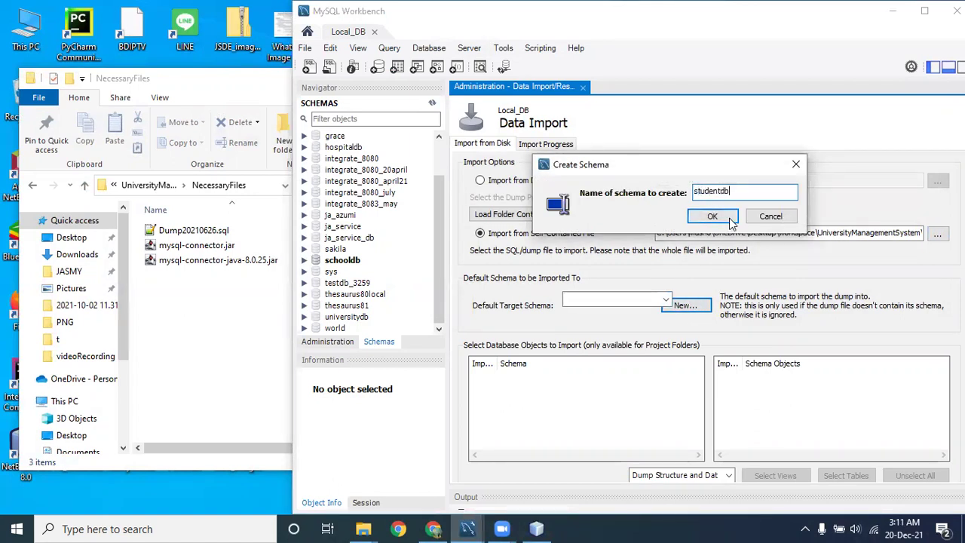
{"action": "double_click", "coordinate": [709, 191]}
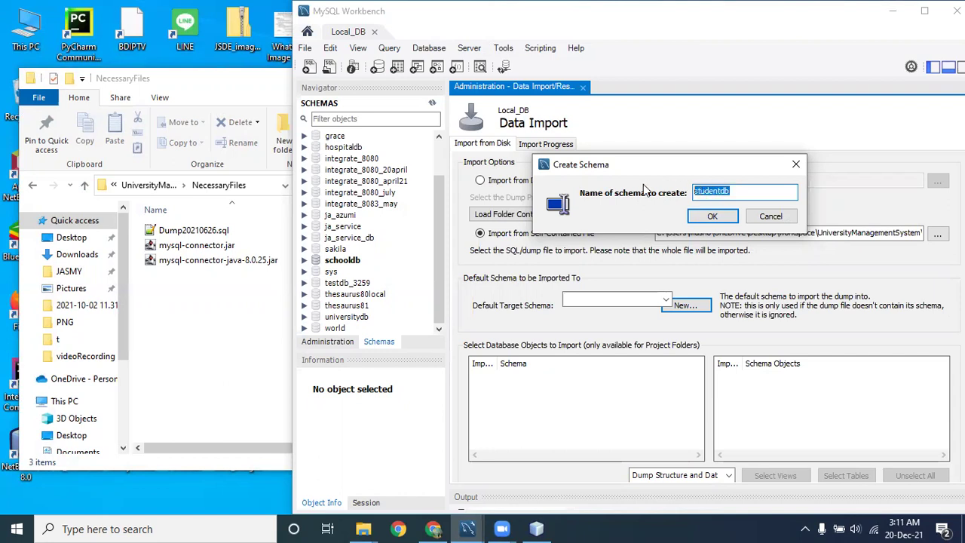
{"action": "left_click", "coordinate": [713, 218]}
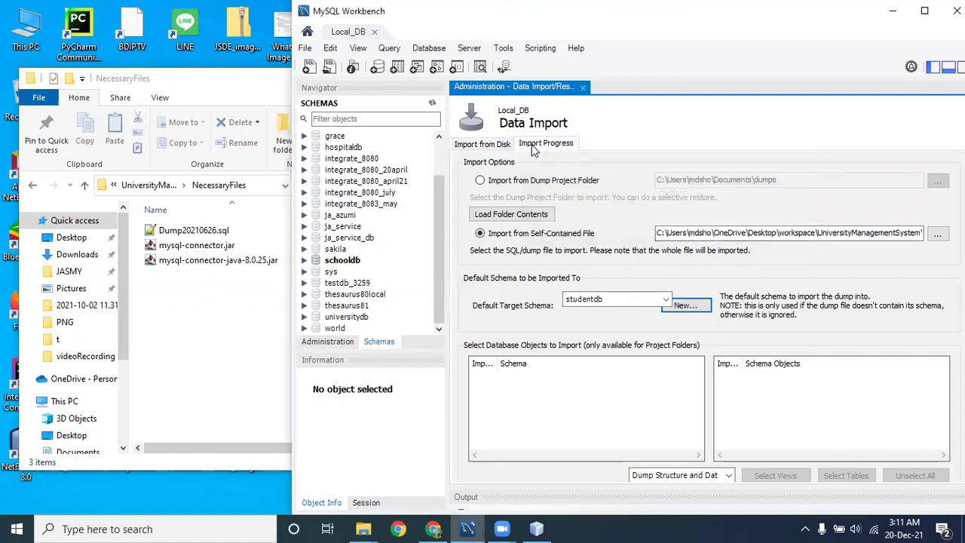
Start the import of Dump20210626.sql into studentdb from Import Progress, then close the Data Import tab.
{"action": "left_click", "coordinate": [535, 147]}
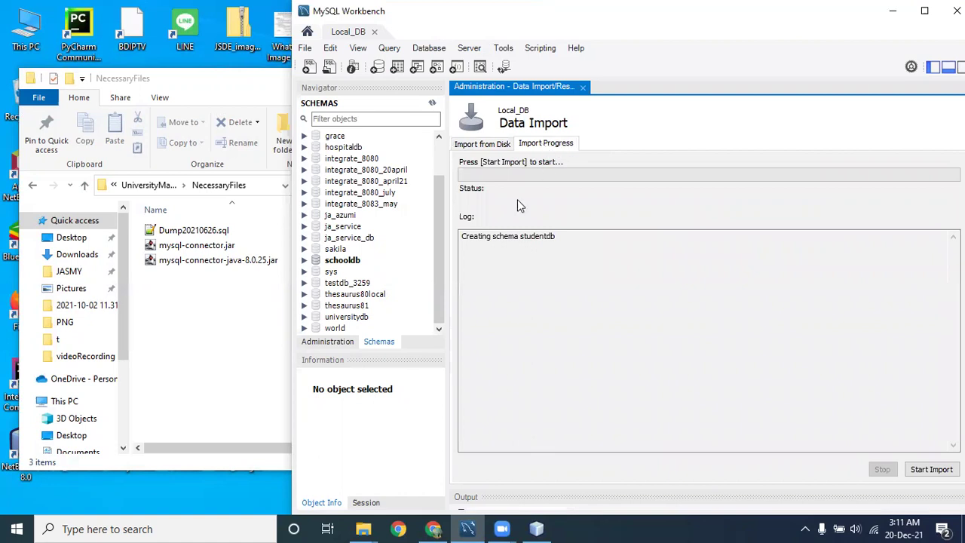
{"action": "left_click", "coordinate": [934, 470]}
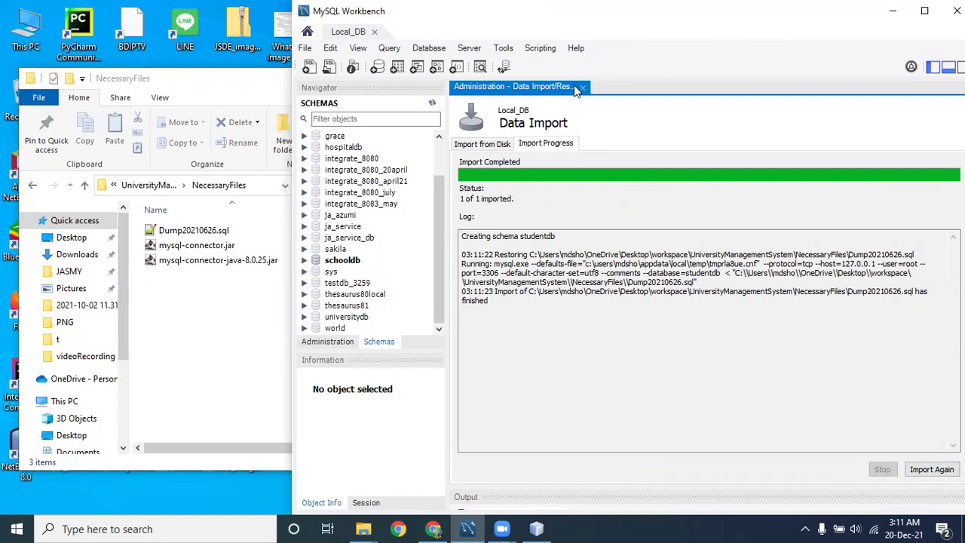
{"action": "left_click", "coordinate": [581, 86]}
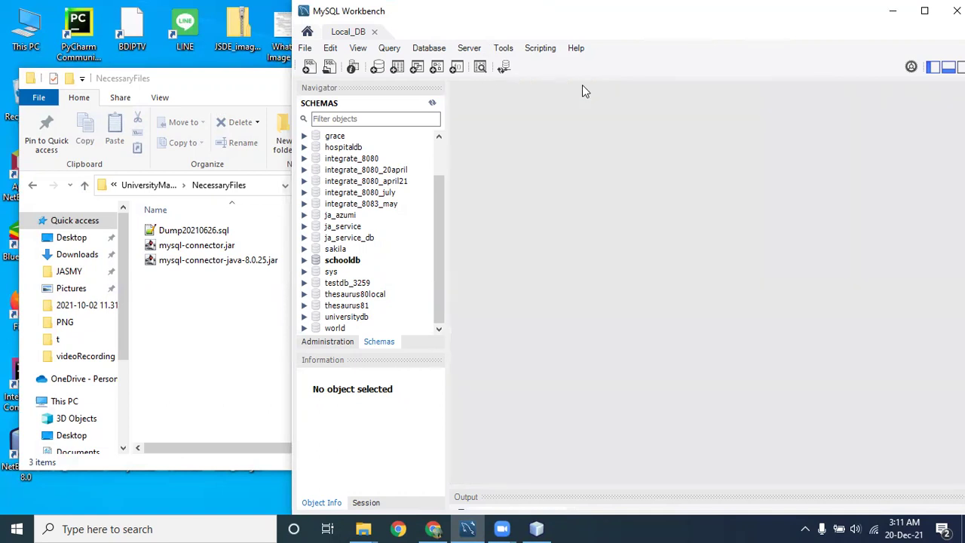
Refresh the schemas and expand studentdb to inspect the student and user tables.
{"action": "left_click", "coordinate": [433, 104]}
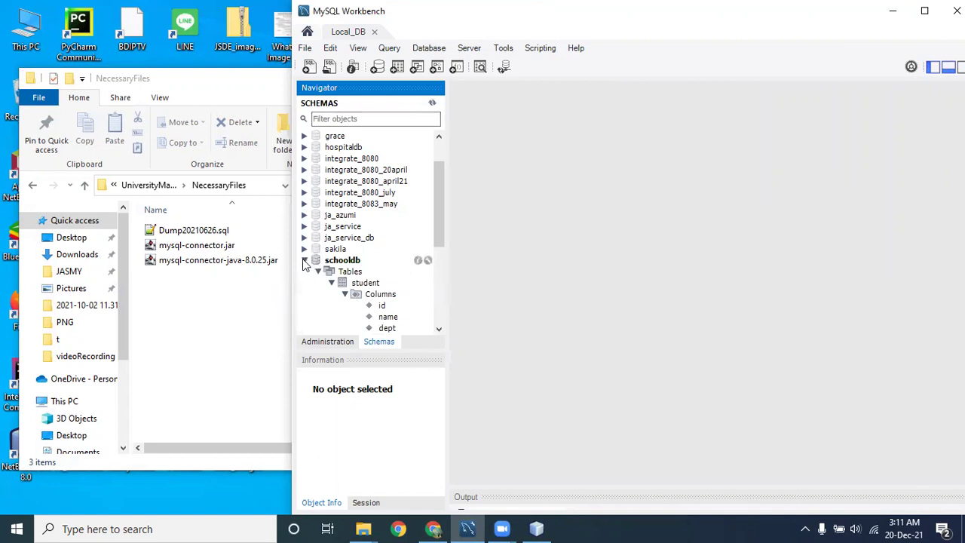
{"action": "left_click", "coordinate": [304, 261]}
{"action": "left_click", "coordinate": [344, 273]}
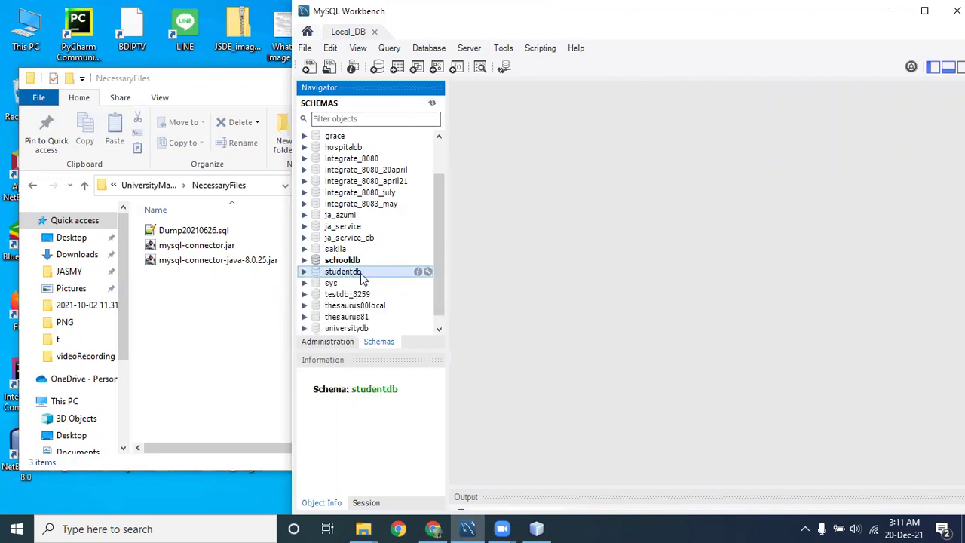
{"action": "left_click", "coordinate": [304, 272]}
{"action": "scroll", "coordinate": [395, 276], "scroll_direction": "down", "scroll_amount": 1}
{"action": "left_click", "coordinate": [317, 248]}
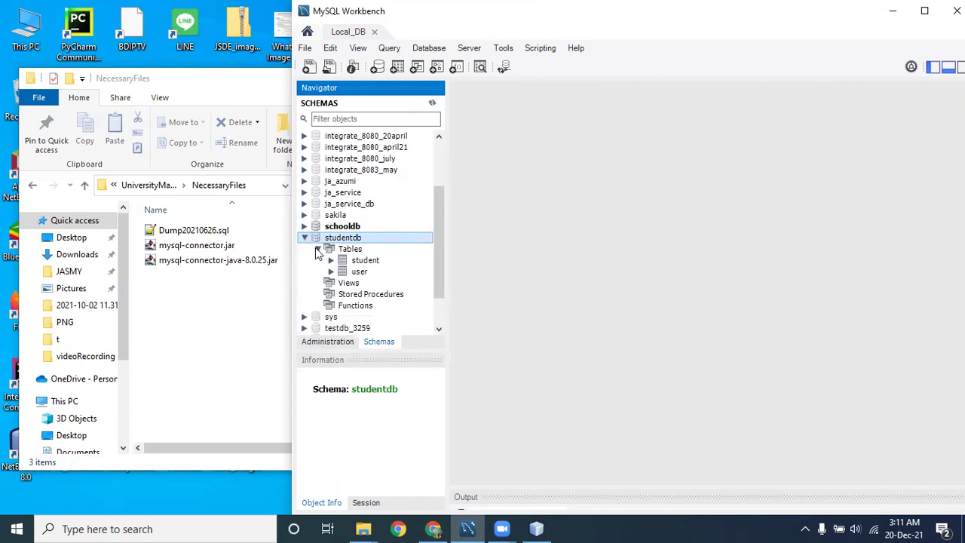
{"action": "left_click", "coordinate": [365, 263]}
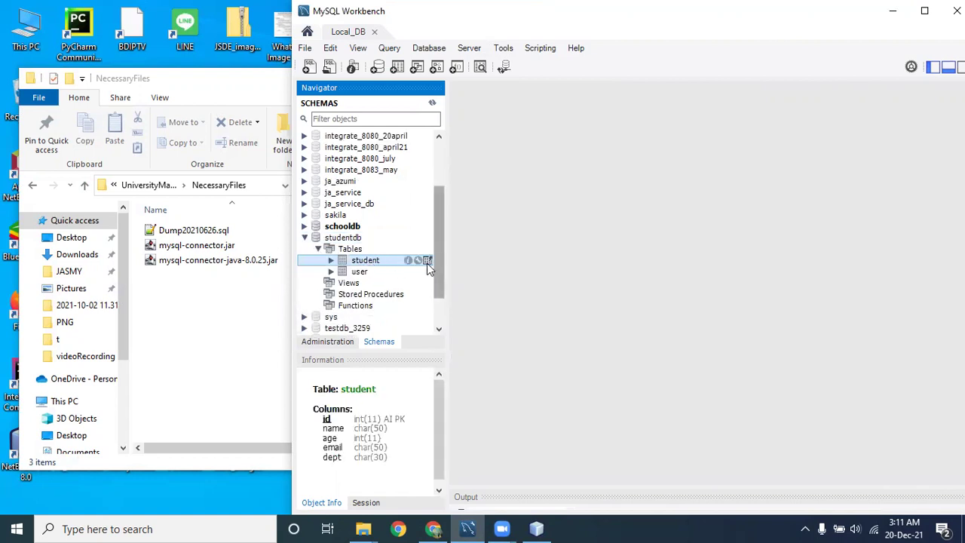
{"action": "left_click", "coordinate": [365, 275]}
{"action": "left_click", "coordinate": [362, 262]}
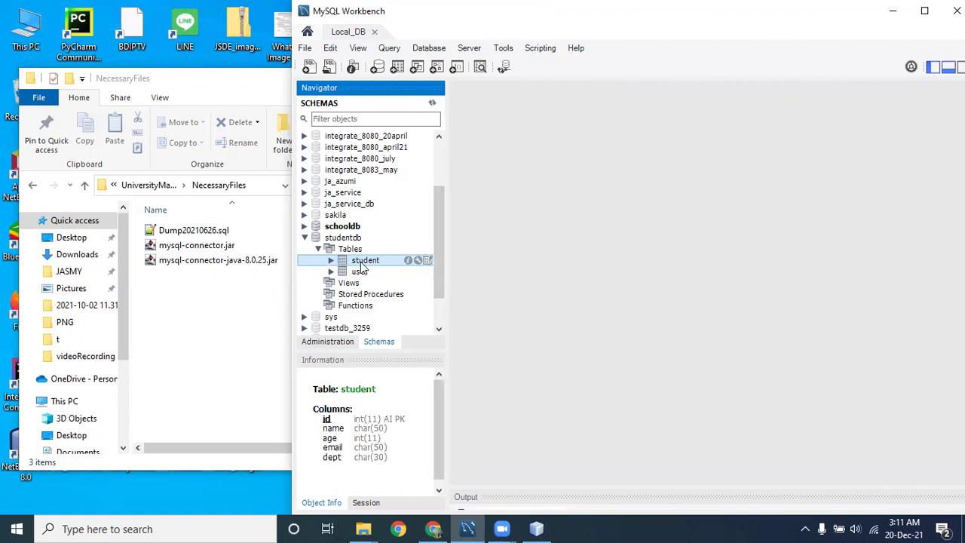
Show all rows of studentdb.student, point out student 2, and minimize Workbench.
{"action": "left_click", "coordinate": [427, 260]}
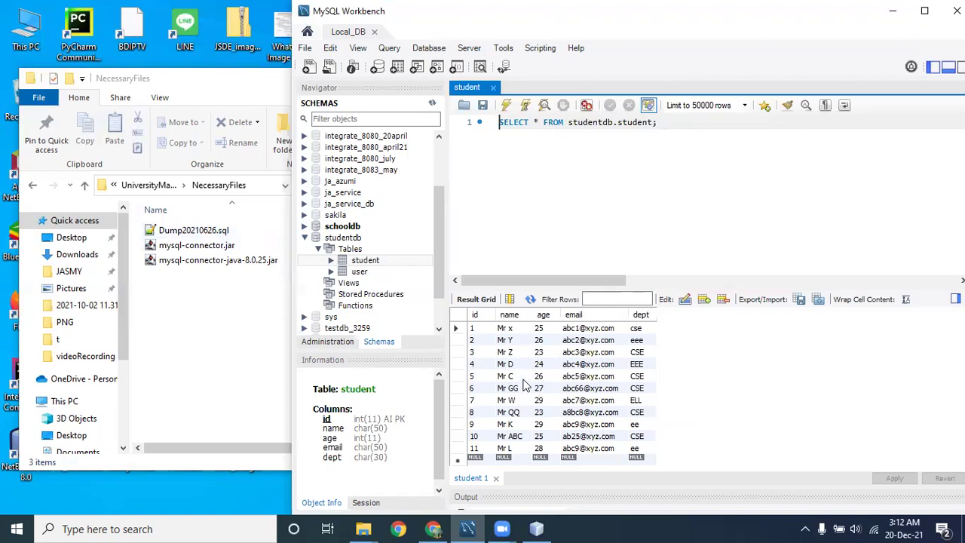
{"action": "left_click", "coordinate": [468, 48]}
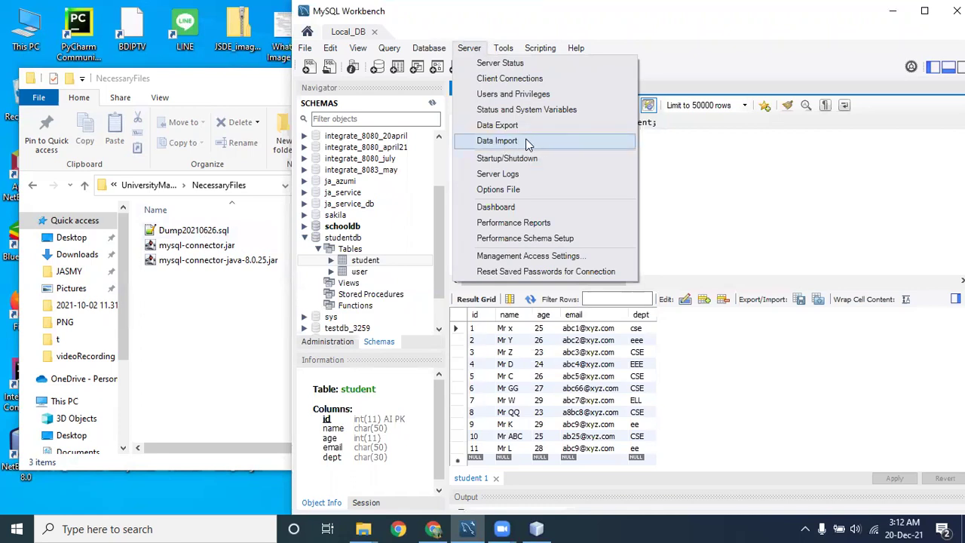
{"action": "left_click", "coordinate": [692, 211]}
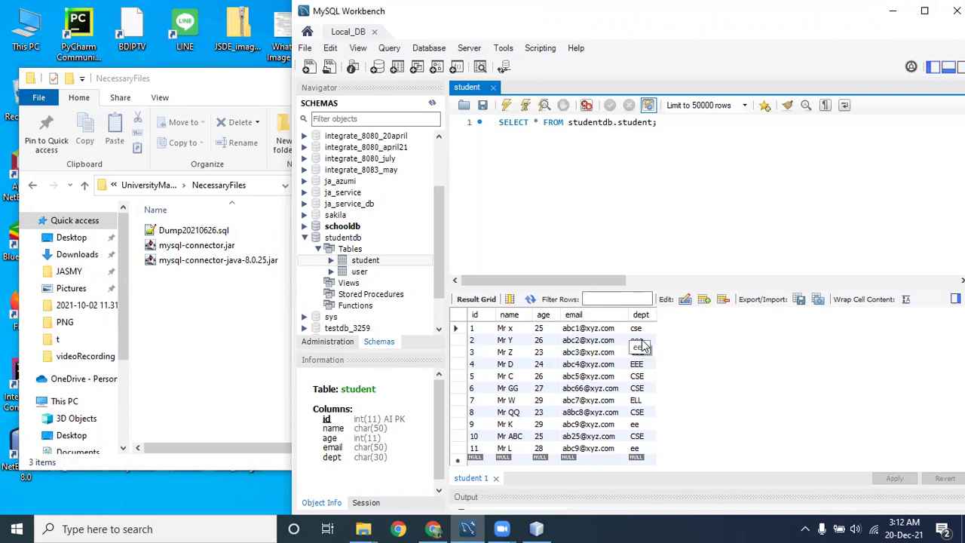
{"action": "left_click", "coordinate": [502, 341]}
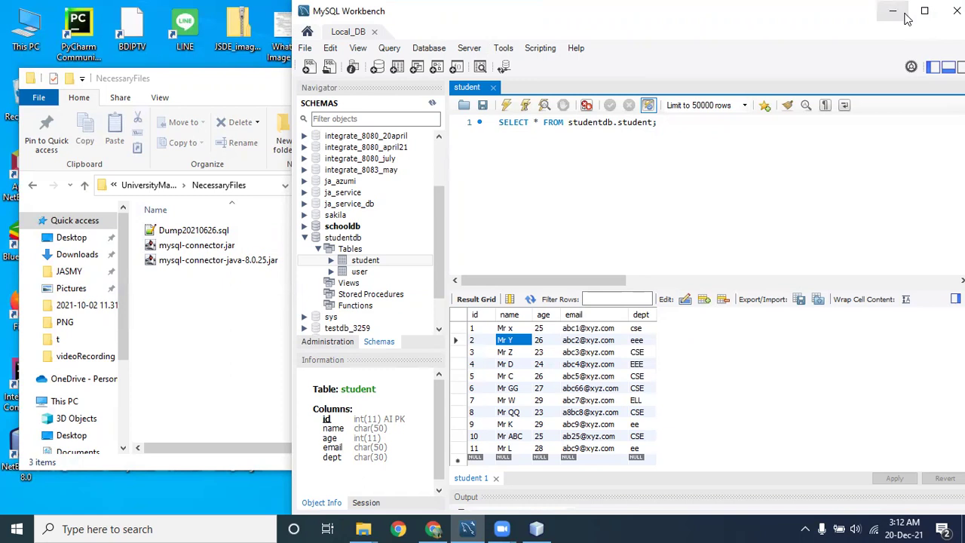
{"action": "left_click", "coordinate": [902, 12]}
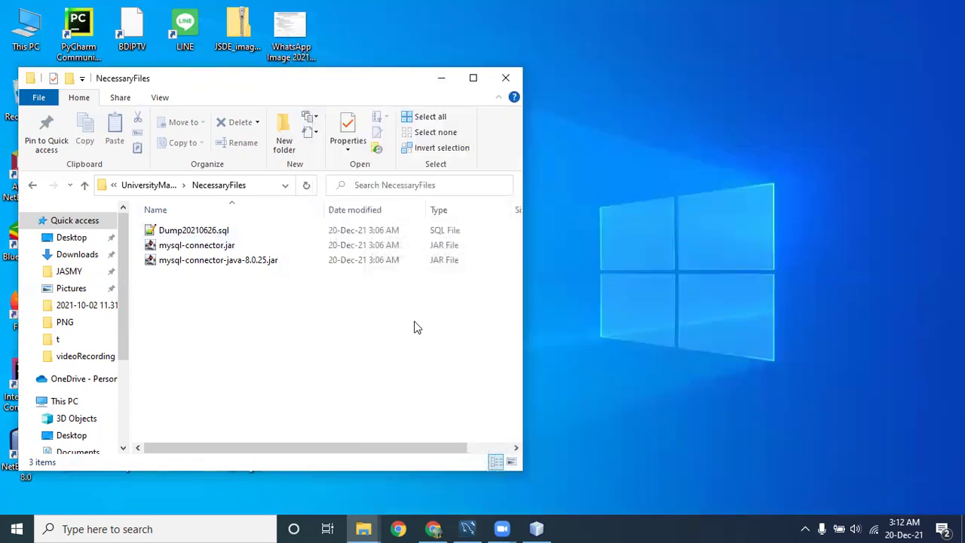
Maximize NetBeans and expand Source Packages to show StudentDetailFrame.java and DBUTILS.java.
{"action": "left_click", "coordinate": [539, 528]}
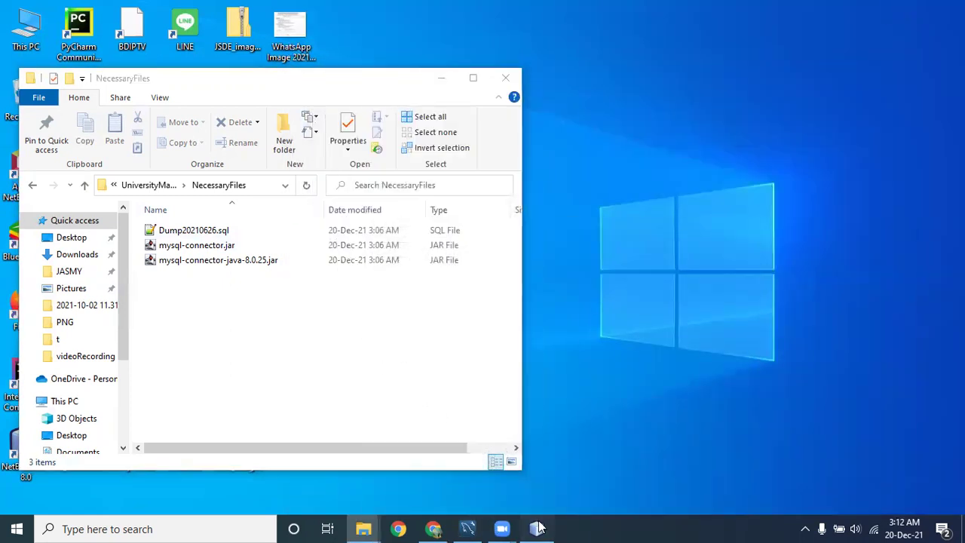
{"action": "double_click", "coordinate": [686, 33]}
{"action": "left_click", "coordinate": [37, 95]}
{"action": "left_click", "coordinate": [51, 108]}
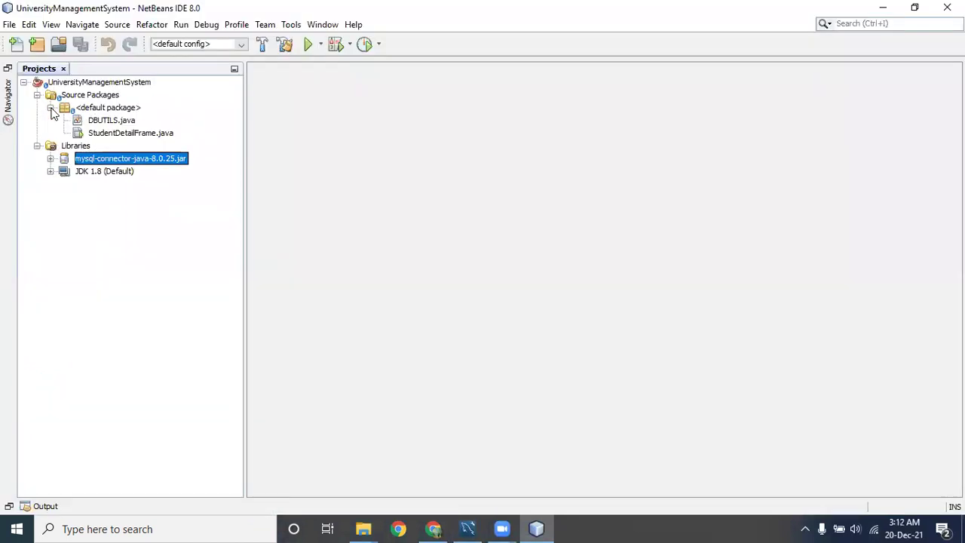
{"action": "left_click", "coordinate": [126, 136]}
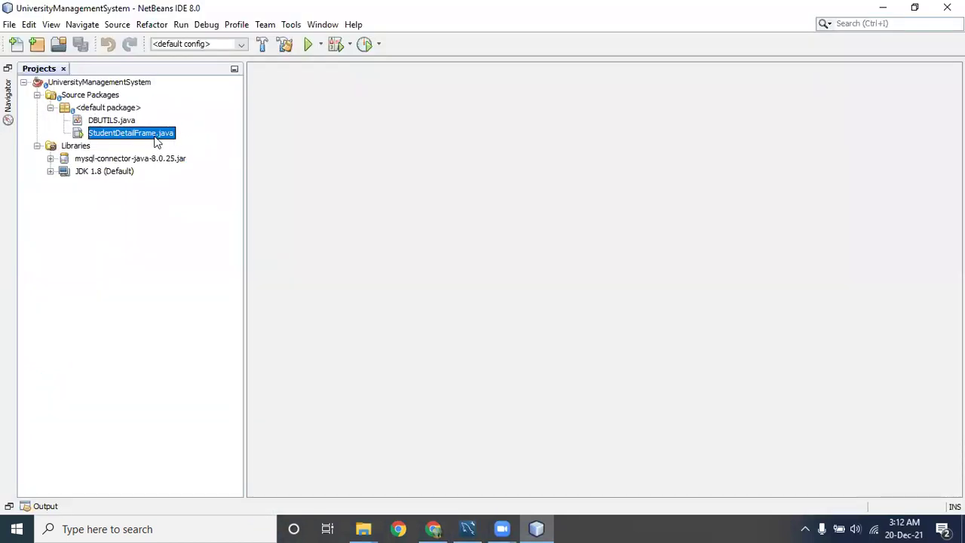
{"action": "left_click", "coordinate": [113, 122]}
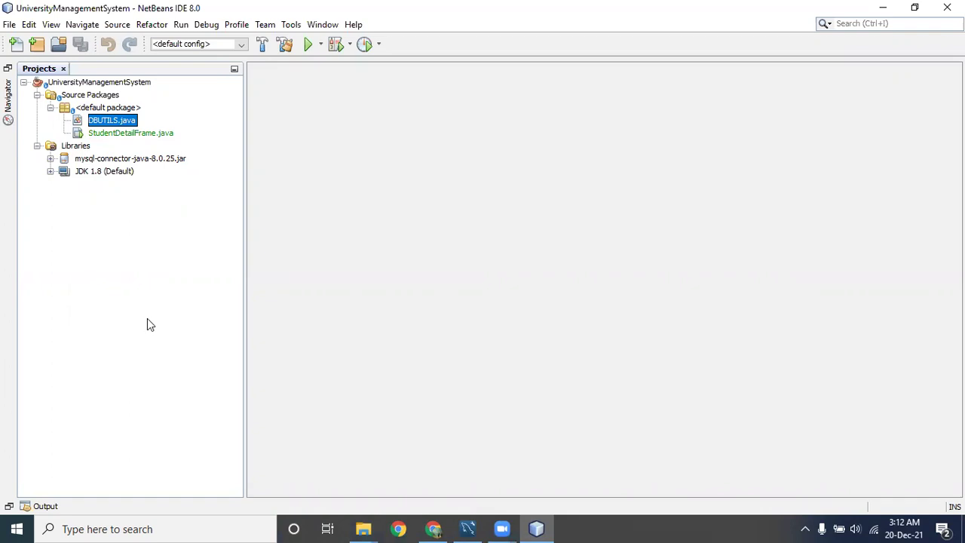
Check the GitHub repository's src folder in Chrome, then return to NetBeans.
{"action": "key", "text": "alt+Tab"}
{"action": "left_click", "coordinate": [88, 365]}
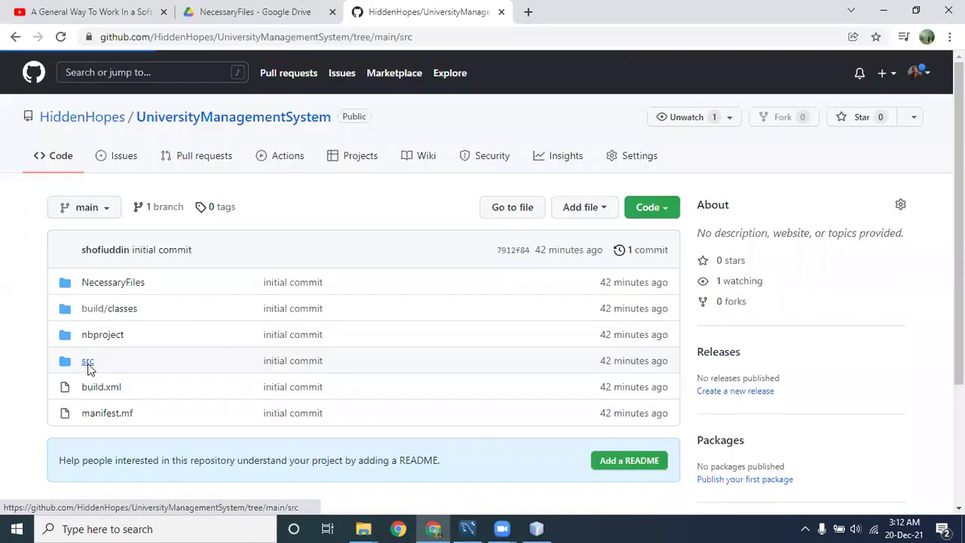
{"action": "left_click", "coordinate": [884, 10]}
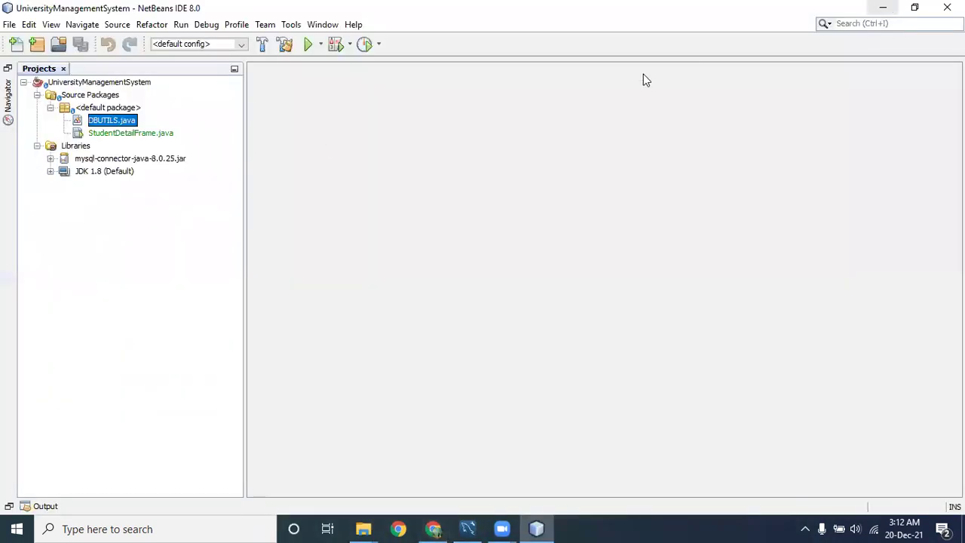
Run the project, search for student ID 2, and compare with MySQL Workbench.
{"action": "left_click", "coordinate": [309, 46]}
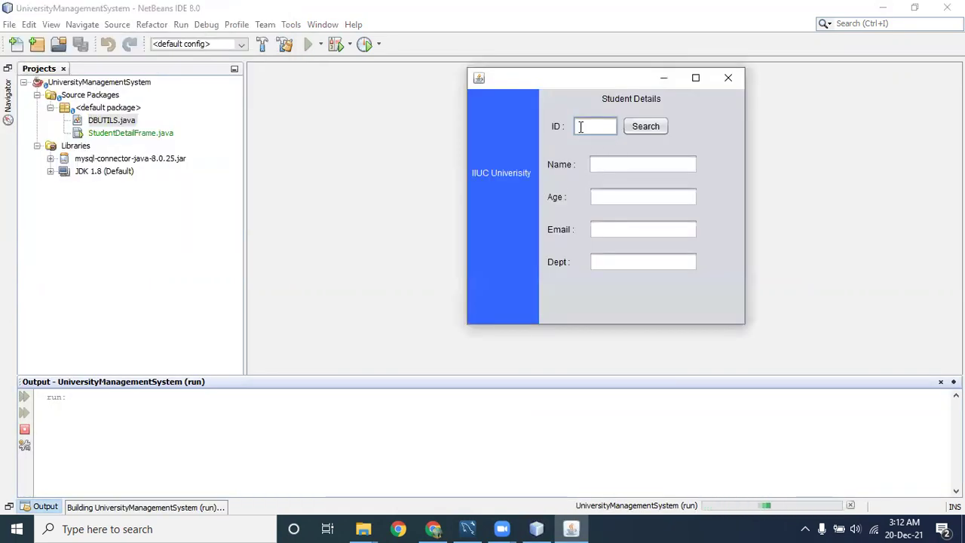
{"action": "type", "text": "2"}
{"action": "left_click", "coordinate": [646, 128]}
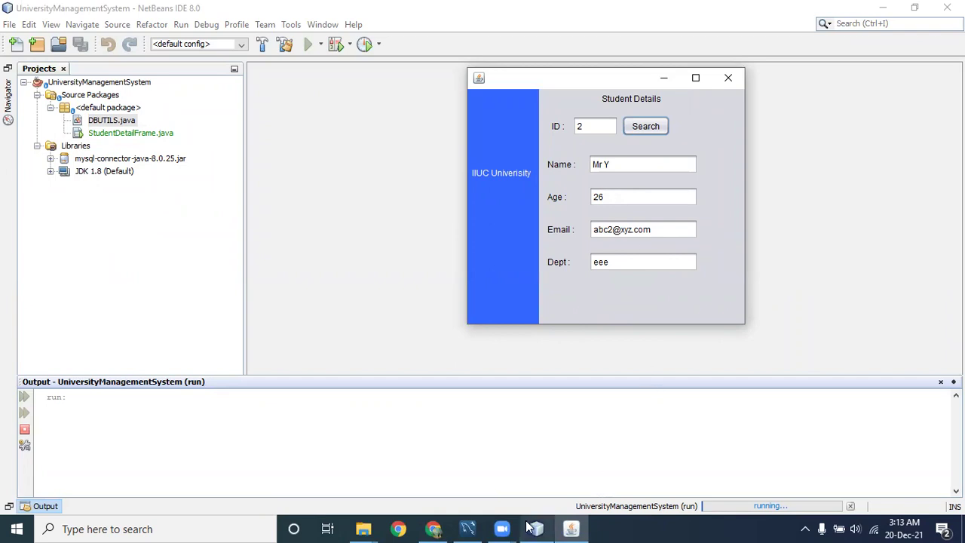
{"action": "left_click", "coordinate": [471, 529]}
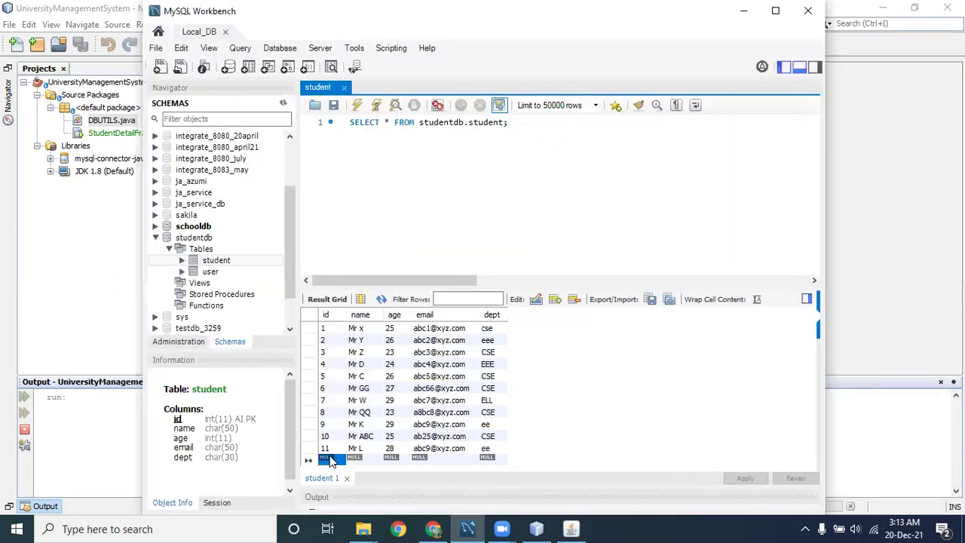
Enter a new student row: id 12, name, age 23, email and dept cse.
{"action": "left_click", "coordinate": [332, 458]}
{"action": "type", "text": "12"}
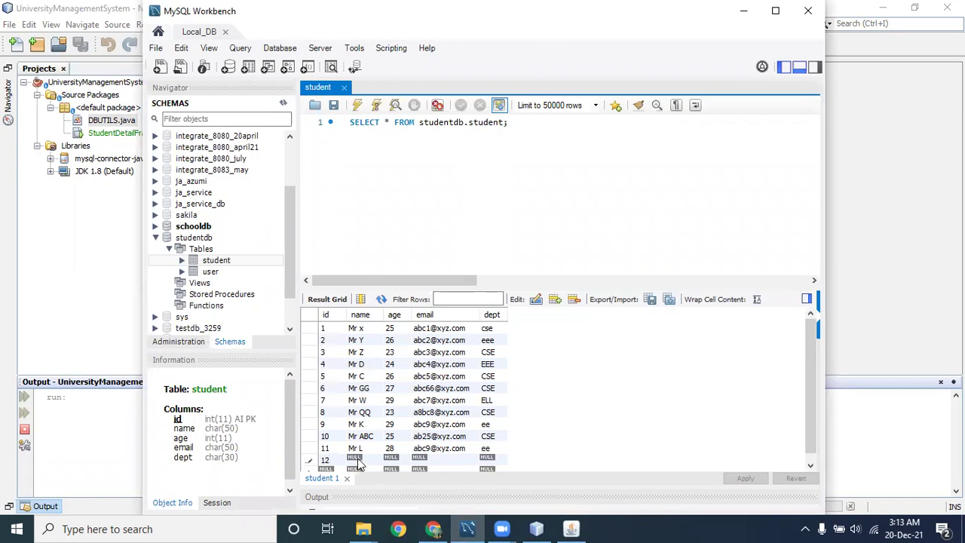
{"action": "double_click", "coordinate": [358, 459]}
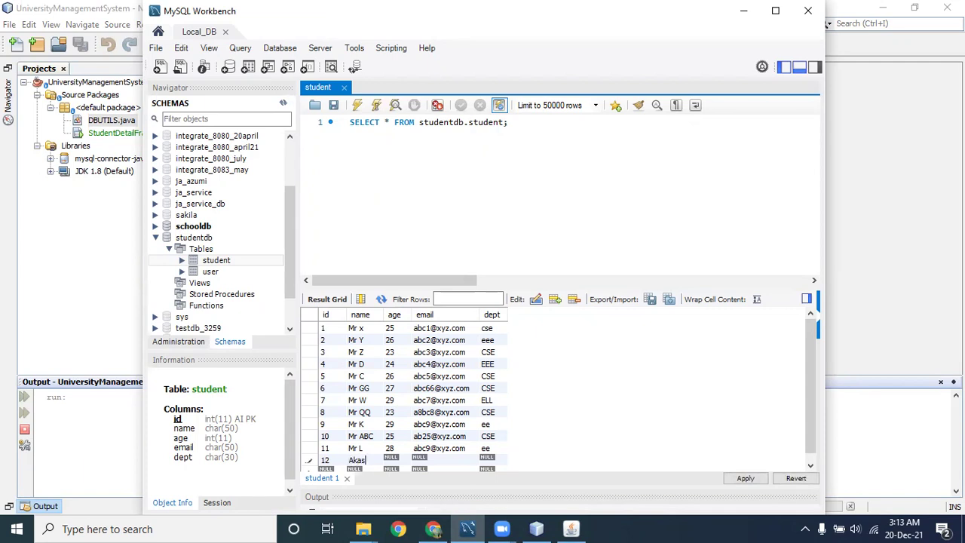
{"action": "double_click", "coordinate": [388, 459]}
{"action": "type", "text": "23"}
{"action": "double_click", "coordinate": [435, 457]}
{"action": "double_click", "coordinate": [489, 460]}
{"action": "type", "text": "cse"}
{"action": "key", "text": "Return"}
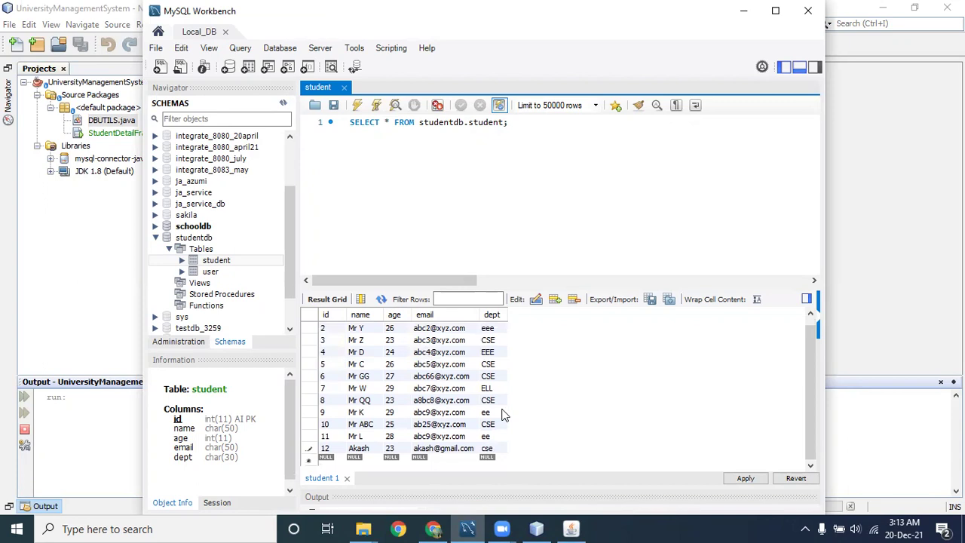
Copy the generated INSERT script, apply it to the database, and minimize Workbench.
{"action": "left_click", "coordinate": [745, 478]}
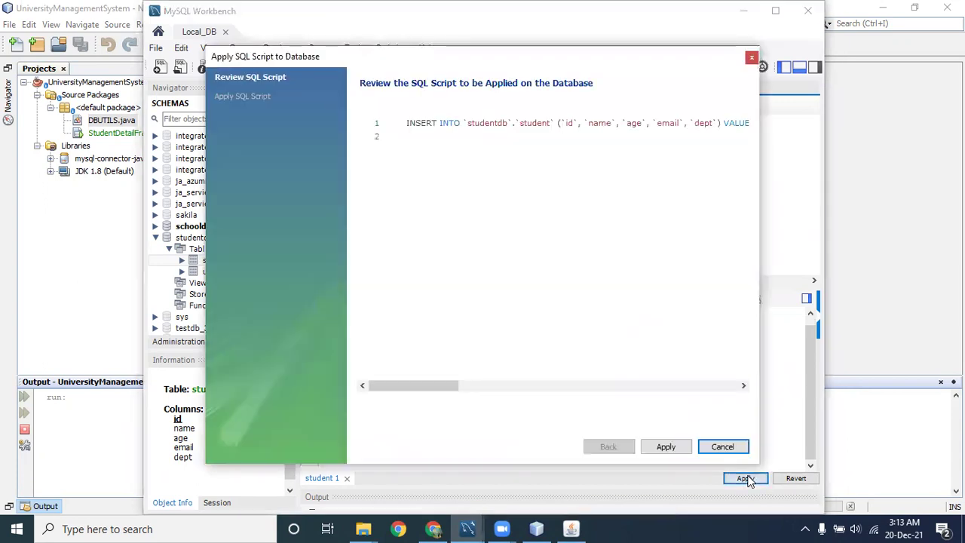
{"action": "left_click", "coordinate": [408, 123]}
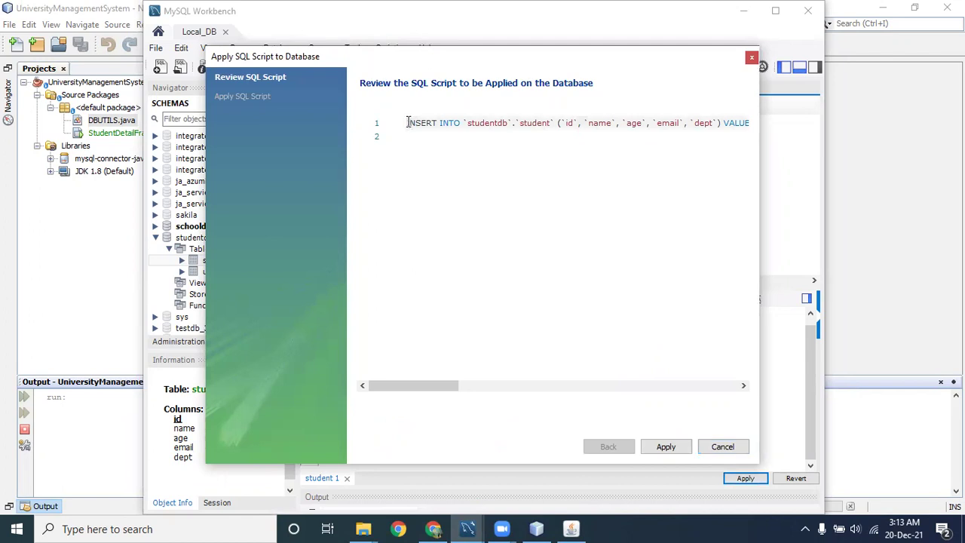
{"action": "left_click_drag", "start_coordinate": [407, 122], "coordinate": [725, 122]}
{"action": "right_click", "coordinate": [721, 124]}
{"action": "left_click", "coordinate": [753, 182]}
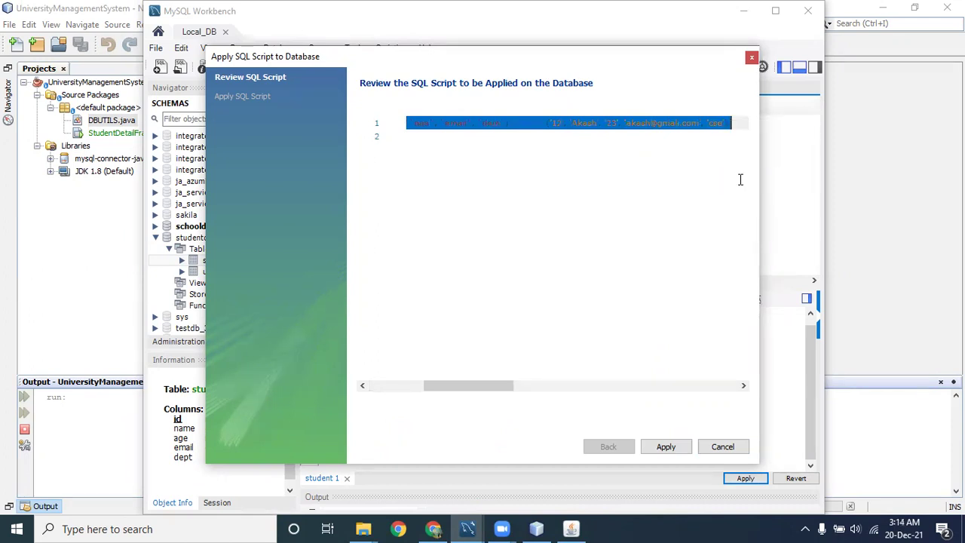
{"action": "left_click", "coordinate": [675, 449]}
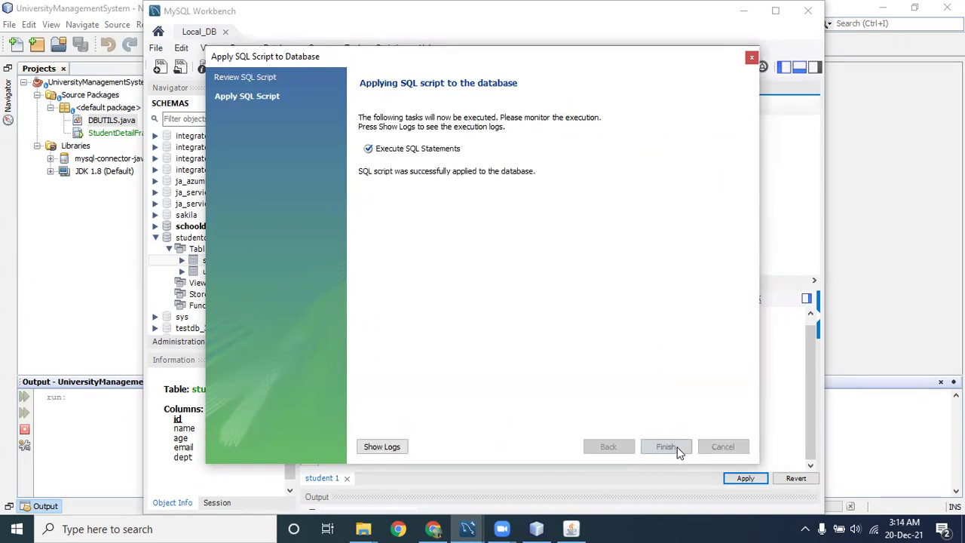
{"action": "left_click", "coordinate": [667, 447]}
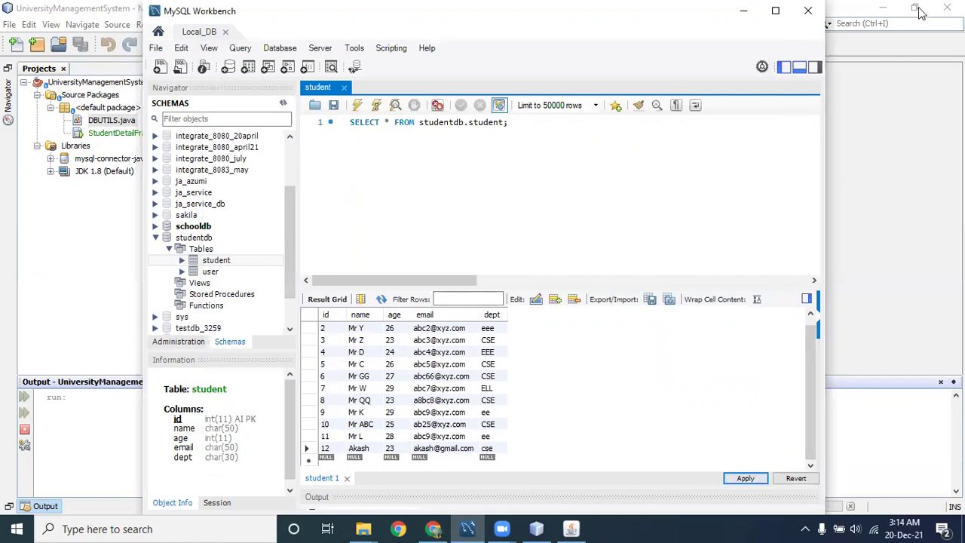
{"action": "left_click", "coordinate": [744, 11]}
{"action": "left_click", "coordinate": [777, 15]}
Create a new desktop text document and paste the copied INSERT statement into Notepad.
{"action": "left_click", "coordinate": [882, 8]}
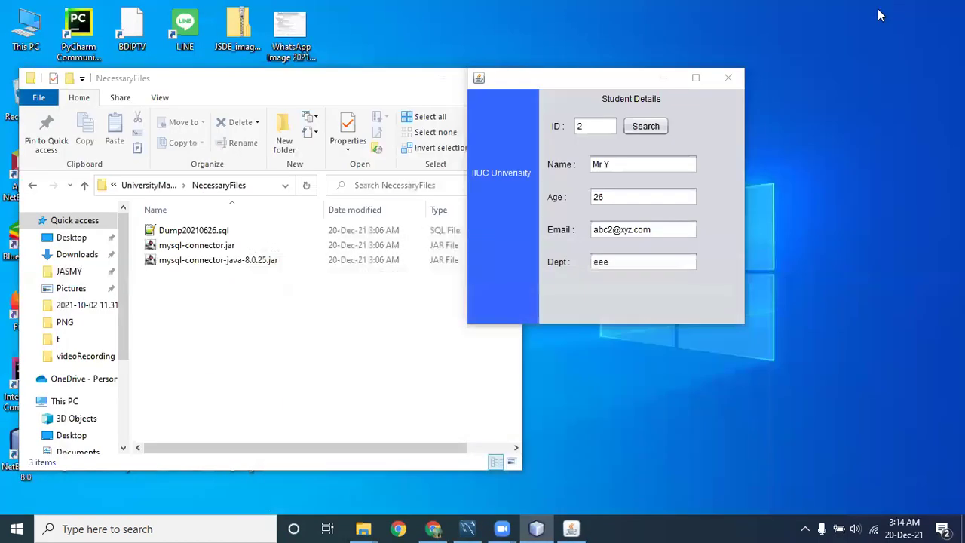
{"action": "left_click", "coordinate": [663, 78]}
{"action": "left_click", "coordinate": [441, 78]}
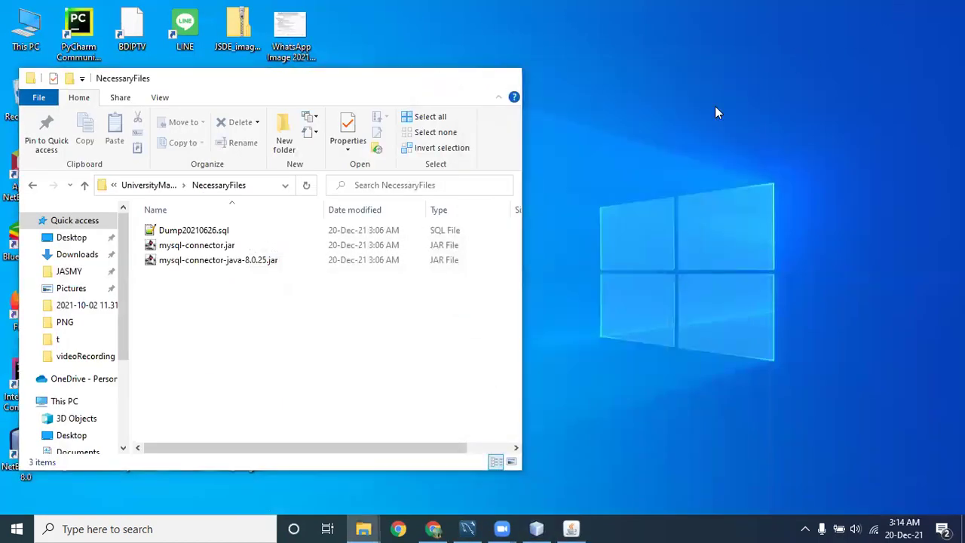
{"action": "right_click", "coordinate": [709, 61]}
{"action": "mouse_move", "coordinate": [769, 250]}
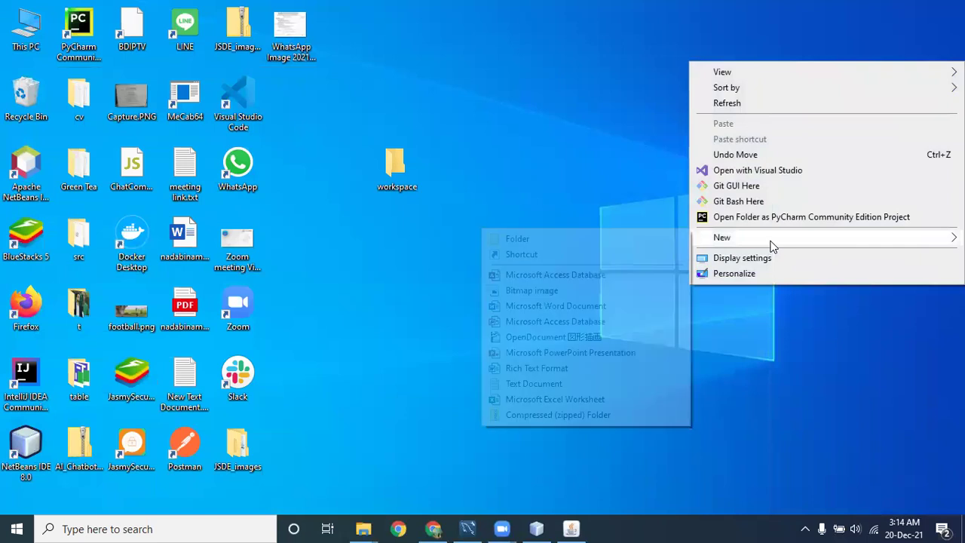
{"action": "left_click", "coordinate": [556, 385]}
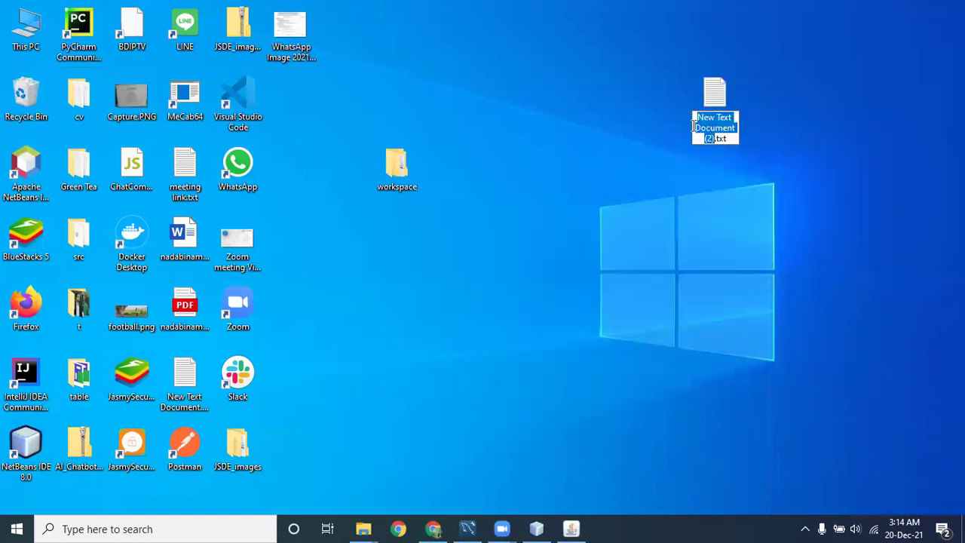
{"action": "left_click", "coordinate": [717, 95]}
{"action": "double_click", "coordinate": [716, 95]}
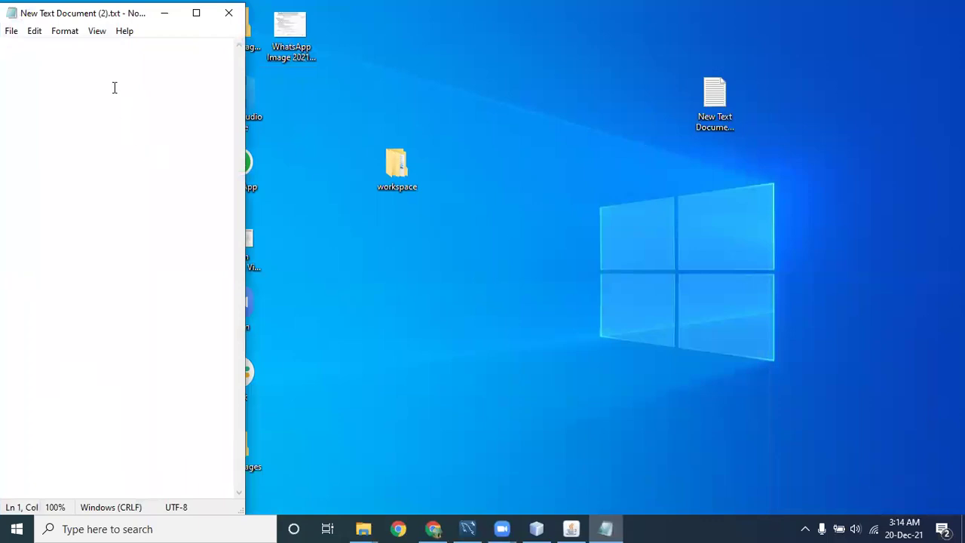
{"action": "key", "text": "ctrl+v"}
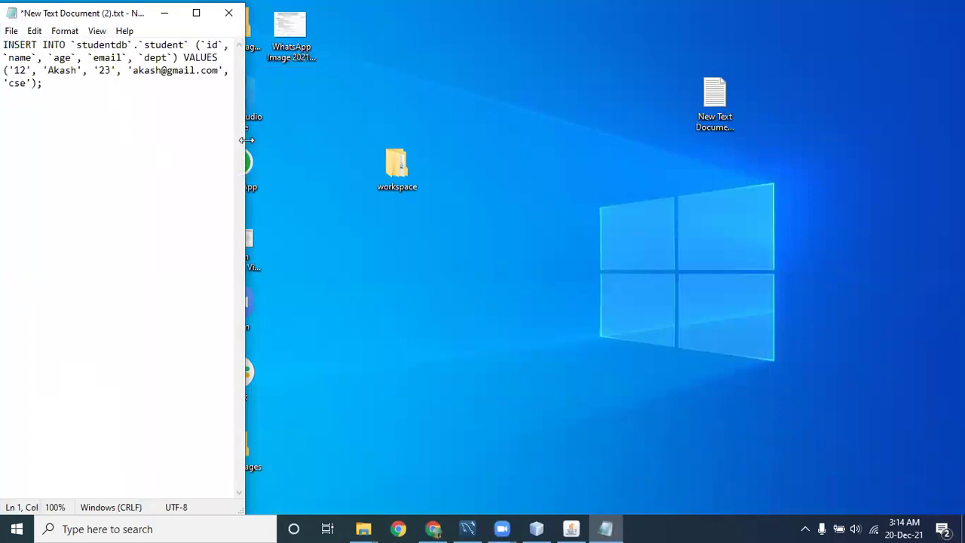
{"action": "left_click_drag", "start_coordinate": [247, 140], "coordinate": [801, 129]}
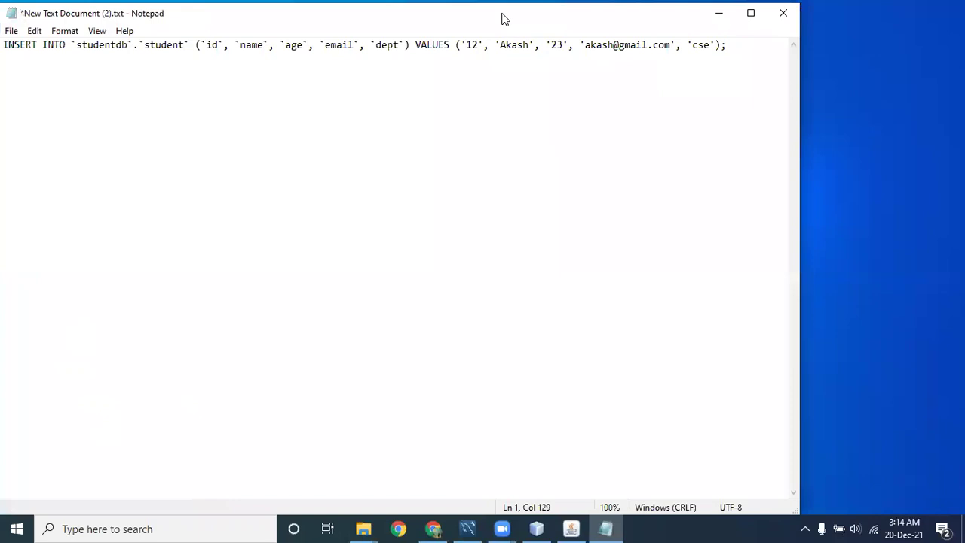
{"action": "left_click_drag", "start_coordinate": [502, 19], "coordinate": [666, 80]}
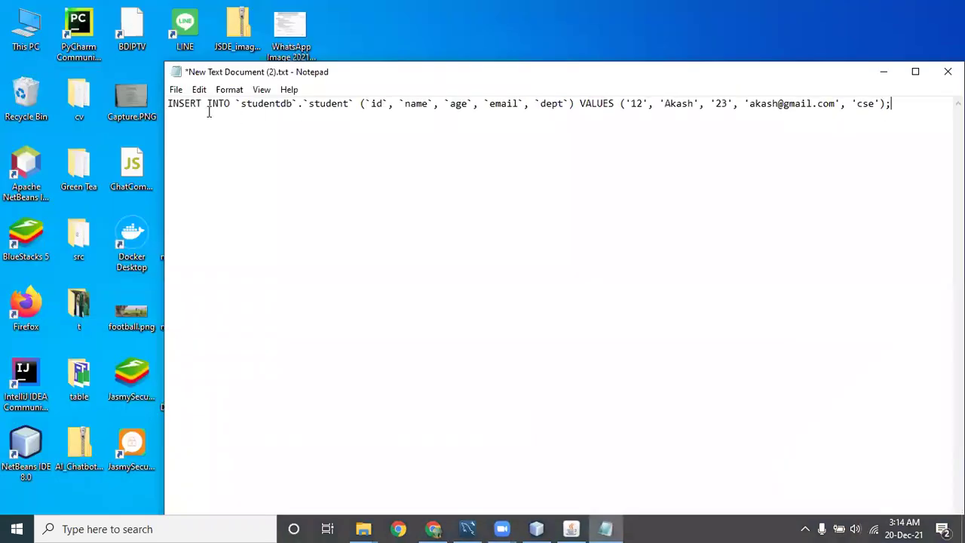
Highlight the studentdb.student reference and inserted values, then close Notepad without saving.
{"action": "double_click", "coordinate": [266, 106]}
{"action": "left_click", "coordinate": [277, 104]}
{"action": "double_click", "coordinate": [331, 104]}
{"action": "left_click", "coordinate": [332, 104]}
{"action": "double_click", "coordinate": [331, 104]}
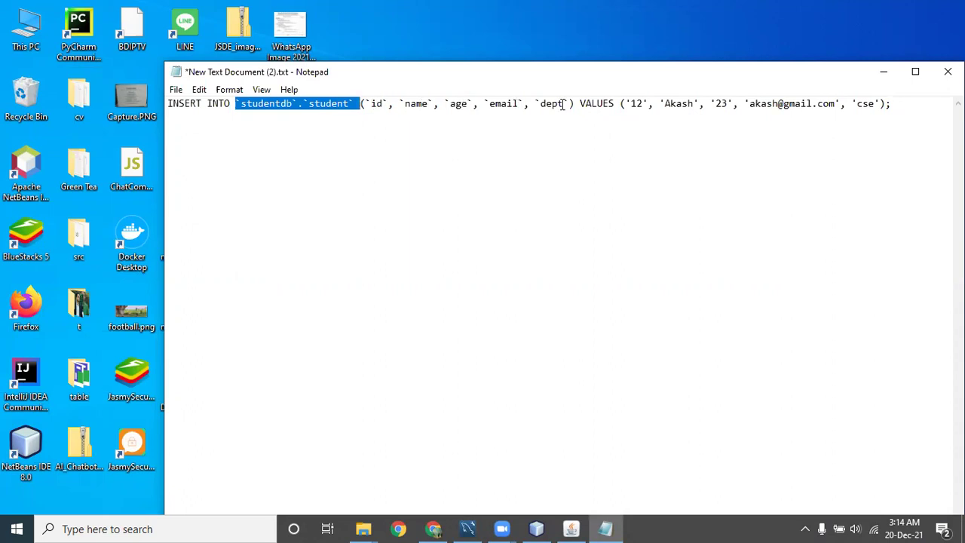
{"action": "left_click_drag", "start_coordinate": [630, 103], "coordinate": [6, 132]}
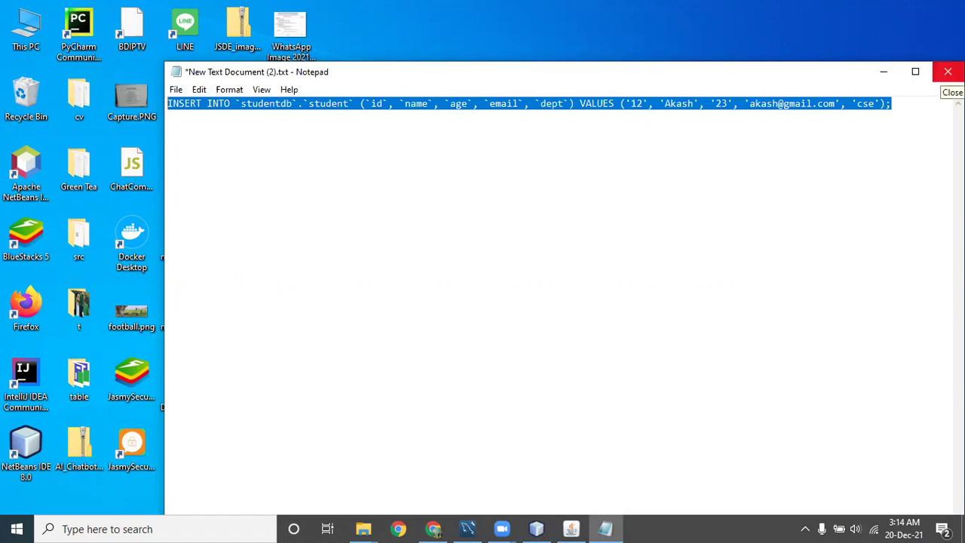
{"action": "left_click", "coordinate": [948, 71]}
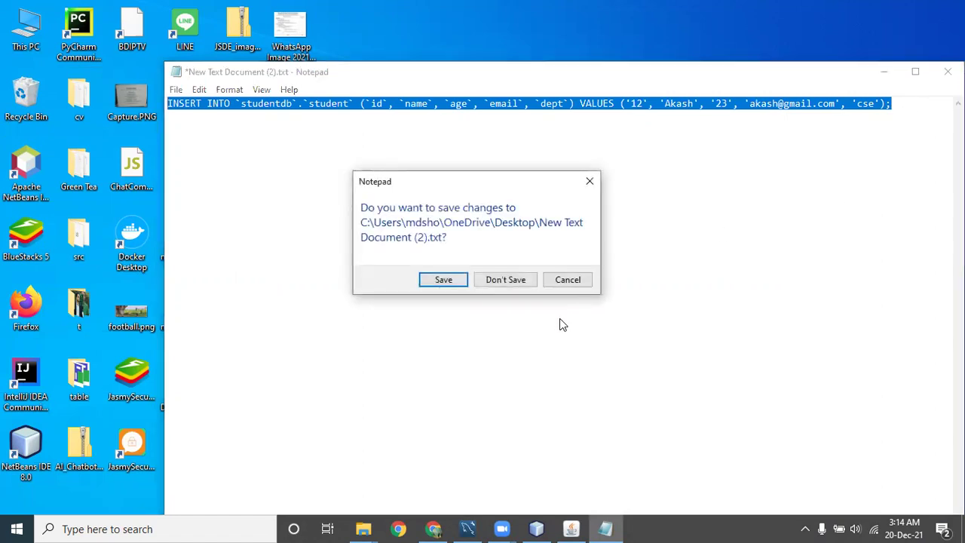
{"action": "left_click", "coordinate": [501, 282]}
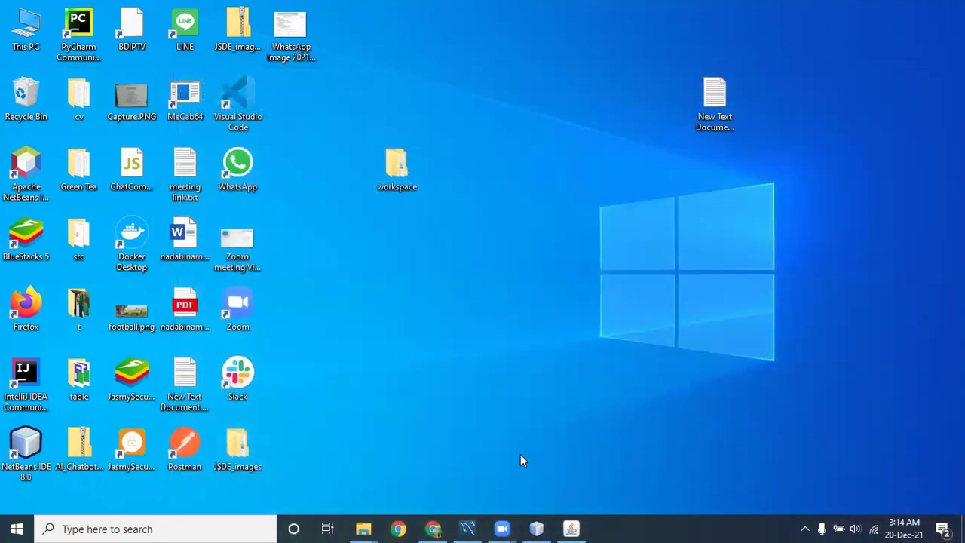
Open Git Bash in the UniversityManagementSystem project folder.
{"action": "double_click", "coordinate": [392, 168]}
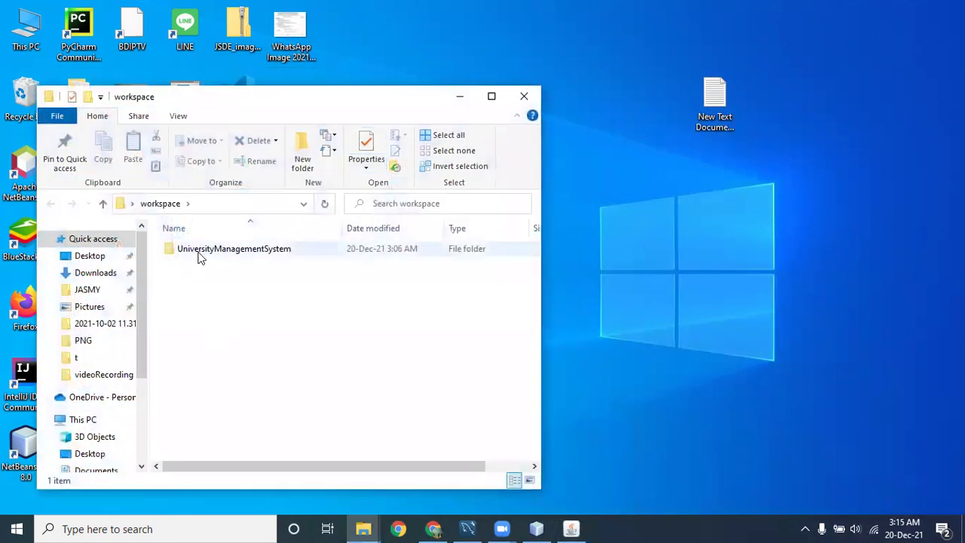
{"action": "double_click", "coordinate": [198, 250]}
{"action": "left_click", "coordinate": [492, 96]}
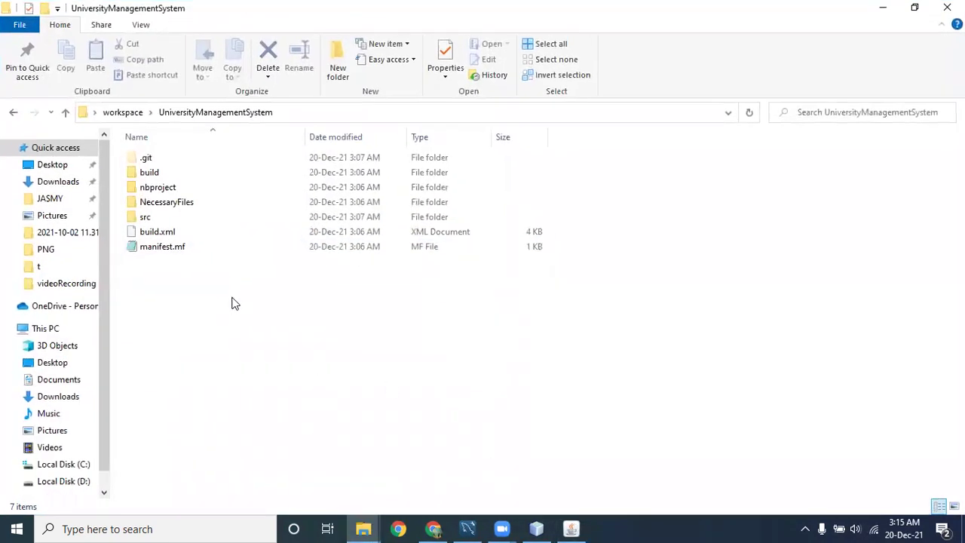
{"action": "right_click", "coordinate": [233, 301]}
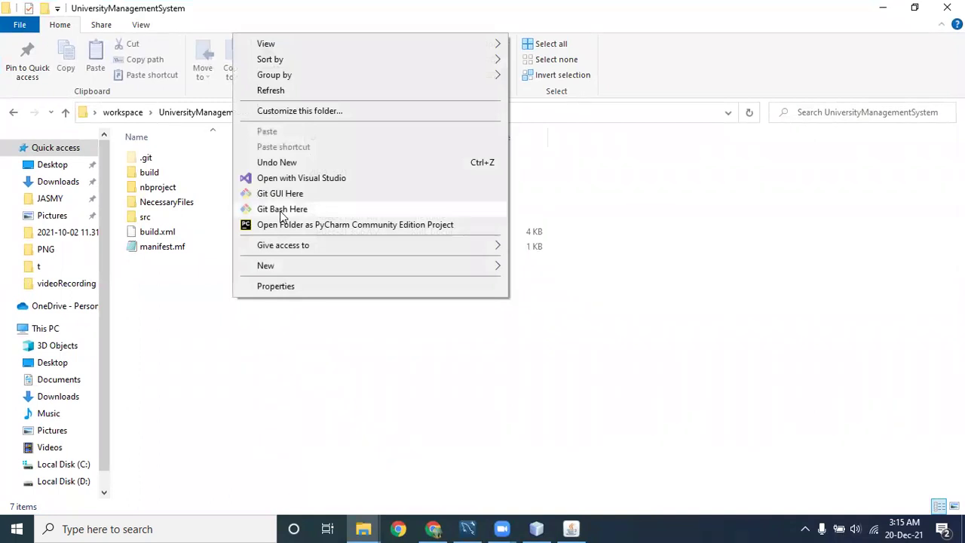
{"action": "left_click", "coordinate": [283, 209]}
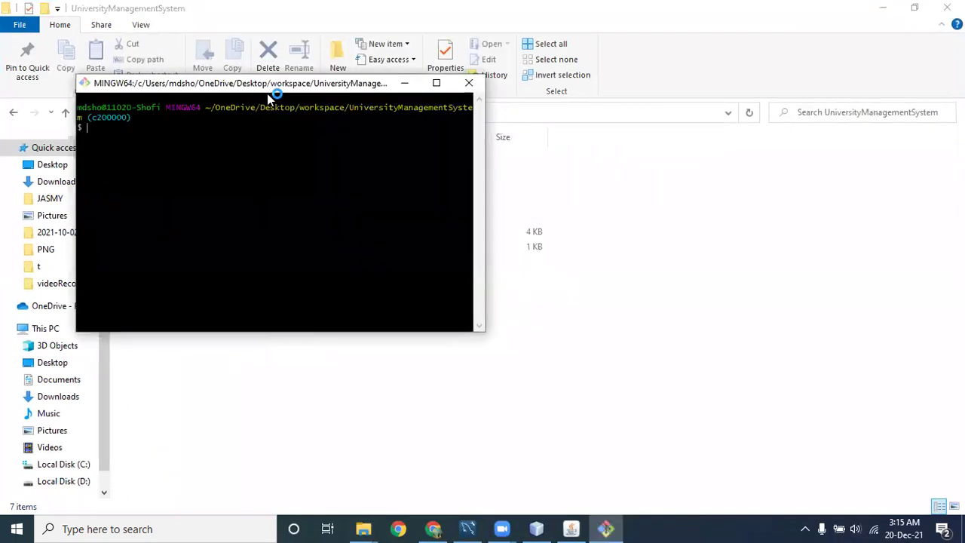
{"action": "left_click_drag", "start_coordinate": [266, 93], "coordinate": [653, 228]}
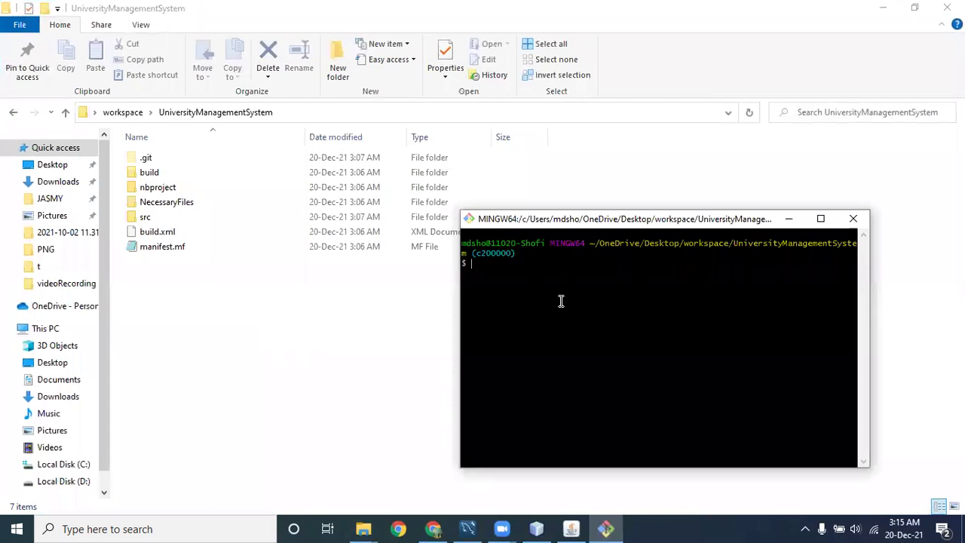
Stage all changes with git add . and commit them with a 'commit by' message.
{"action": "type", "text": "git add ."}
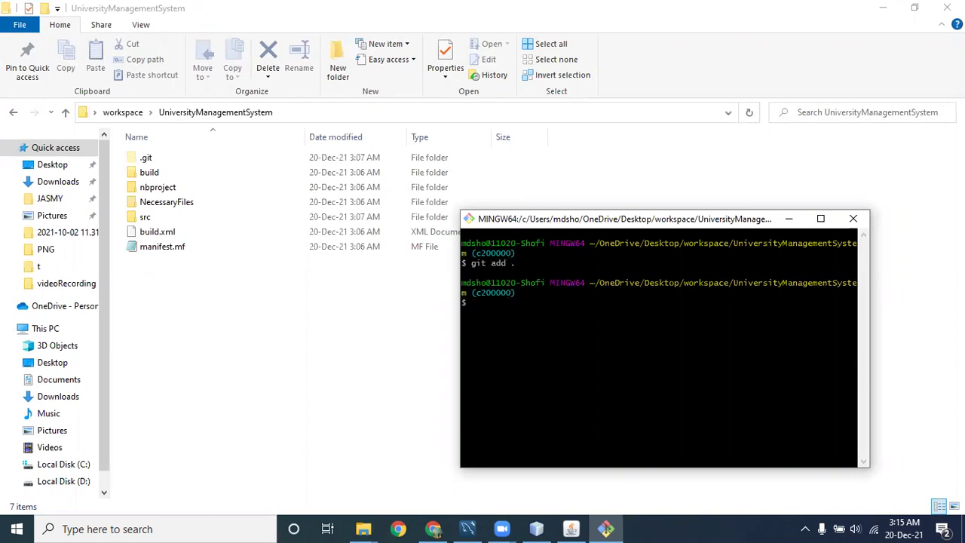
{"action": "type", "text": "mit -"}
{"action": "scroll", "coordinate": [705, 326], "scroll_direction": "up", "scroll_amount": 1}
{"action": "type", "text": "-m"}
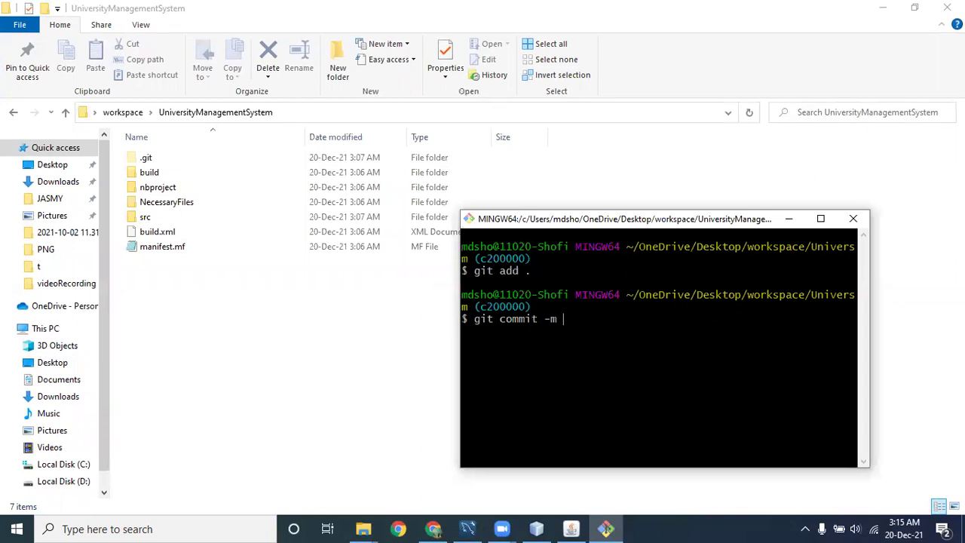
{"action": "type", "text": " \"\""}
{"action": "key", "text": "BackSpace"}
{"action": "type", "text": "commit by c200000\""}
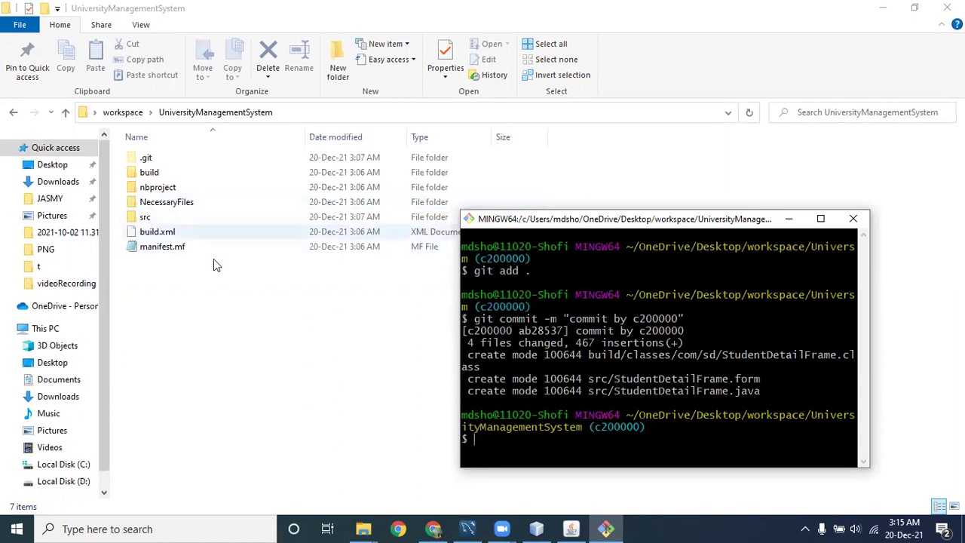
{"action": "left_click_drag", "start_coordinate": [642, 222], "coordinate": [707, 161]}
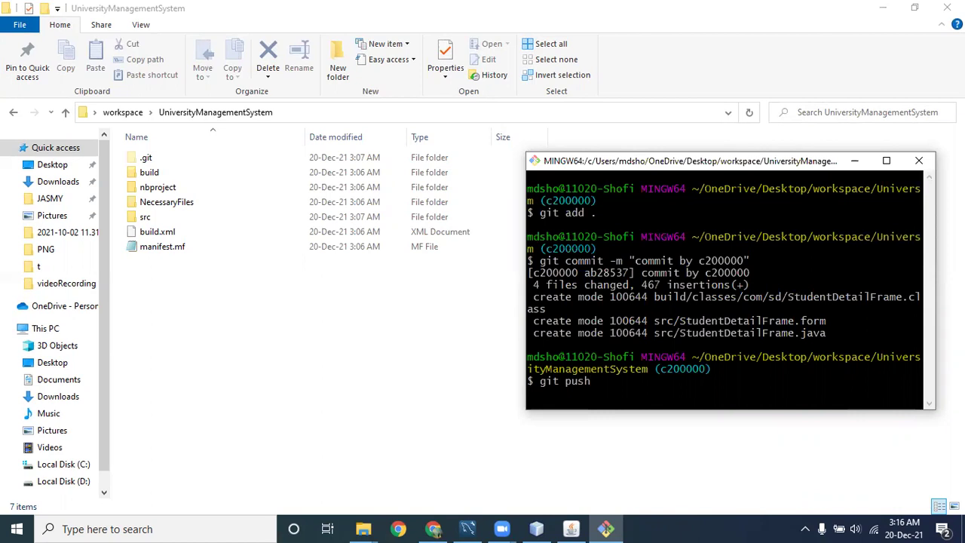
Run git push, which fails for lack of upstream, and copy the suggested set-upstream command.
{"action": "key", "text": "Return"}
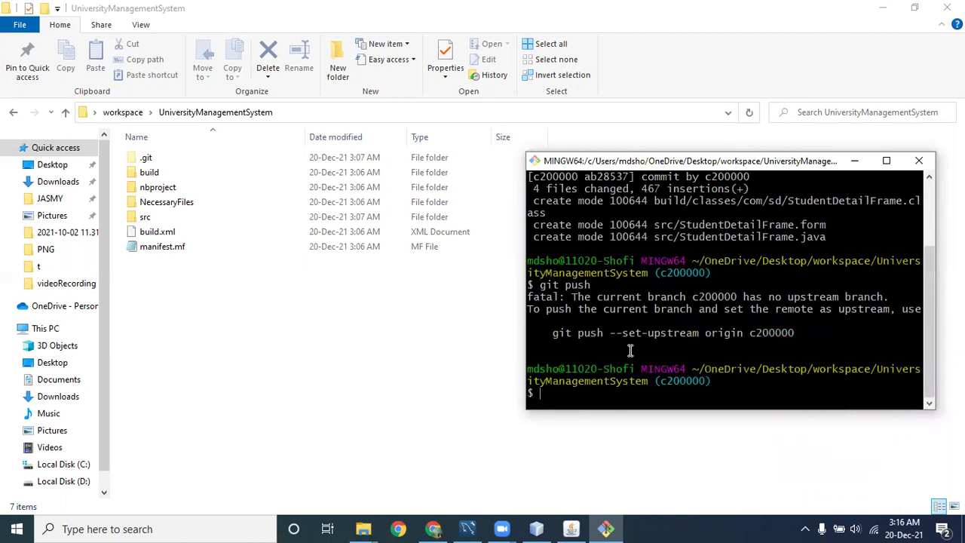
{"action": "left_click_drag", "start_coordinate": [547, 333], "coordinate": [793, 337]}
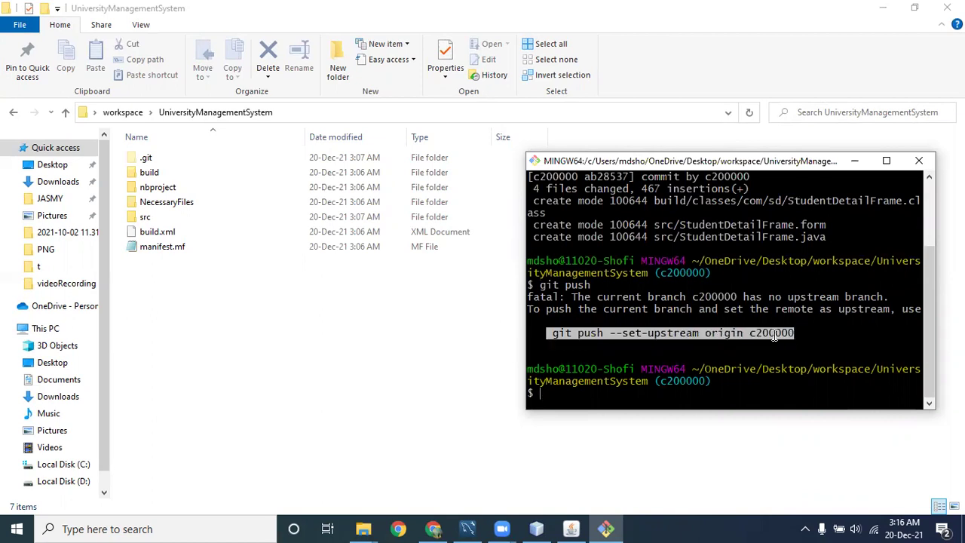
{"action": "right_click", "coordinate": [763, 330]}
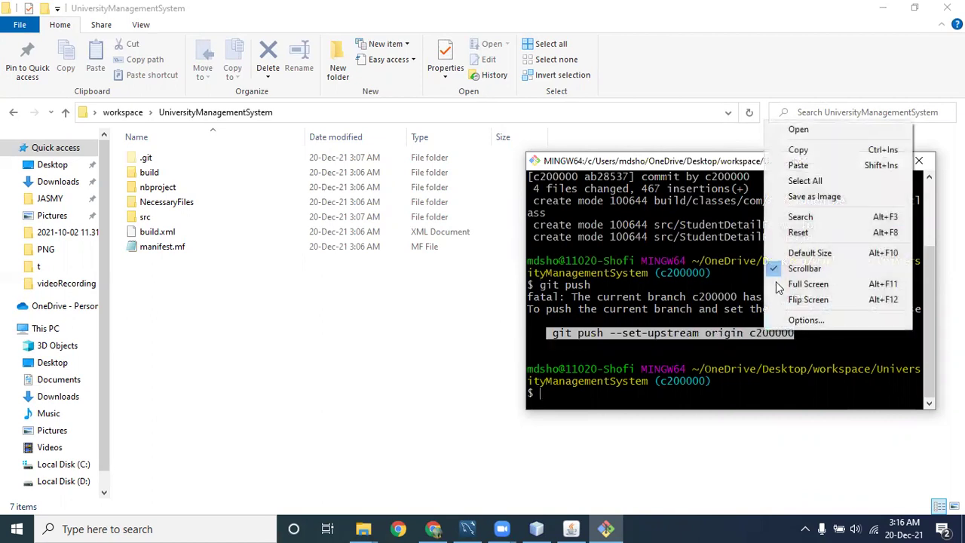
{"action": "left_click", "coordinate": [799, 153]}
{"action": "left_click", "coordinate": [568, 391]}
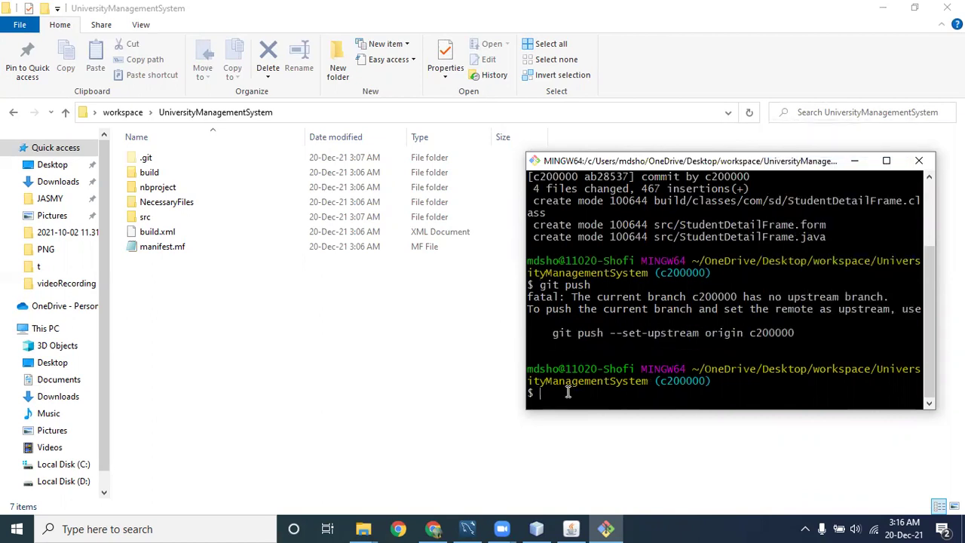
Highlight the remote name, branch name and earlier push command in the terminal output.
{"action": "double_click", "coordinate": [720, 332]}
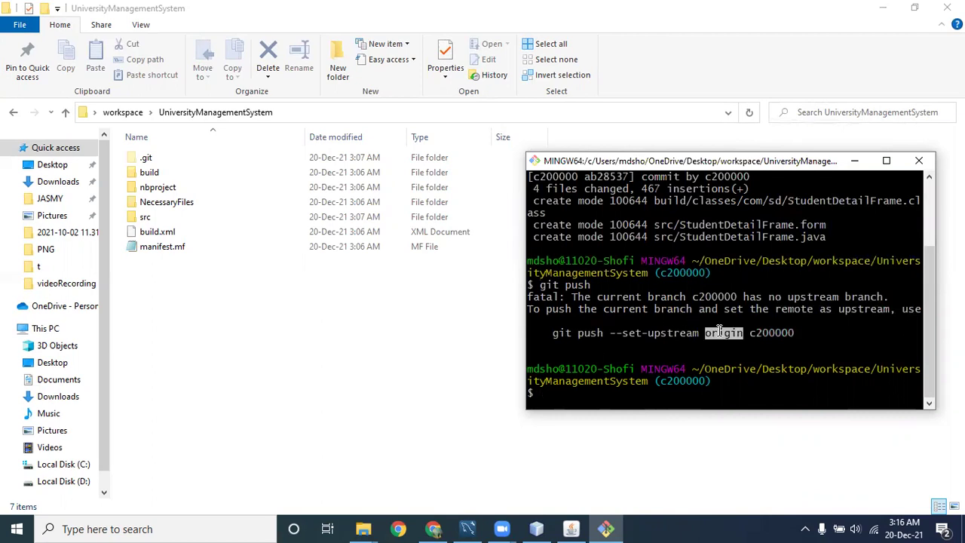
{"action": "double_click", "coordinate": [763, 333]}
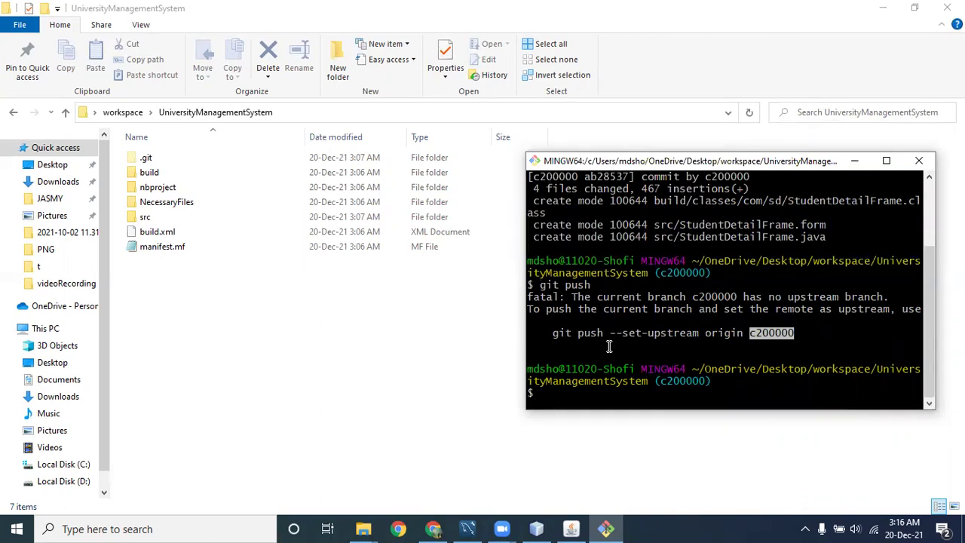
{"action": "left_click_drag", "start_coordinate": [590, 285], "coordinate": [540, 286]}
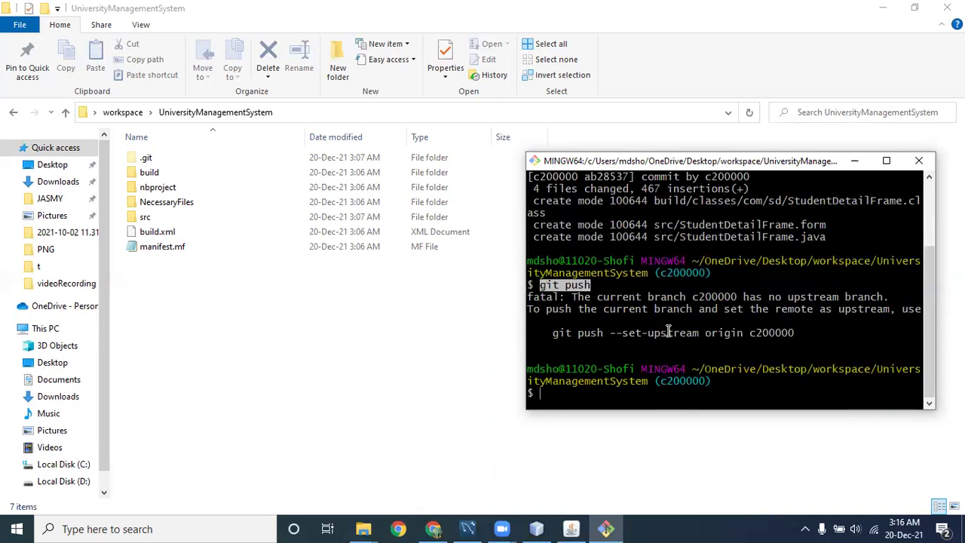
{"action": "left_click_drag", "start_coordinate": [749, 333], "coordinate": [793, 333]}
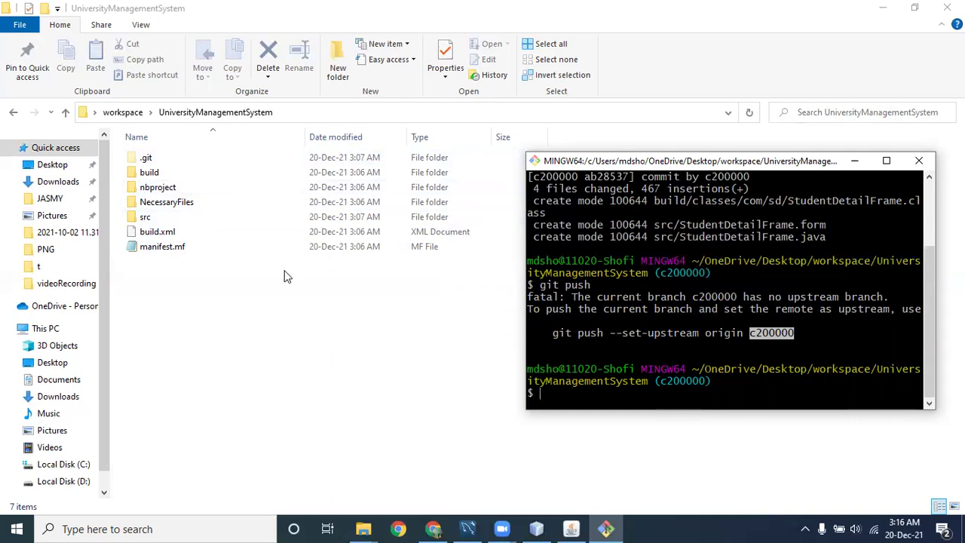
Check the repository's branch list on GitHub, then start typing git branch in Git Bash.
{"action": "left_click", "coordinate": [441, 527]}
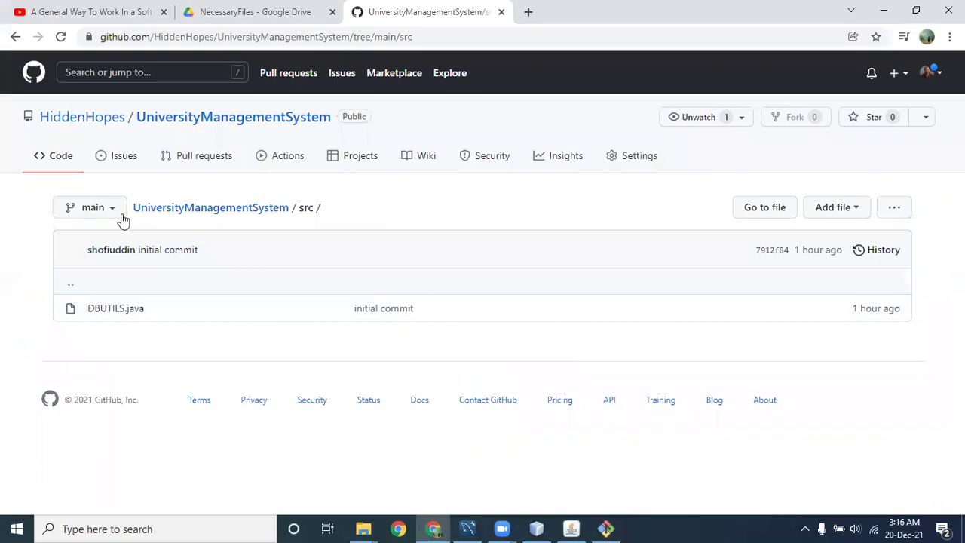
{"action": "left_click", "coordinate": [93, 208]}
{"action": "left_click", "coordinate": [884, 11]}
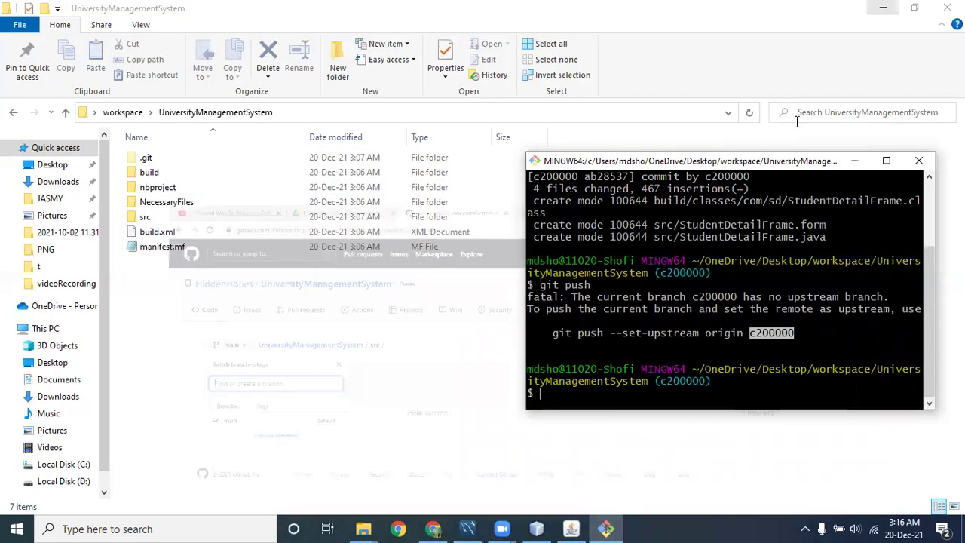
{"action": "type", "text": "git branch"}
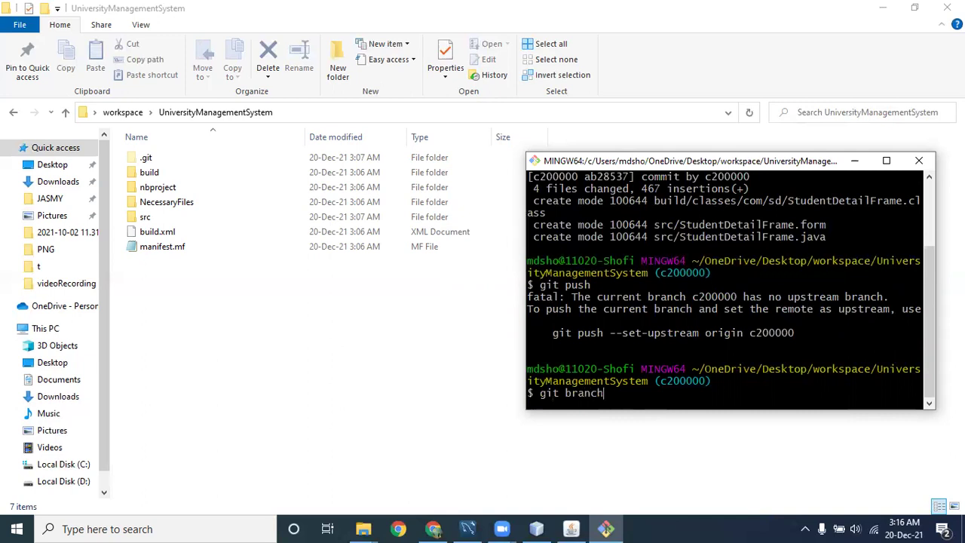
Run git branch and review the current c200000 and main branch lines.
{"action": "key", "text": "Return"}
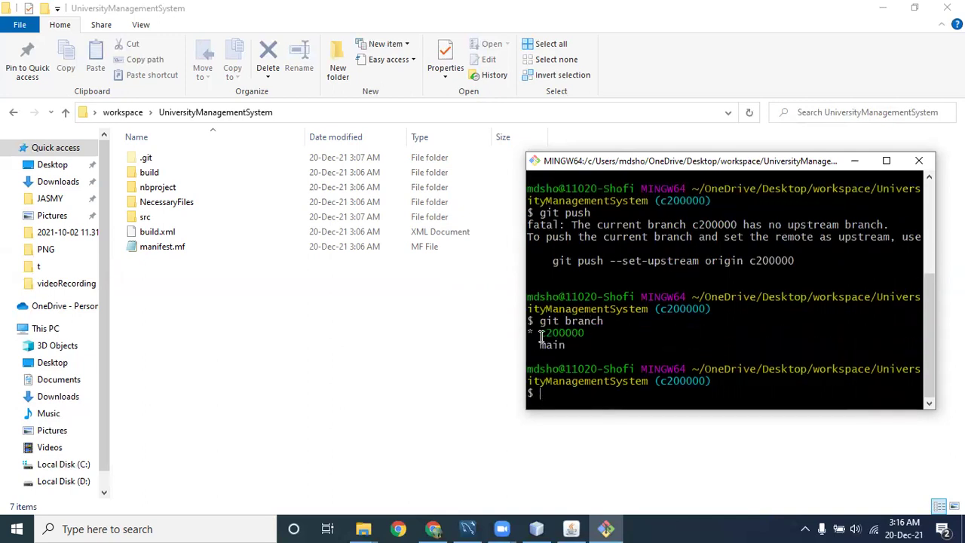
{"action": "triple_click", "coordinate": [541, 337]}
{"action": "triple_click", "coordinate": [567, 345]}
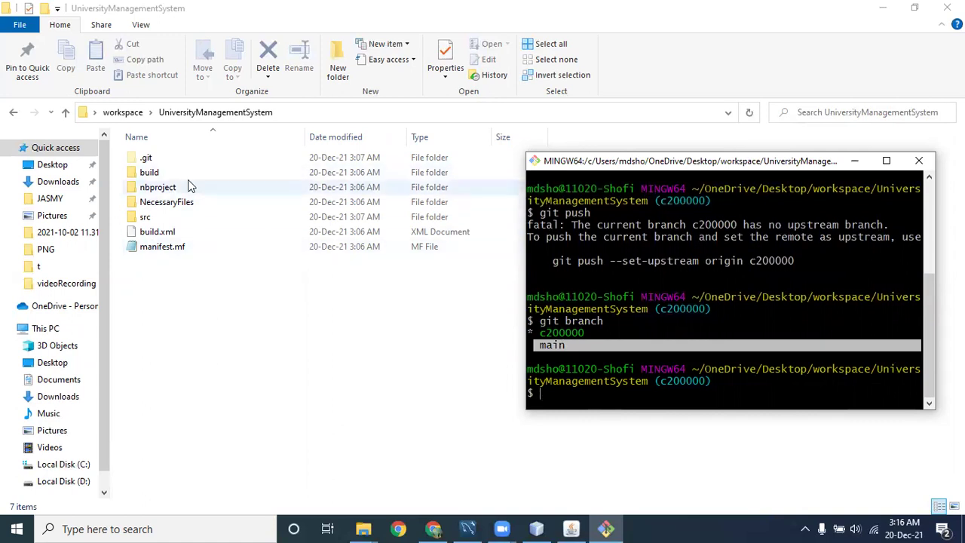
{"action": "left_click", "coordinate": [596, 398]}
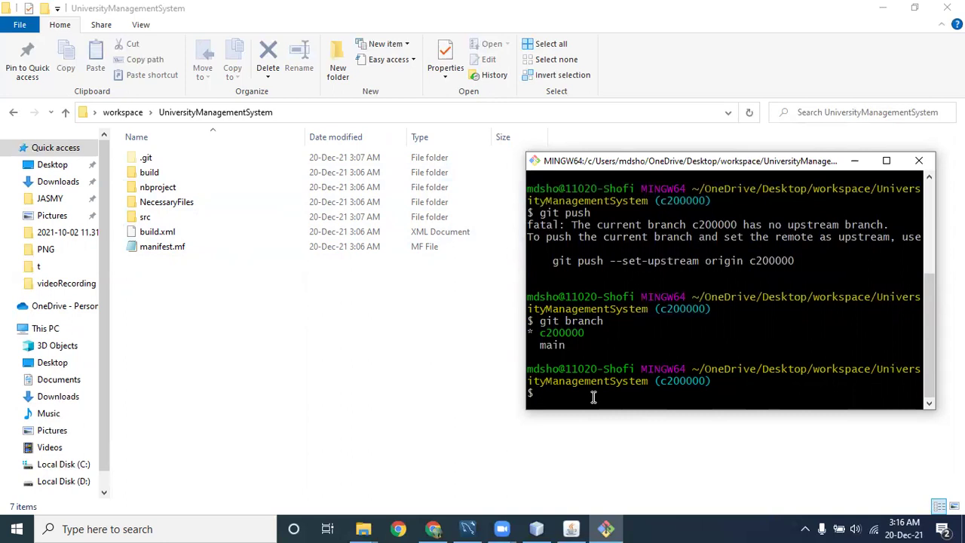
{"action": "key", "text": "Up"}
{"action": "key", "text": "Down"}
Paste the copied text, then re-copy the full git push --set-upstream origin c200000 suggestion.
{"action": "right_click", "coordinate": [590, 393]}
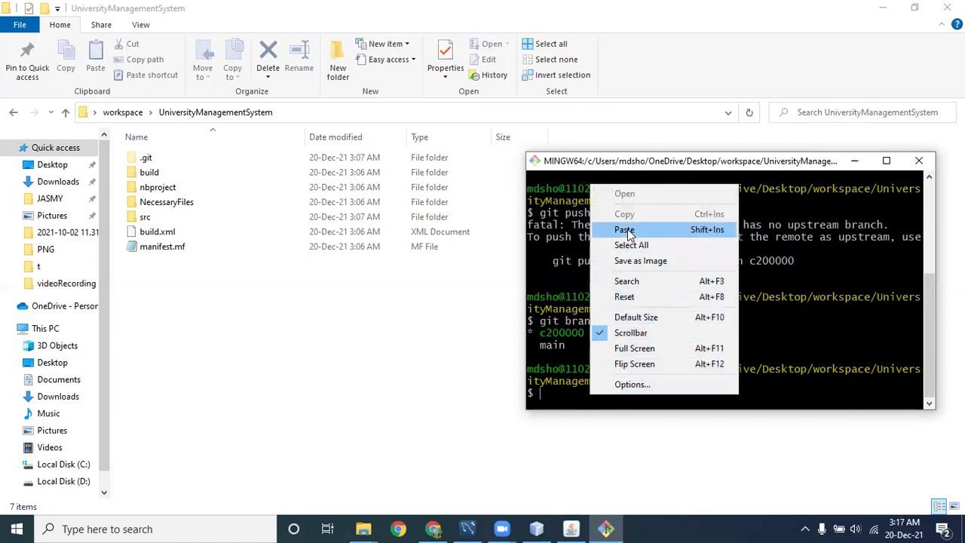
{"action": "left_click", "coordinate": [632, 231]}
{"action": "scroll", "coordinate": [668, 313], "scroll_direction": "up", "scroll_amount": 2}
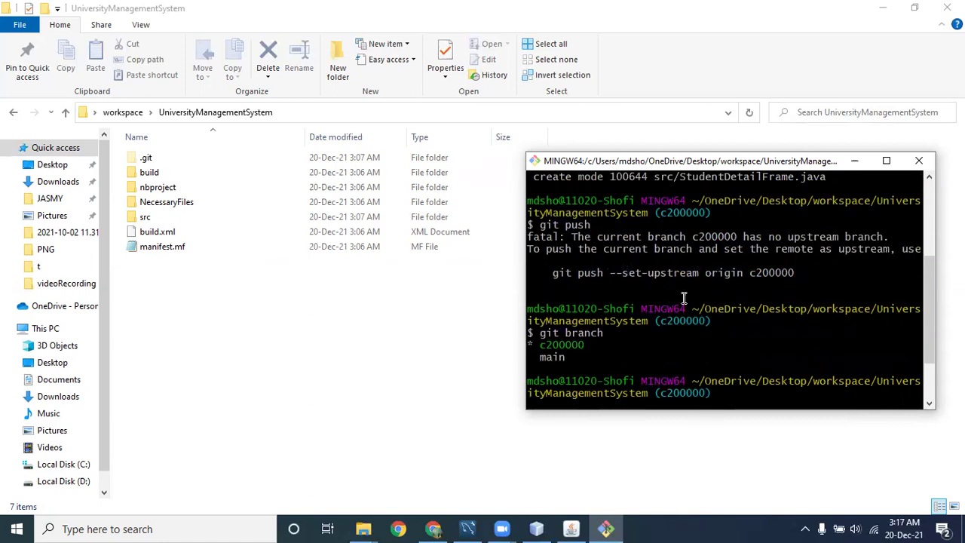
{"action": "left_click_drag", "start_coordinate": [796, 272], "coordinate": [788, 272]}
{"action": "key", "text": "super+c"}
{"action": "left_click", "coordinate": [554, 272]}
{"action": "right_click", "coordinate": [772, 270]}
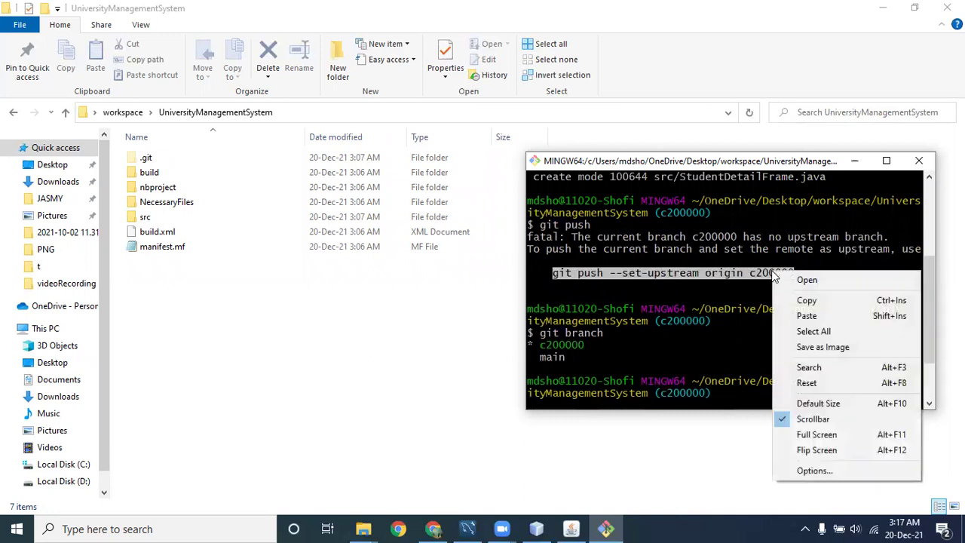
{"action": "left_click", "coordinate": [792, 303]}
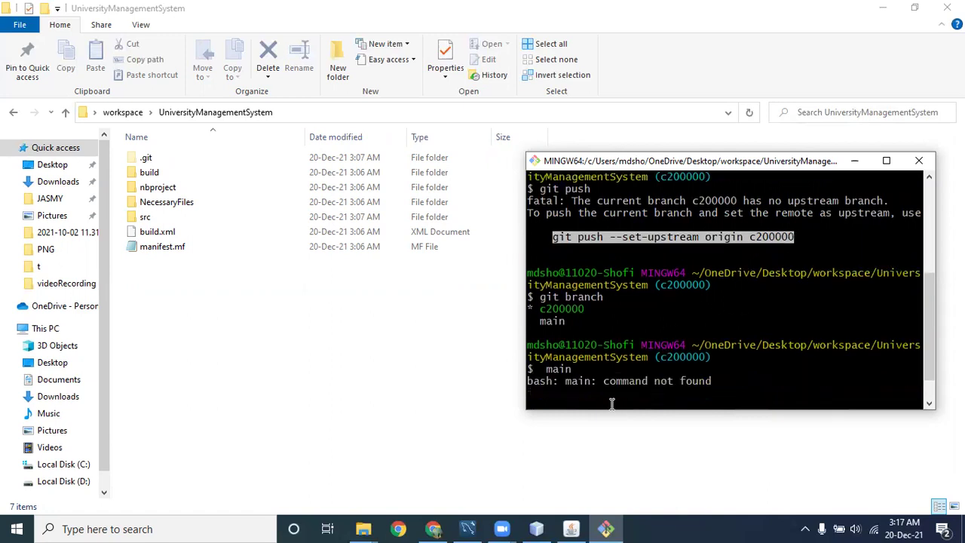
Paste and run git push --set-upstream origin c200000 to publish the branch.
{"action": "left_click", "coordinate": [612, 398]}
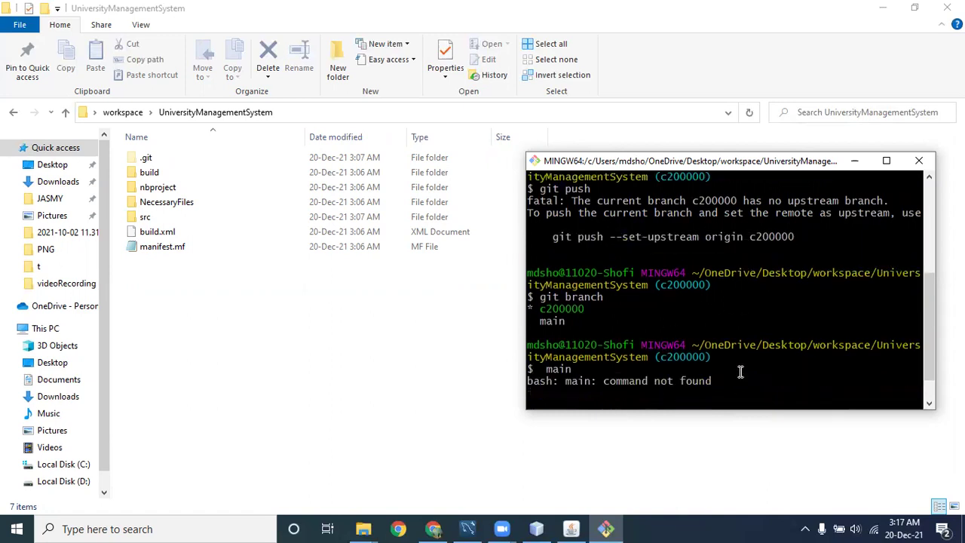
{"action": "right_click", "coordinate": [558, 398]}
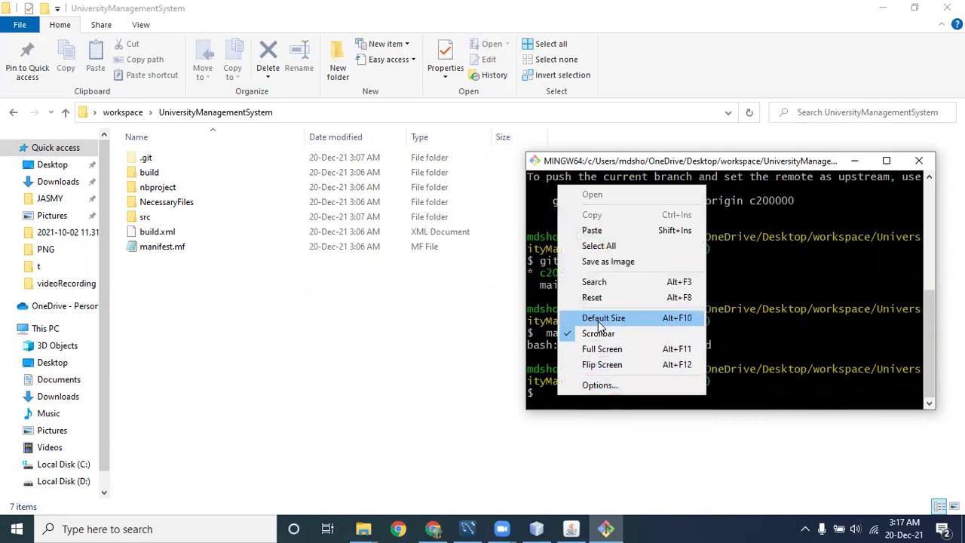
{"action": "left_click", "coordinate": [593, 231]}
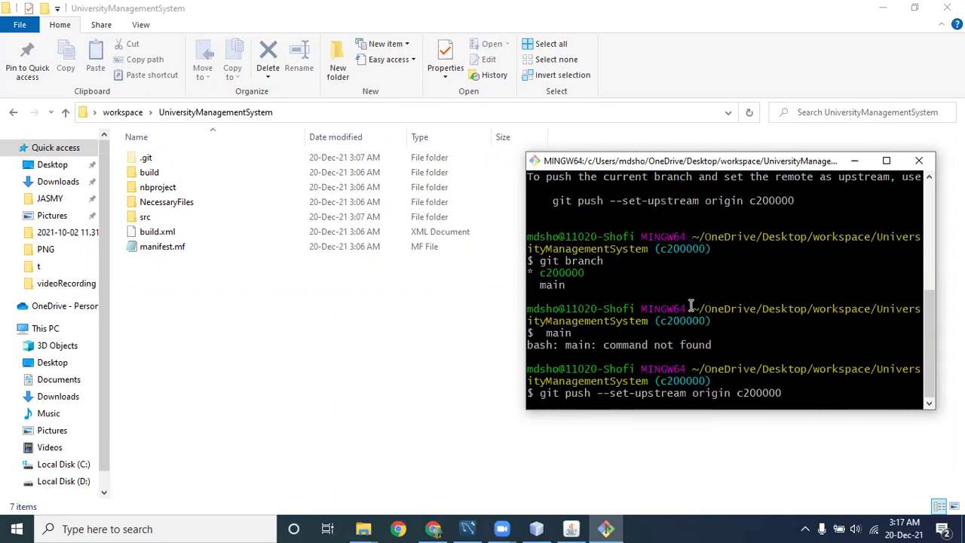
{"action": "key", "text": "Return"}
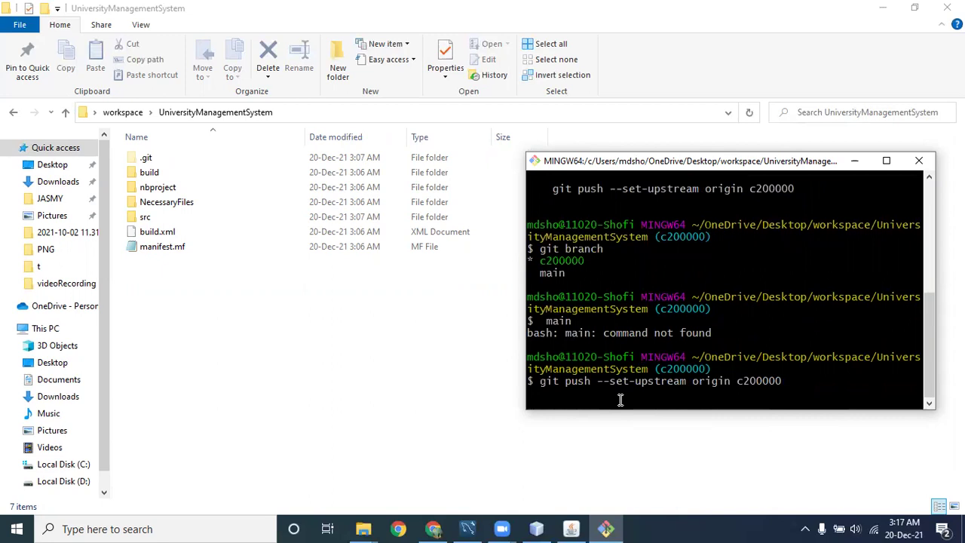
On GitHub, open the newly pushed c200000 branch from the all-branches page.
{"action": "left_click", "coordinate": [433, 529]}
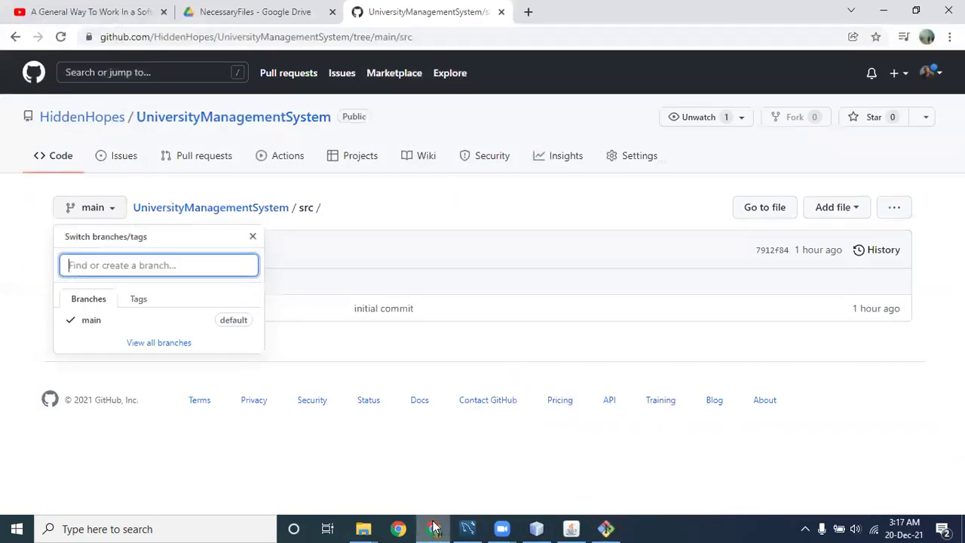
{"action": "left_click", "coordinate": [112, 213]}
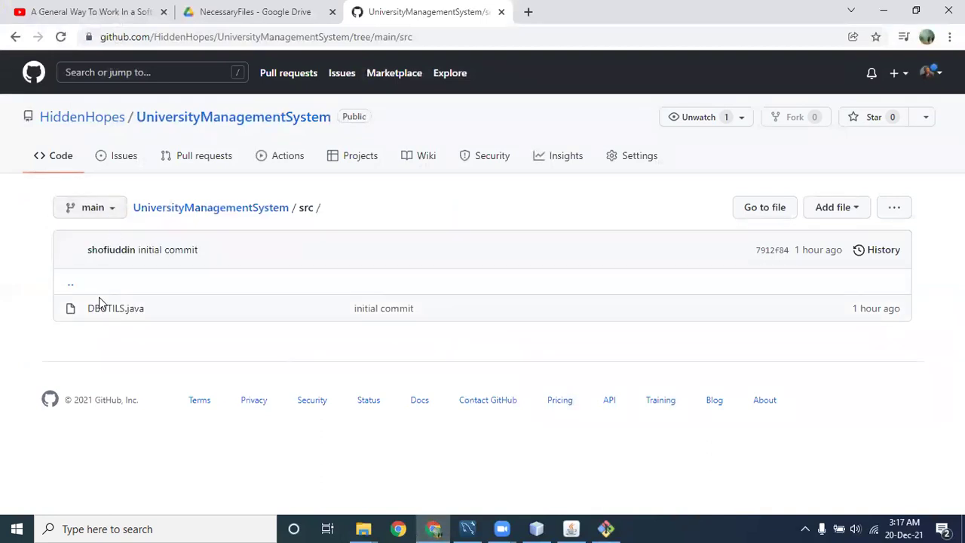
{"action": "left_click", "coordinate": [108, 210]}
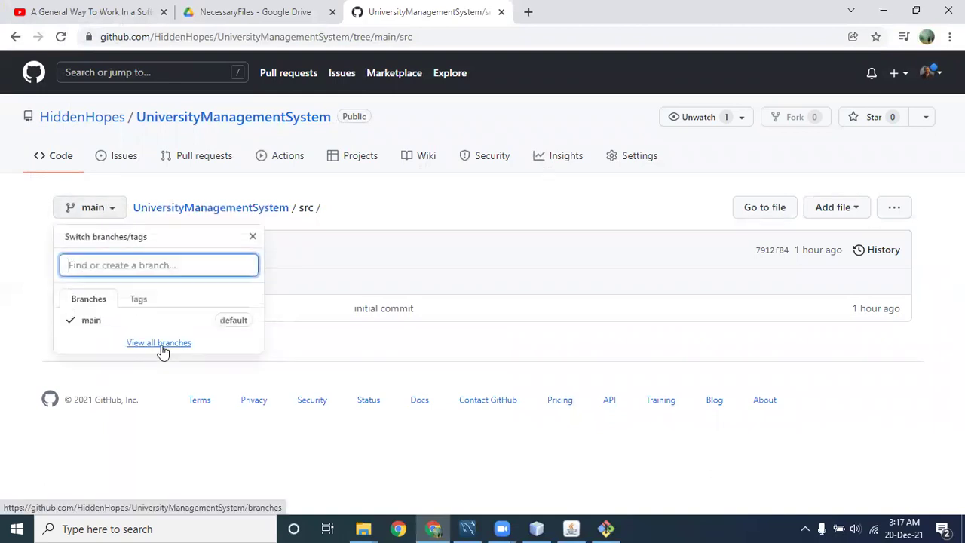
{"action": "left_click", "coordinate": [160, 343]}
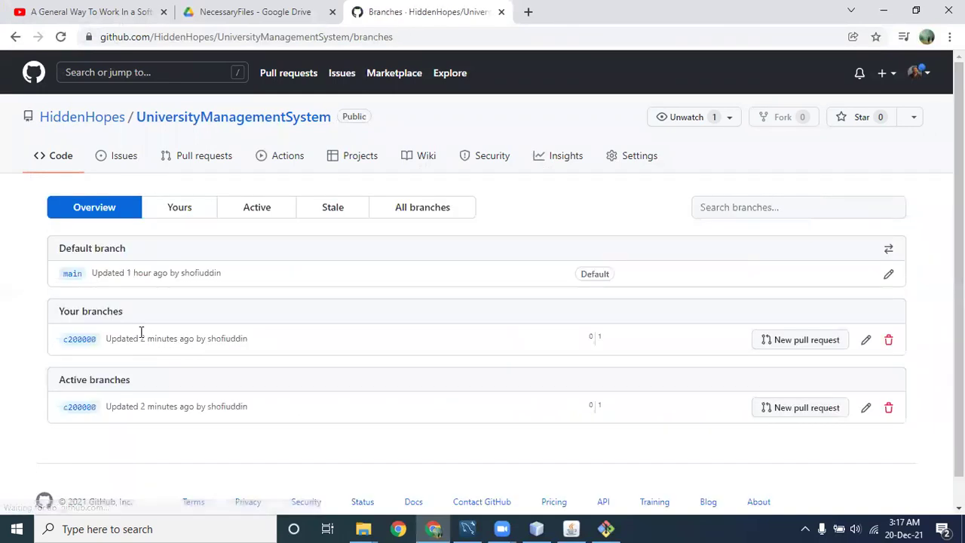
{"action": "left_click", "coordinate": [78, 341]}
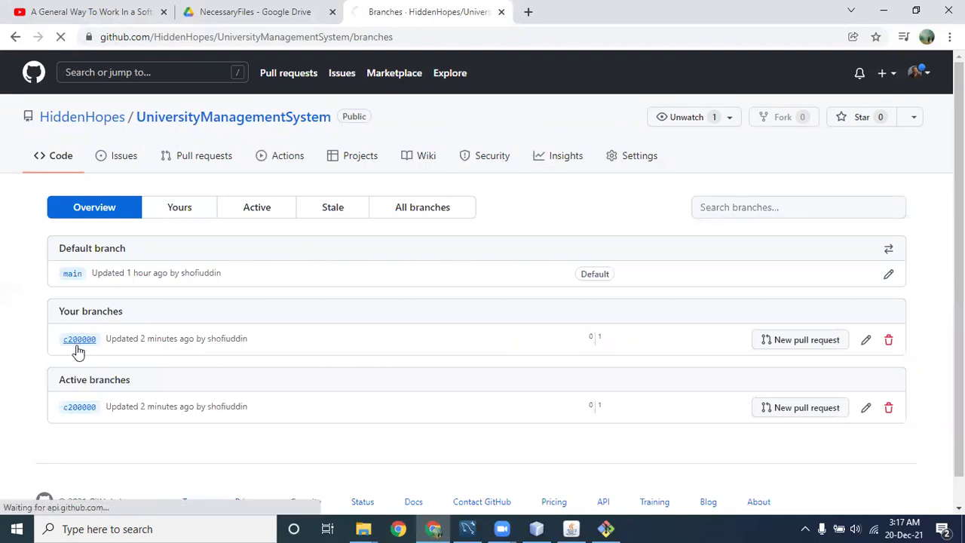
{"action": "scroll", "coordinate": [138, 327], "scroll_direction": "down", "scroll_amount": 2}
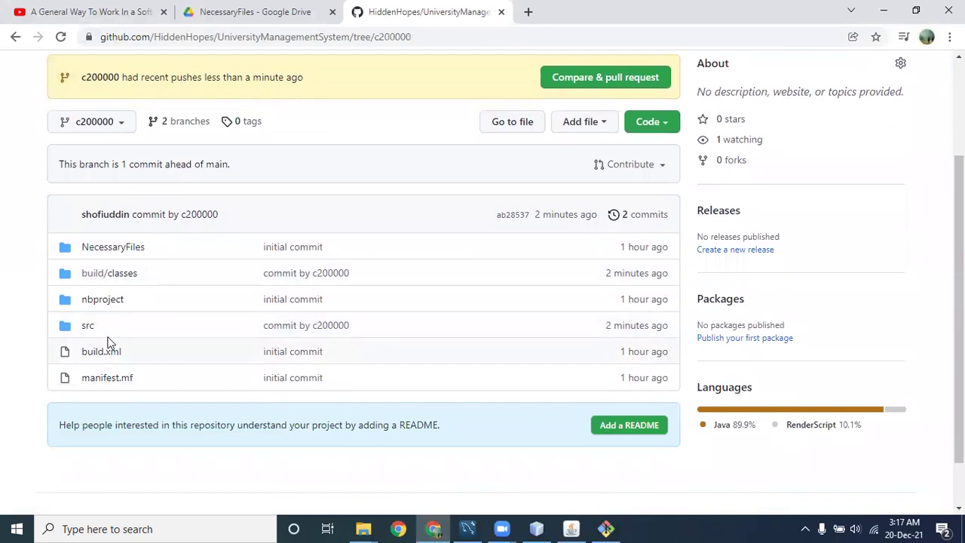
{"action": "left_click", "coordinate": [90, 330]}
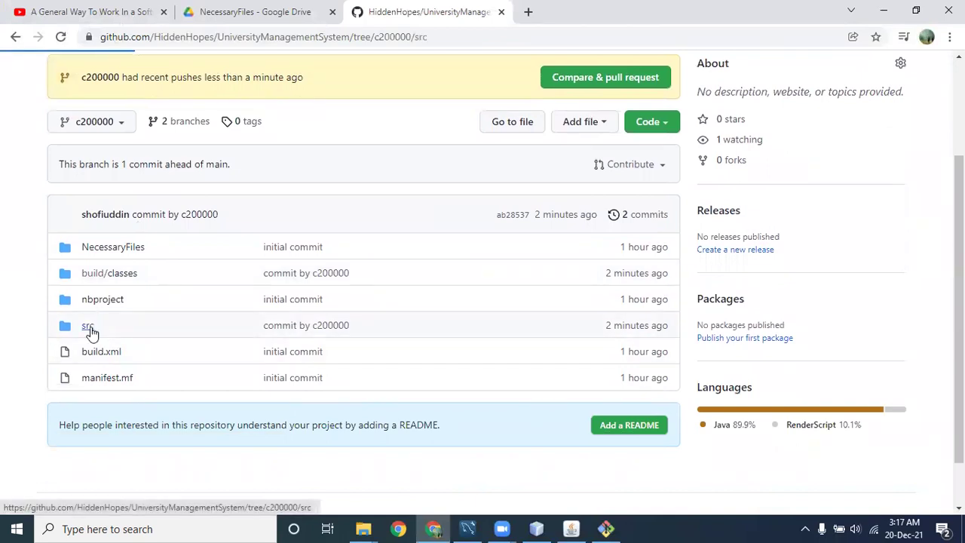
{"action": "scroll", "coordinate": [166, 358], "scroll_direction": "down", "scroll_amount": 1}
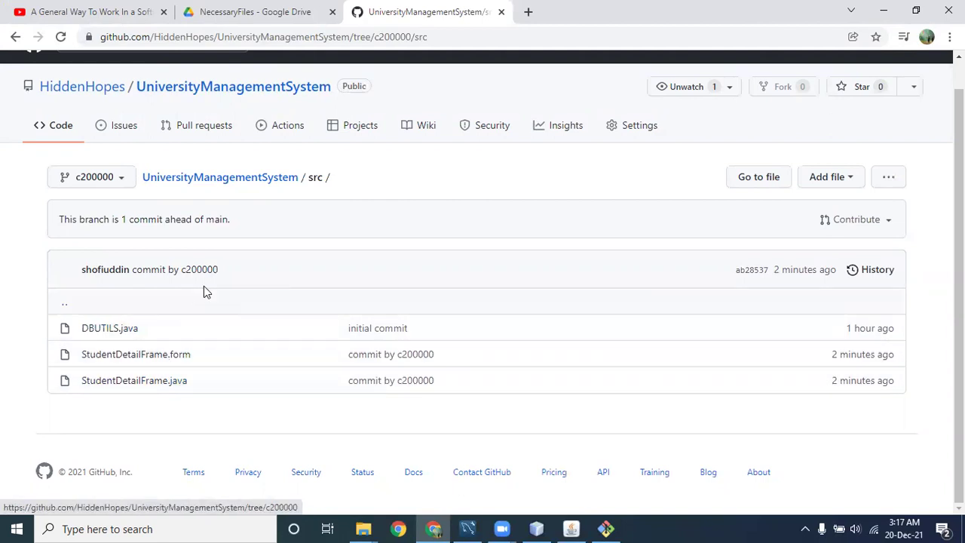
{"action": "left_click_drag", "start_coordinate": [219, 271], "coordinate": [182, 270]}
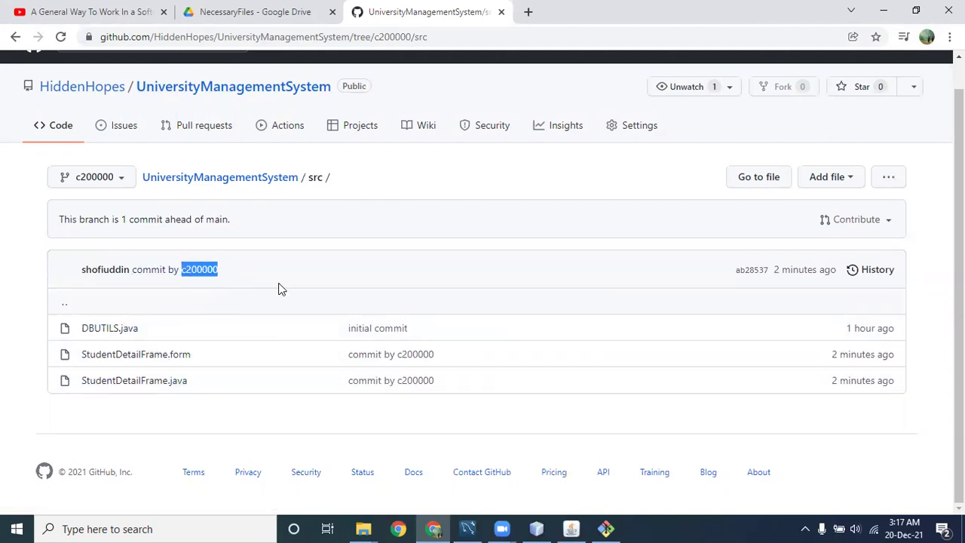
{"action": "left_click_drag", "start_coordinate": [83, 270], "coordinate": [130, 269]}
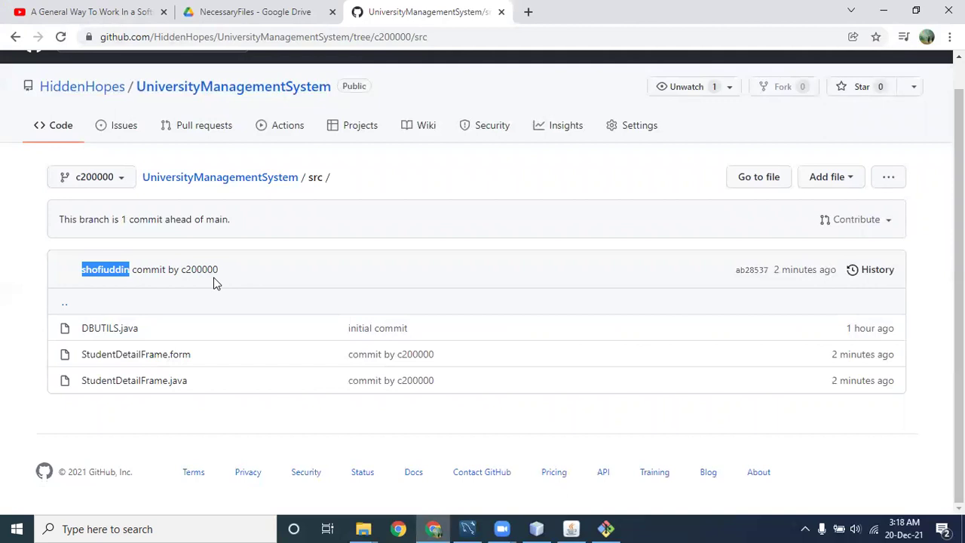
{"action": "left_click_drag", "start_coordinate": [218, 270], "coordinate": [132, 270]}
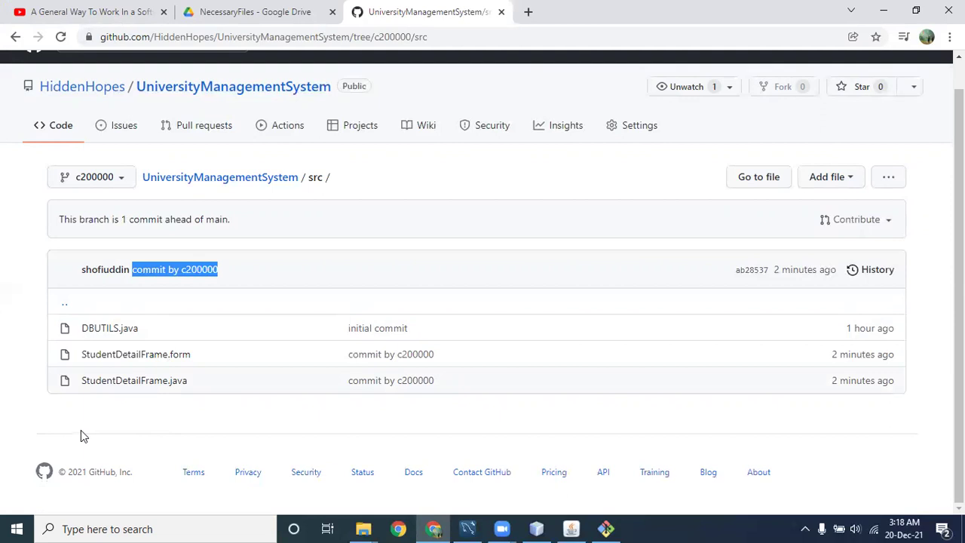
{"action": "left_click", "coordinate": [886, 10]}
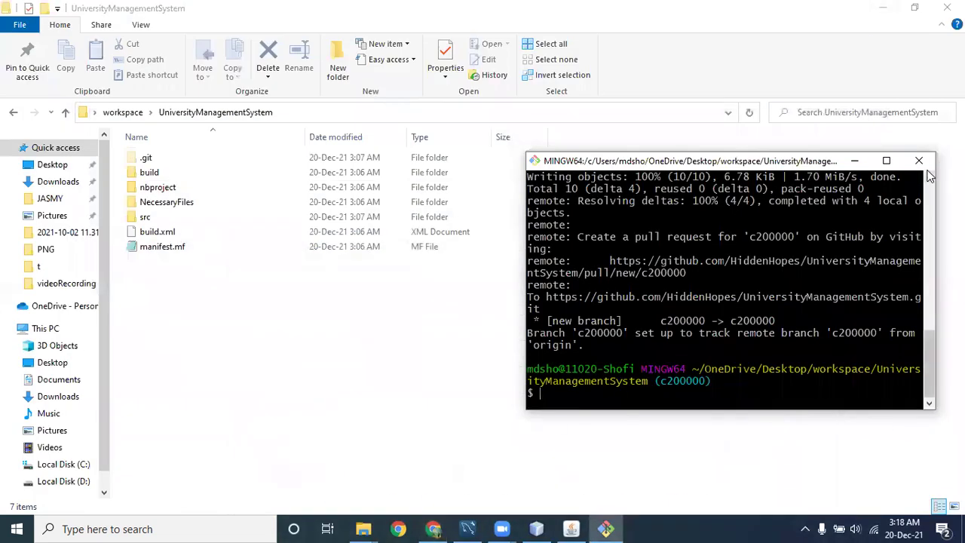
Close Git Bash, open the local src folder, and switch Chrome to the YouTube tutorial tab.
{"action": "left_click", "coordinate": [914, 163]}
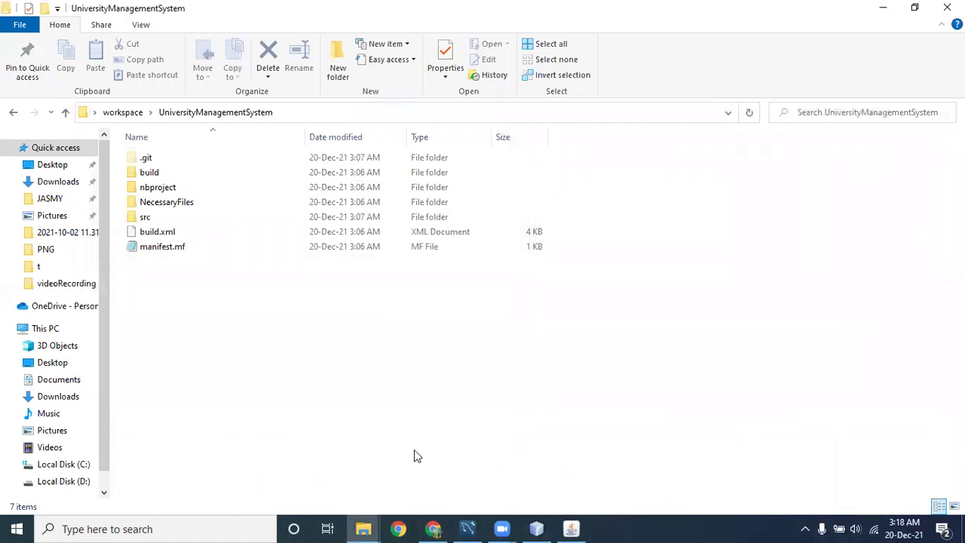
{"action": "double_click", "coordinate": [165, 218]}
{"action": "left_click", "coordinate": [192, 188]}
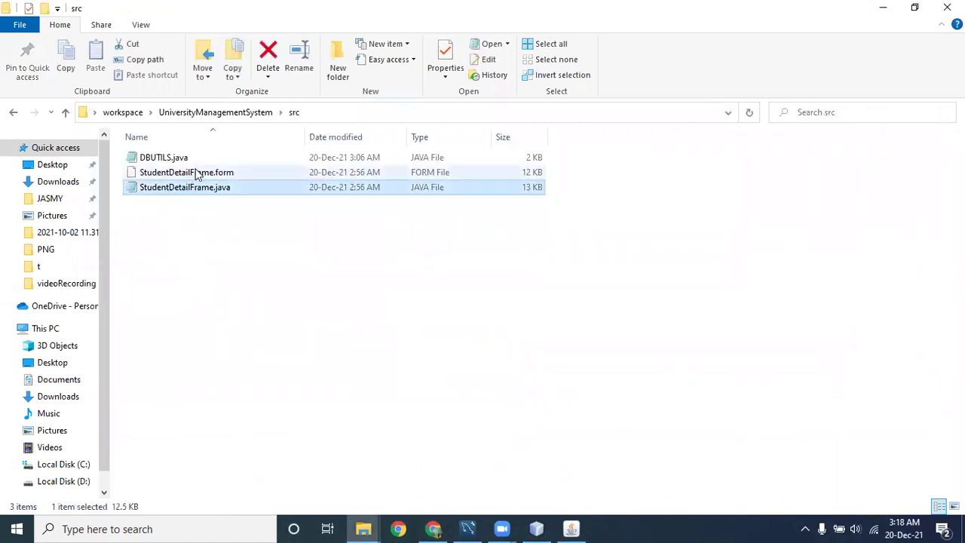
{"action": "left_click", "coordinate": [435, 528]}
{"action": "left_click", "coordinate": [81, 15]}
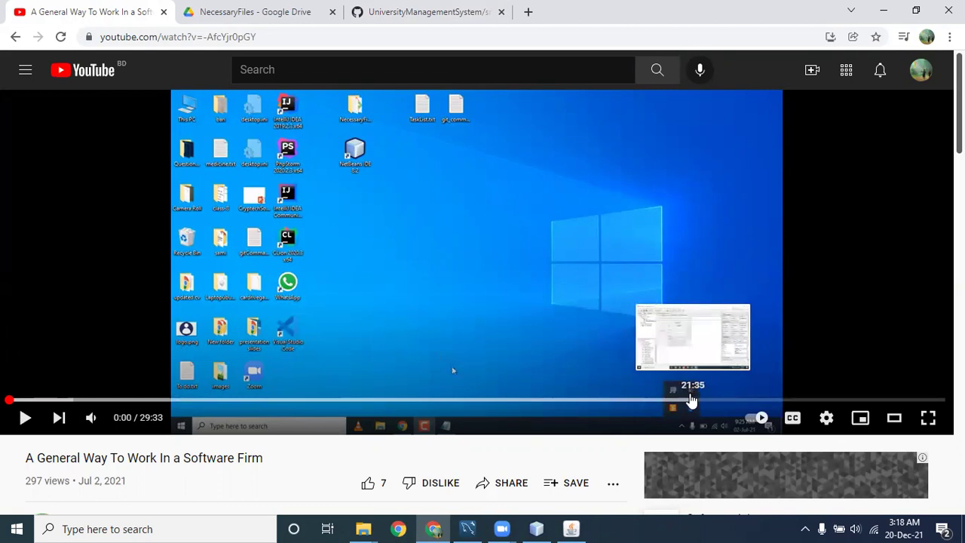
Jump the tutorial video to 20:07, look over its address and title, then close the browser.
{"action": "left_click", "coordinate": [646, 400]}
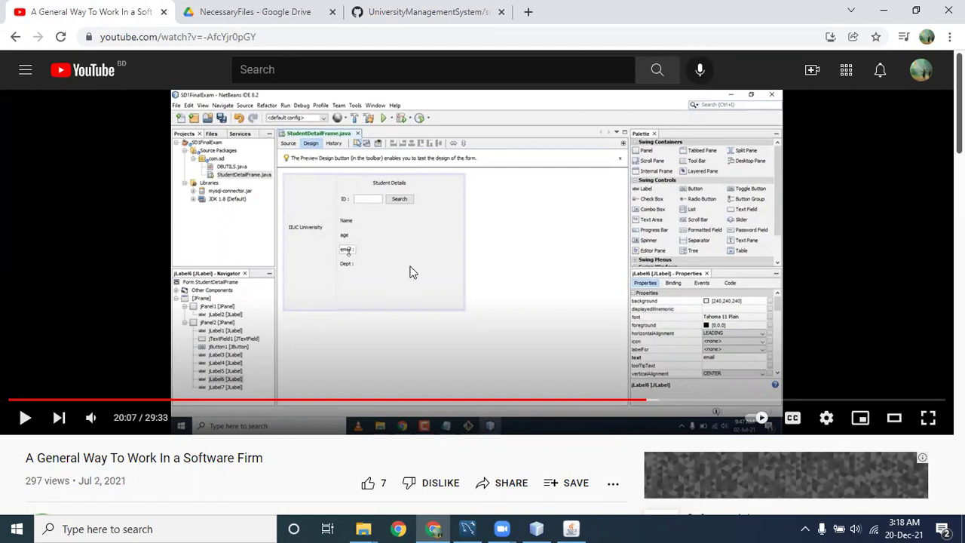
{"action": "left_click", "coordinate": [148, 42]}
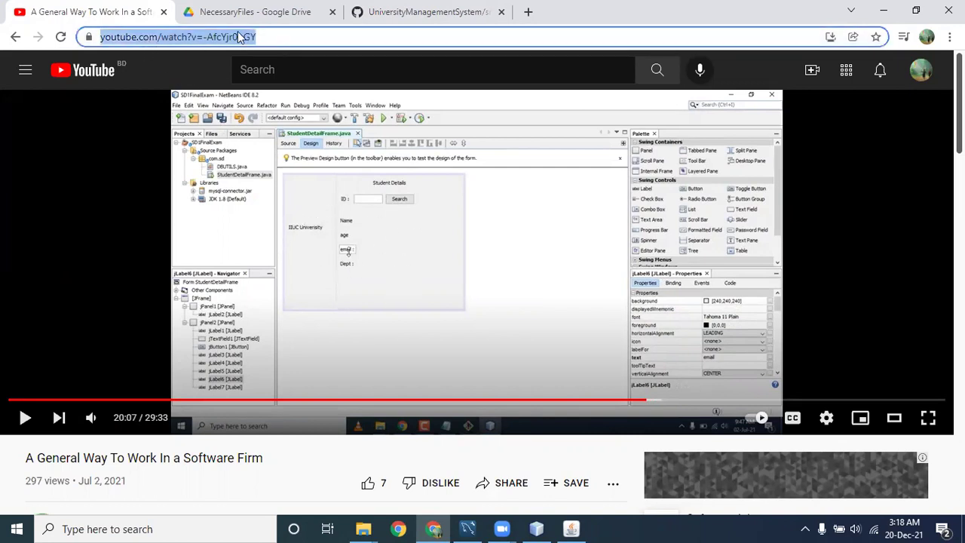
{"action": "scroll", "coordinate": [340, 381], "scroll_direction": "down", "scroll_amount": 2}
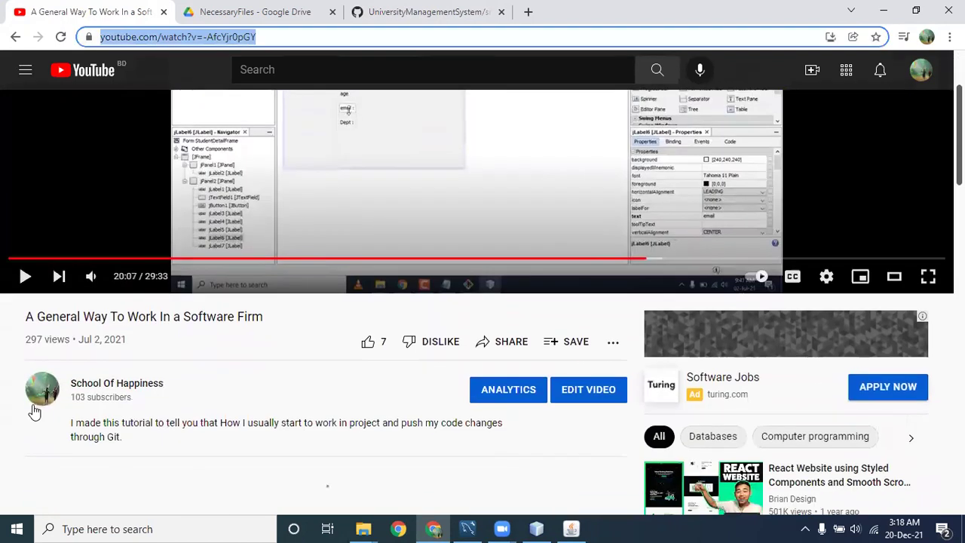
{"action": "left_click_drag", "start_coordinate": [27, 318], "coordinate": [279, 322]}
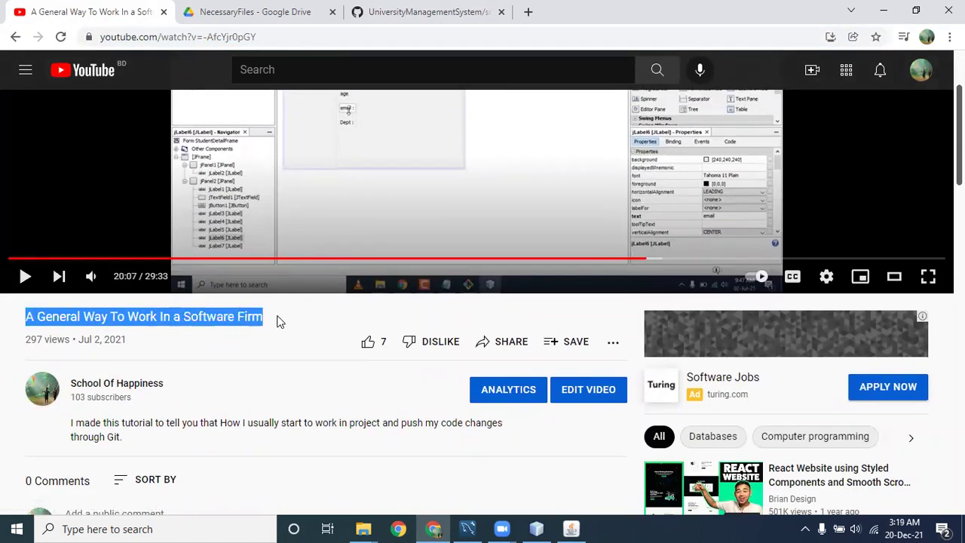
{"action": "left_click", "coordinate": [293, 321]}
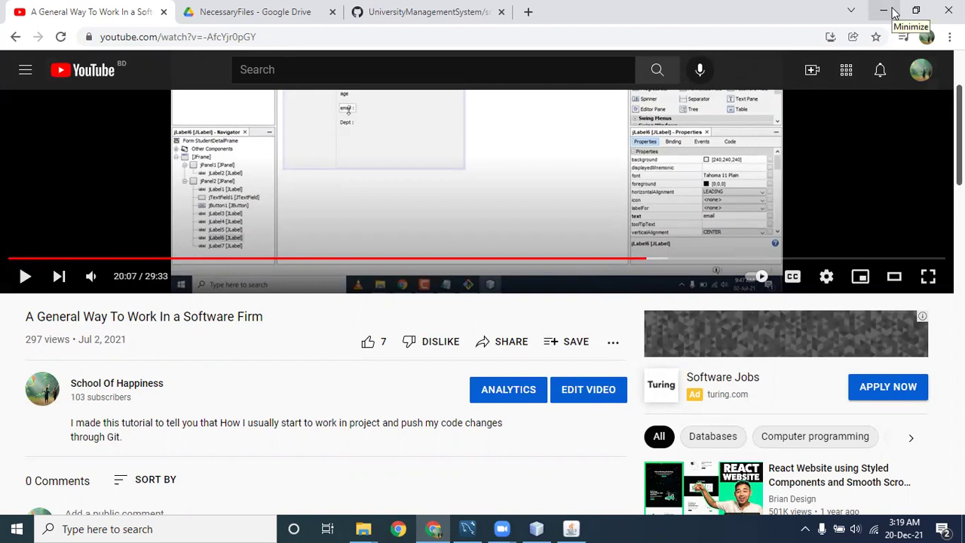
{"action": "left_click", "coordinate": [948, 11]}
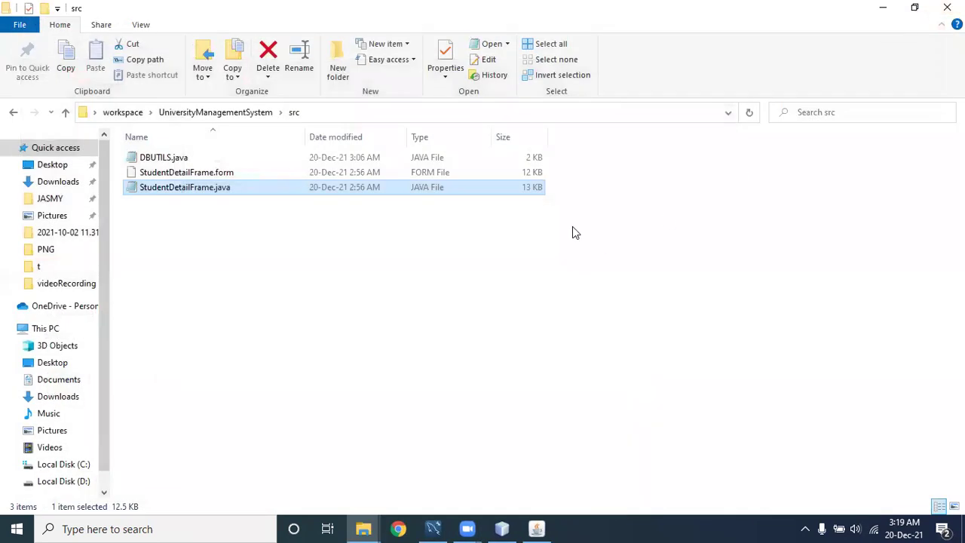
Close File Explorer and the MySQL Workbench window showing the student results.
{"action": "left_click", "coordinate": [948, 9]}
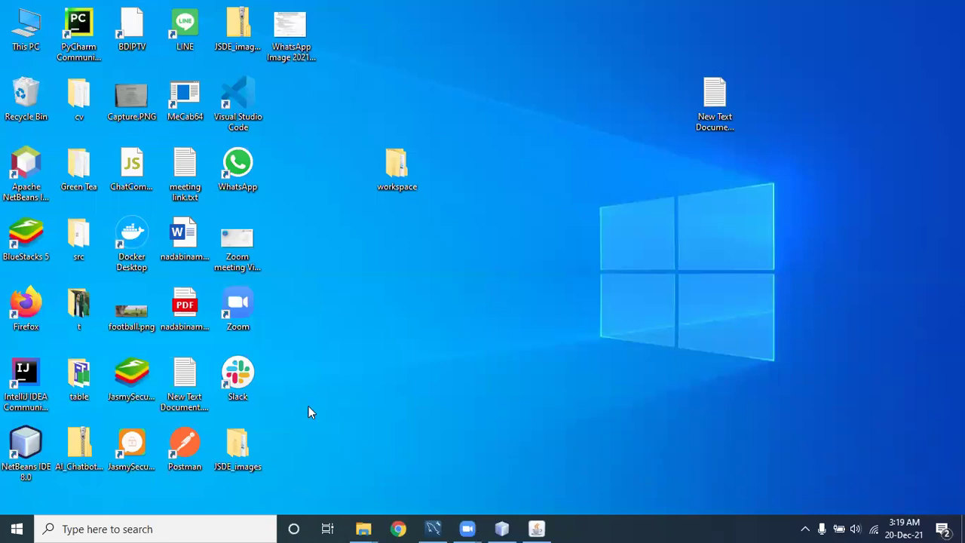
{"action": "key", "text": "alt+Tab"}
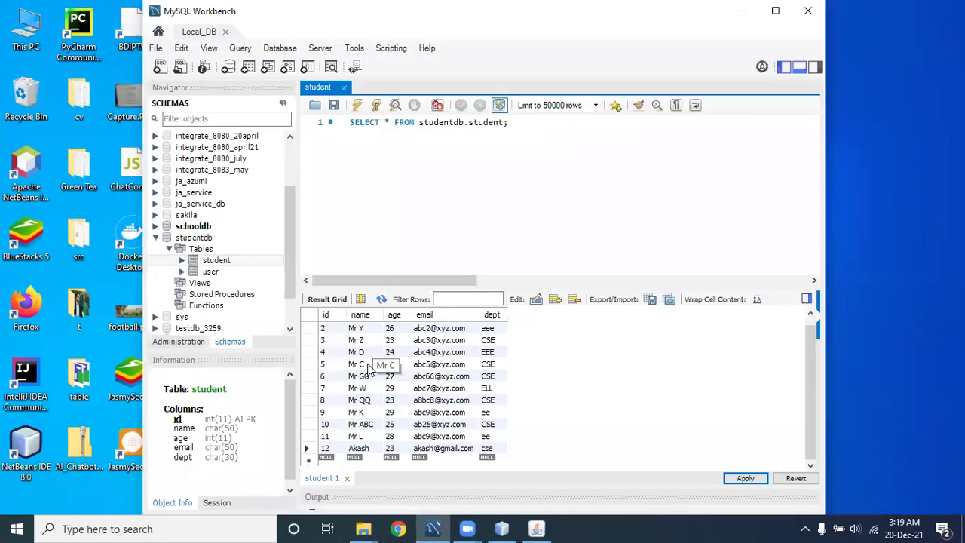
{"action": "left_click", "coordinate": [808, 11]}
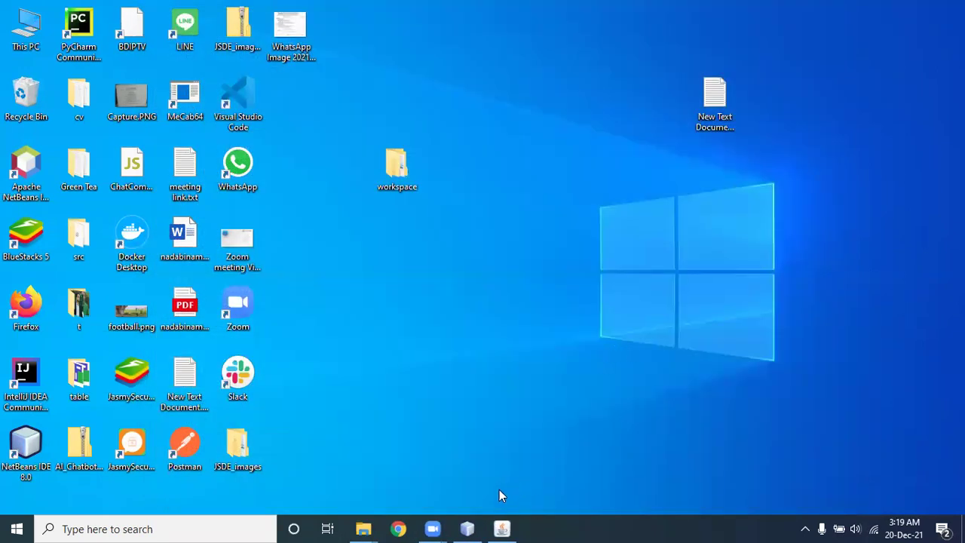
Back in NetBeans, select the mysql-connector jar under the project's Libraries.
{"action": "key", "text": "alt+Tab"}
{"action": "left_click", "coordinate": [76, 146]}
{"action": "left_click", "coordinate": [98, 160]}
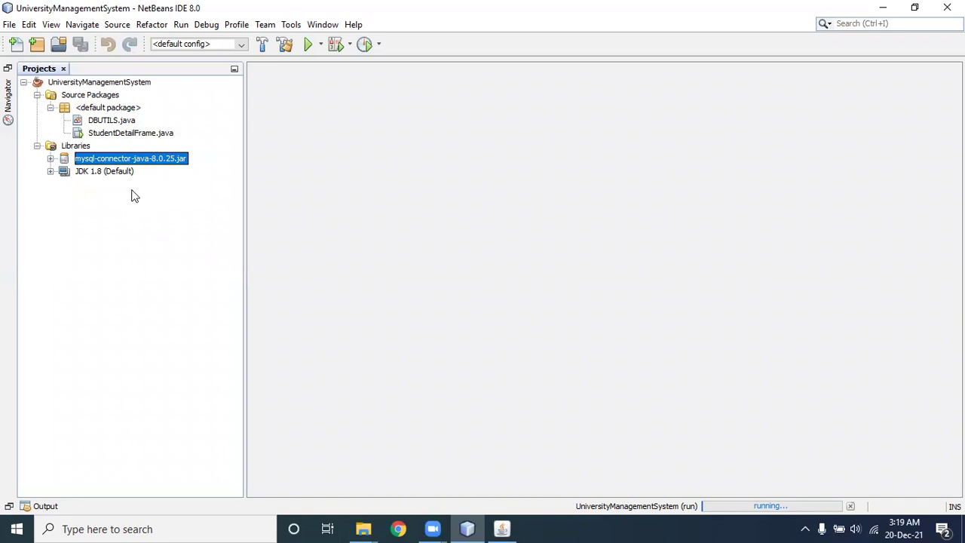
{"action": "left_click", "coordinate": [112, 133]}
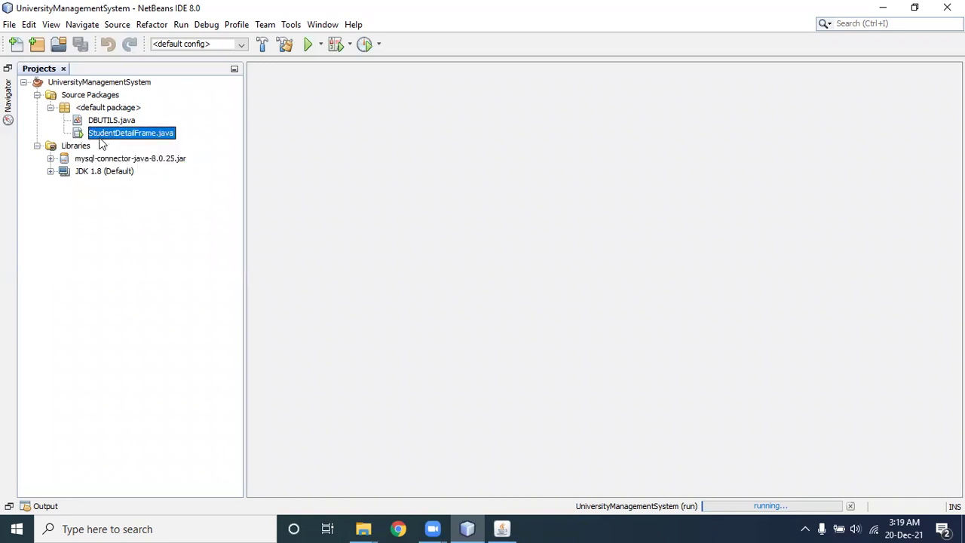